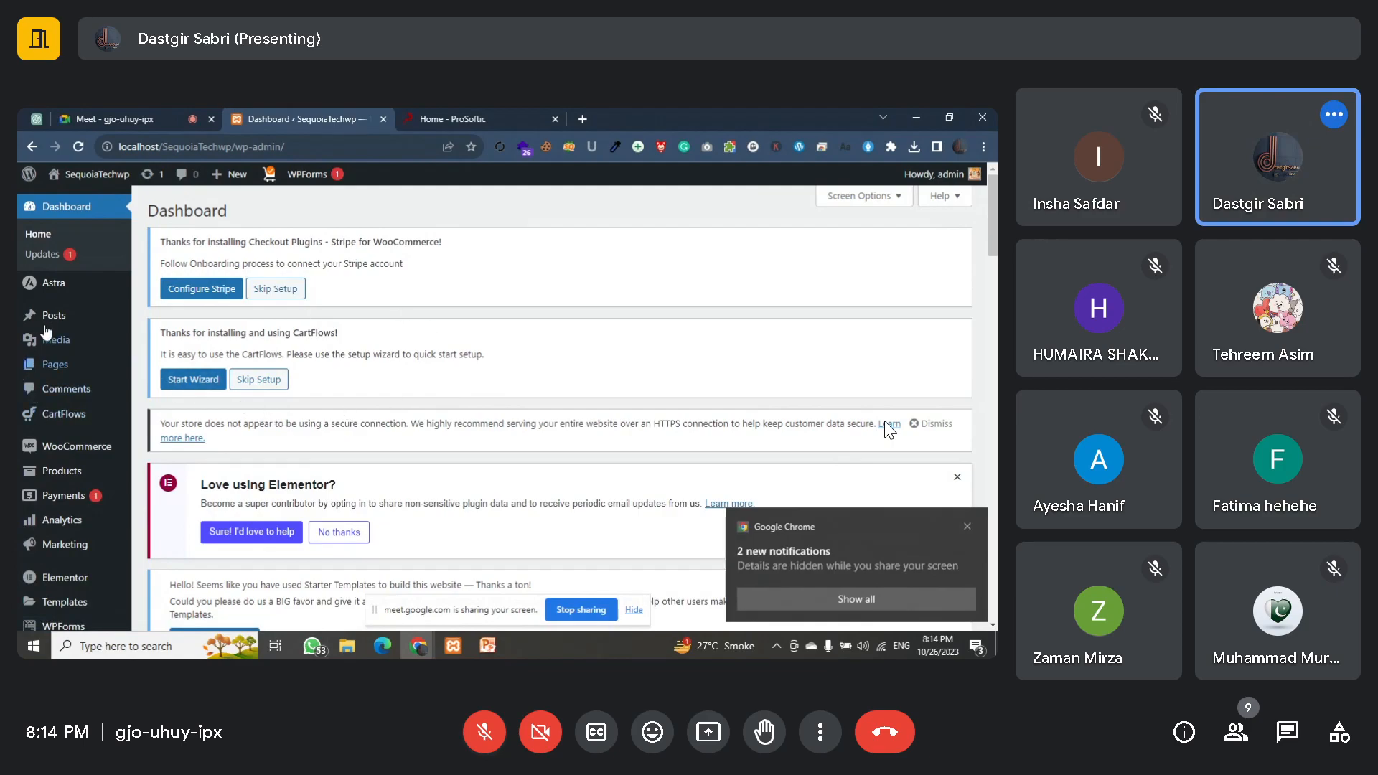
Step: Dismiss the browser notification and open the WordPress page for adding new plugins
click(968, 528)
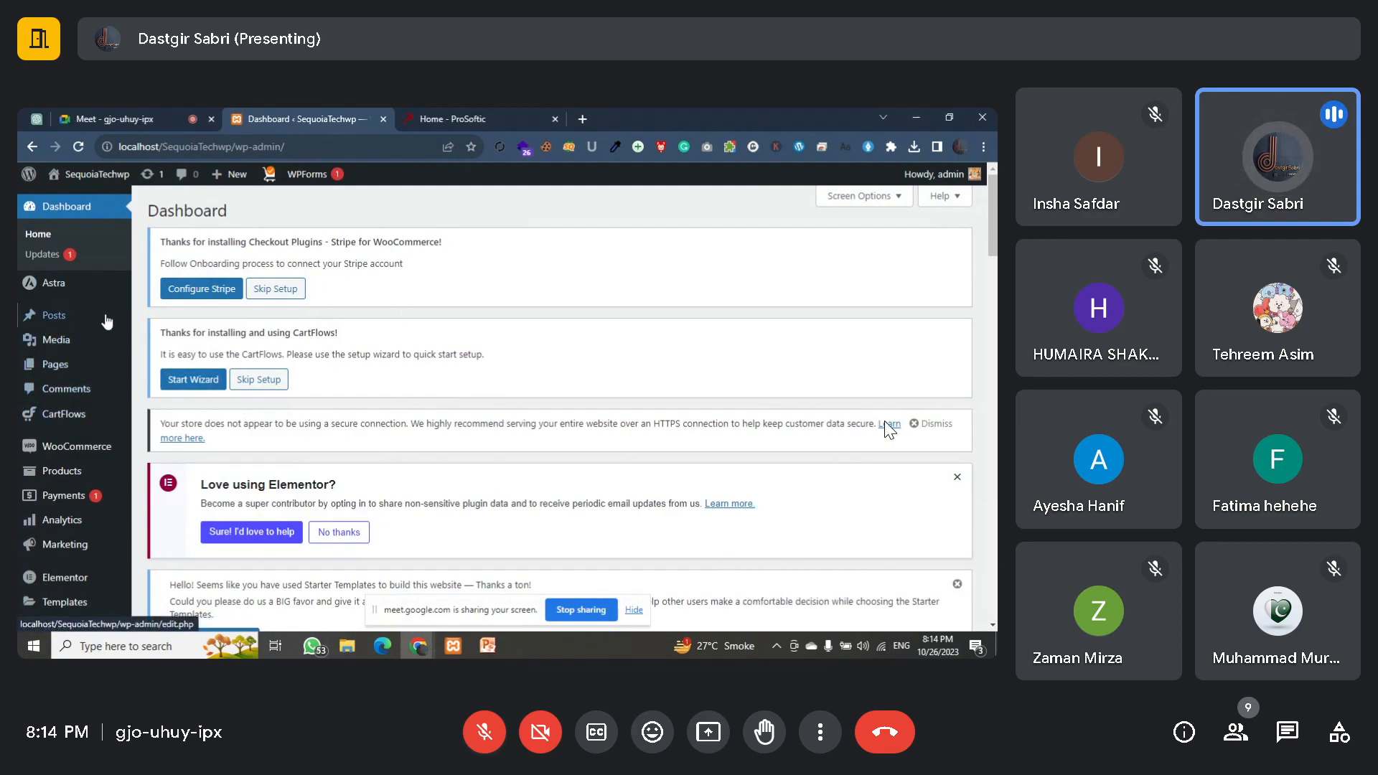
scroll(75, 405, down, 2)
scroll(75, 406, down, 2)
mouse_move(56, 522)
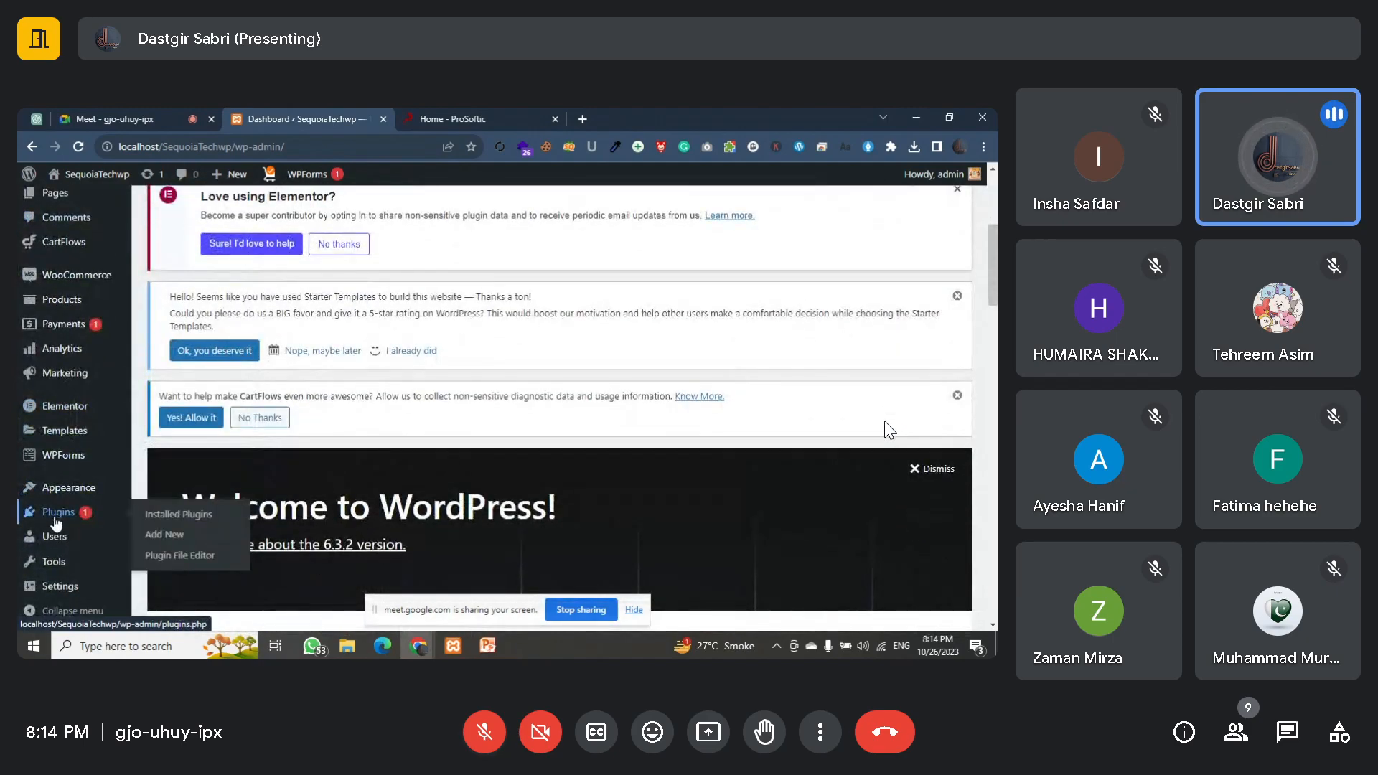
click(159, 535)
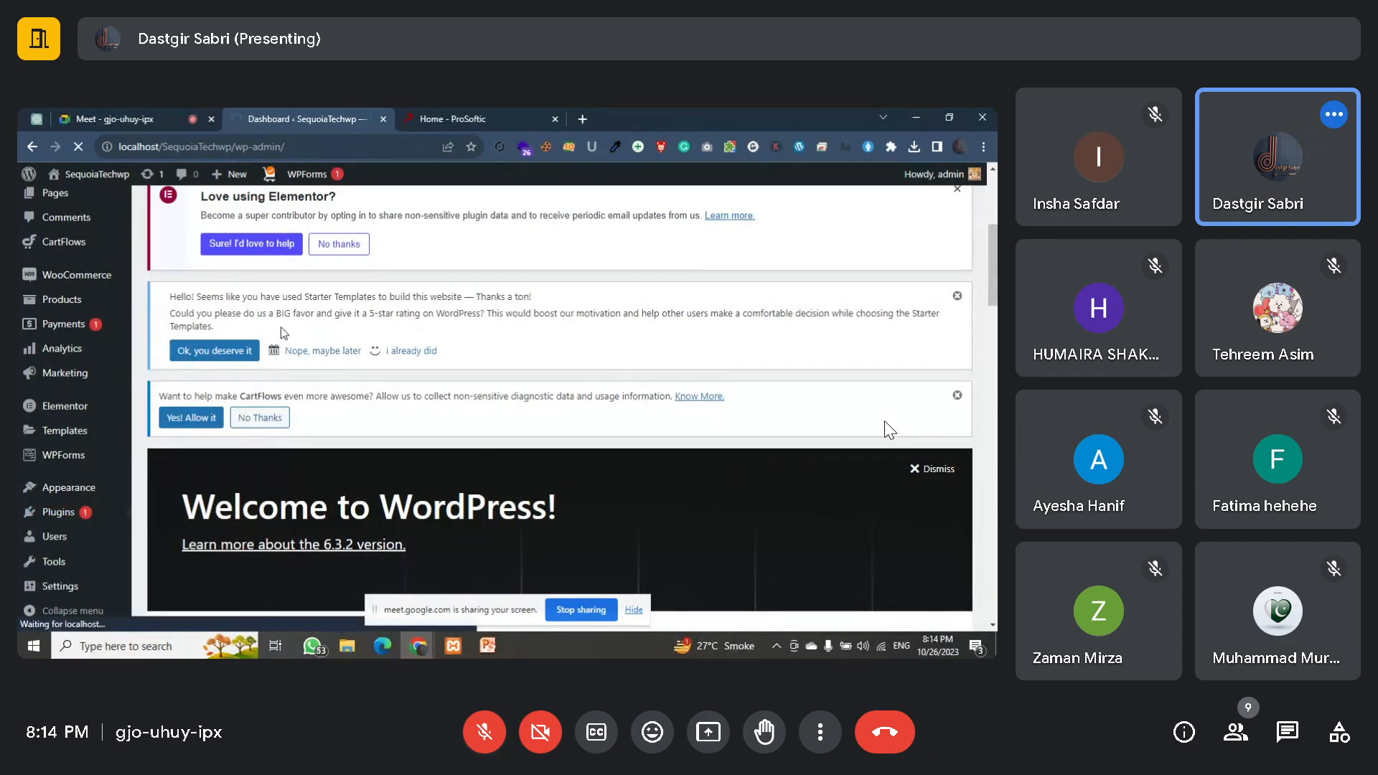
Step: Switch to the ProSoftic website and open its Contact Us page
click(450, 117)
scroll(829, 204, up, 5)
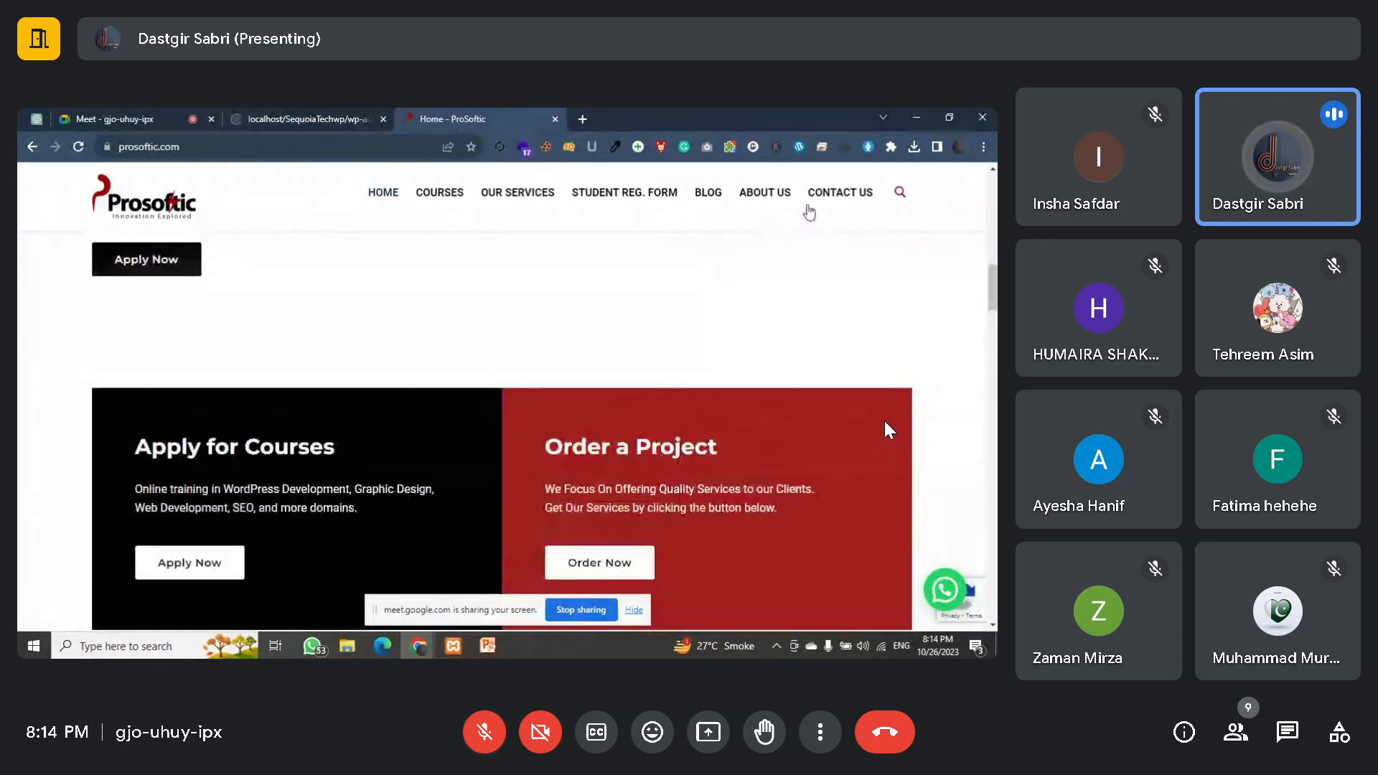
click(829, 201)
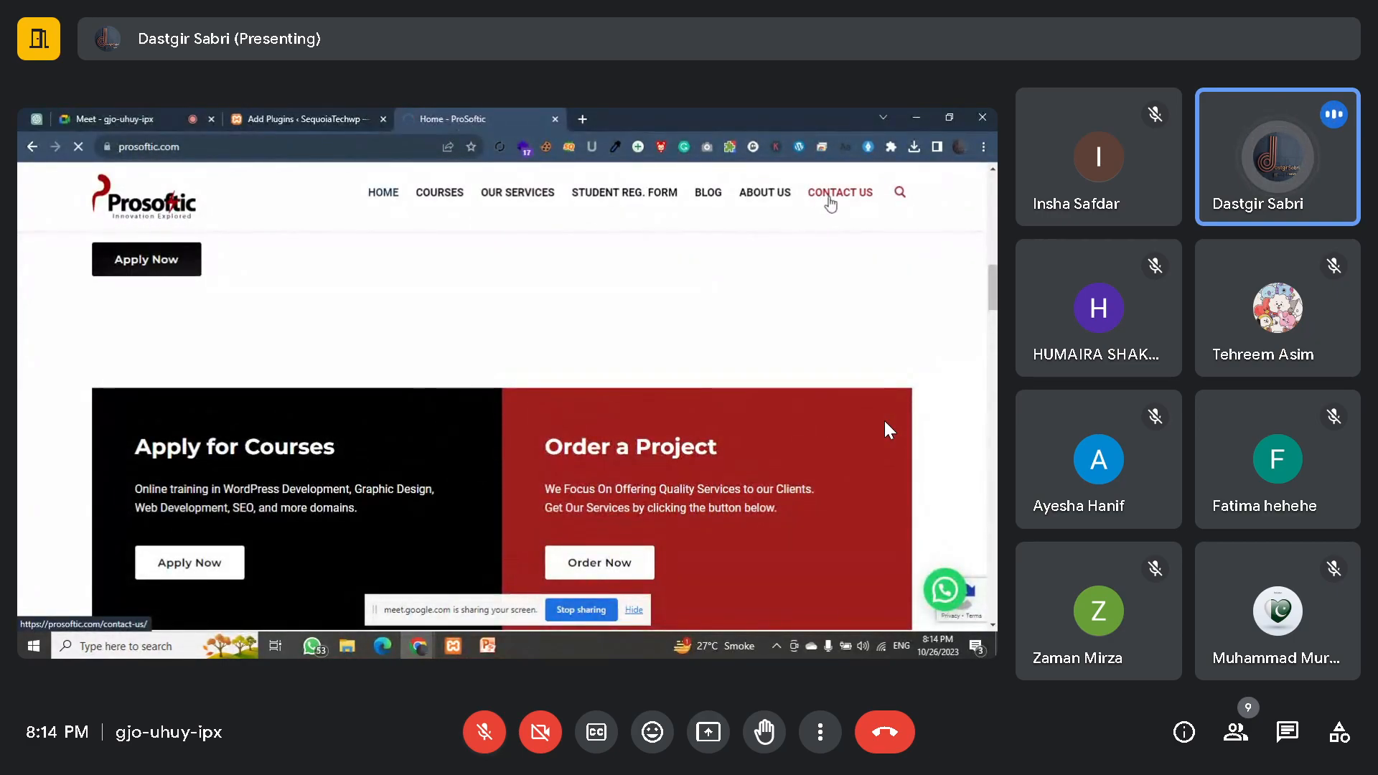
Step: Return to the WordPress Add Plugins page and search the plugin directory for Contact Form 7
click(298, 113)
scroll(734, 435, down, 3)
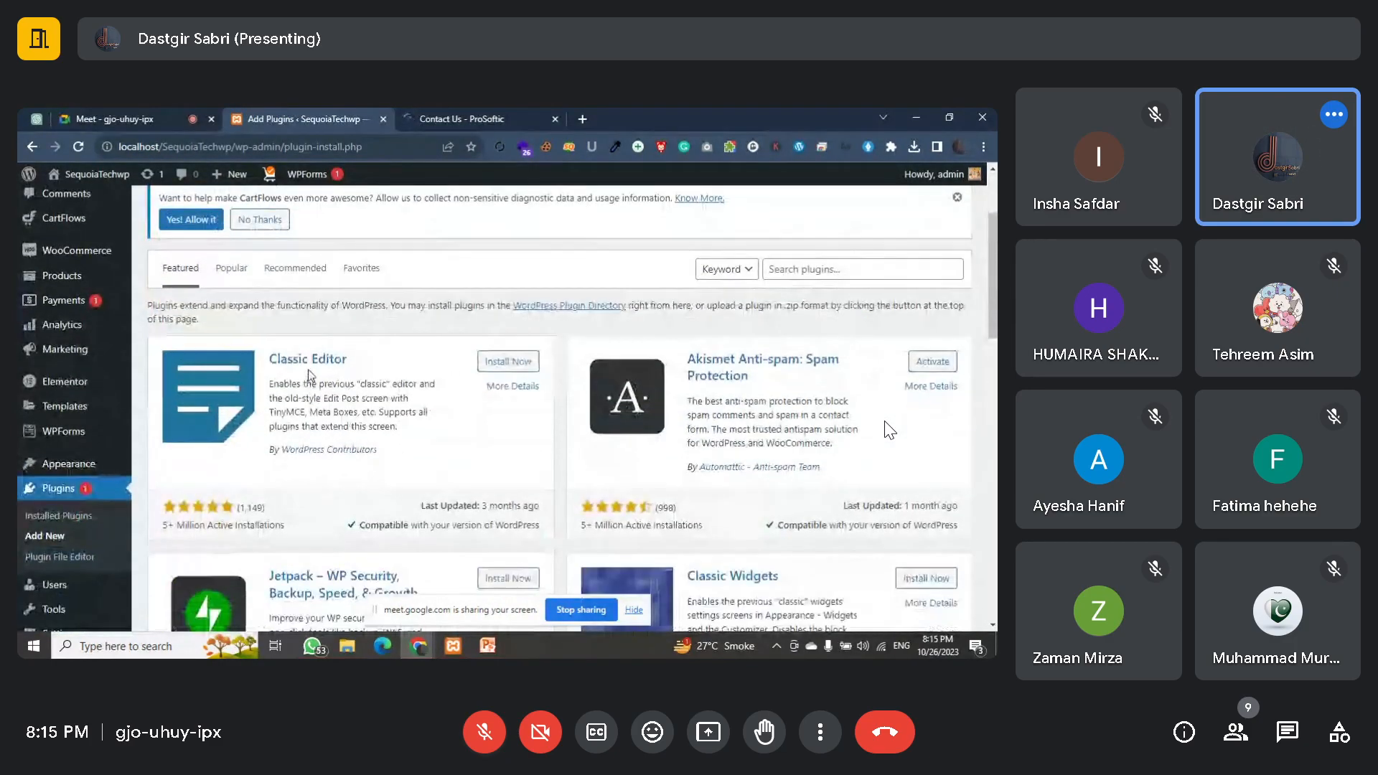
scroll(733, 436, up, 3)
click(784, 415)
text(co)
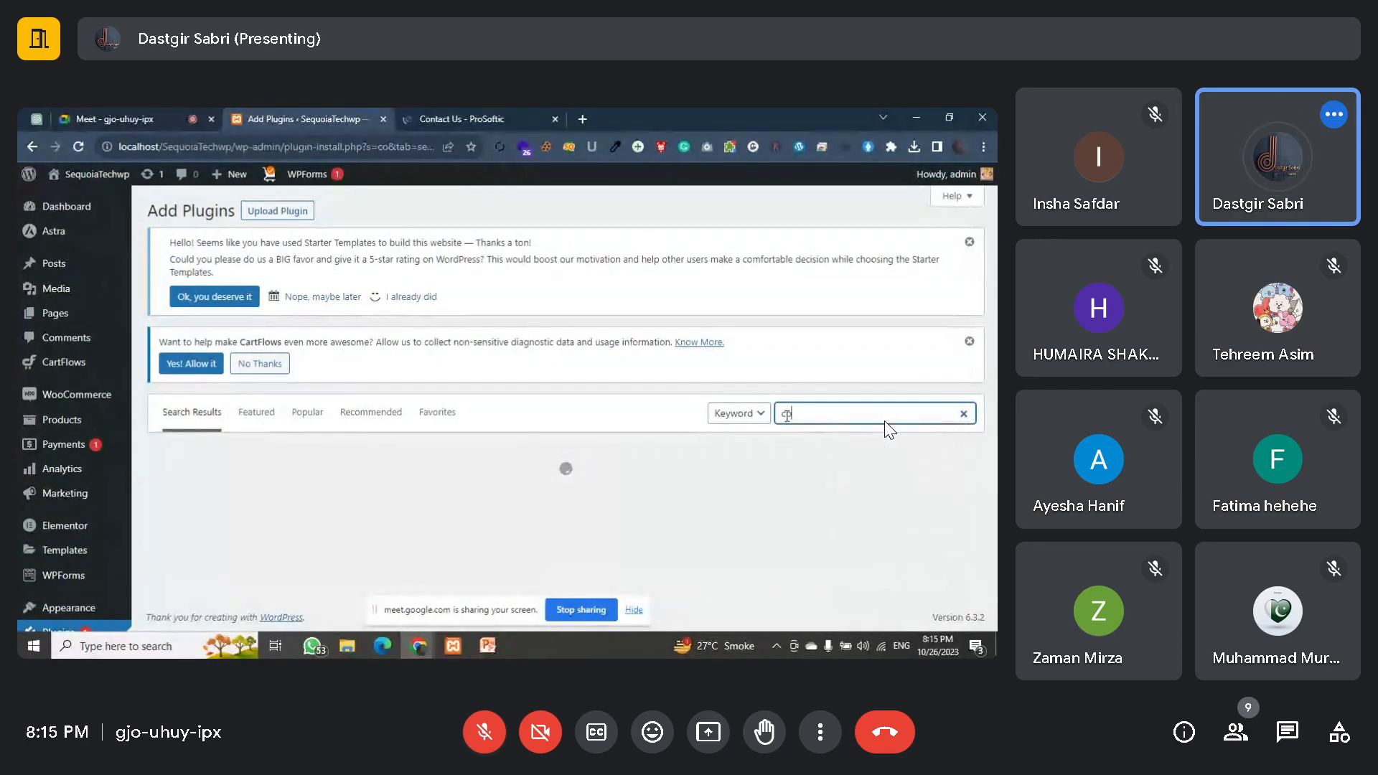
text(ntact)
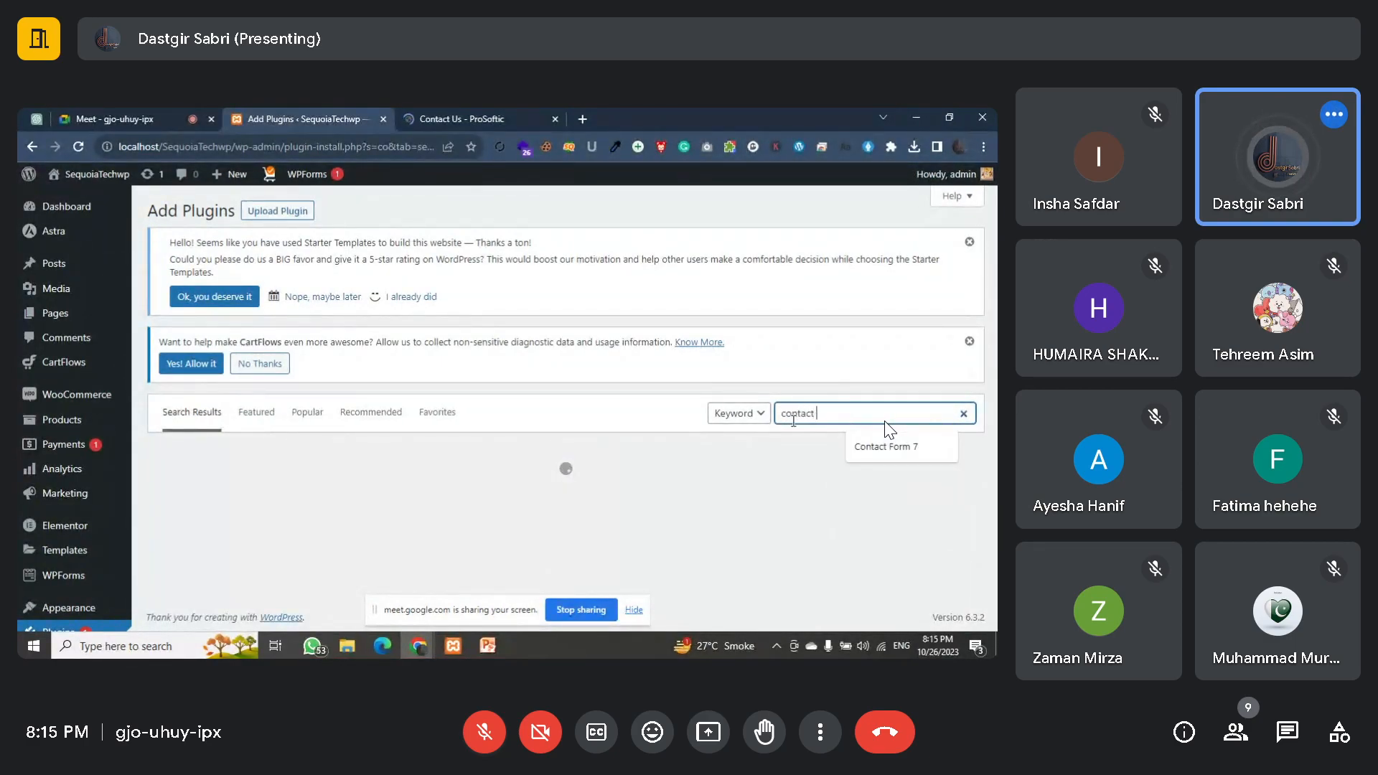
click(850, 414)
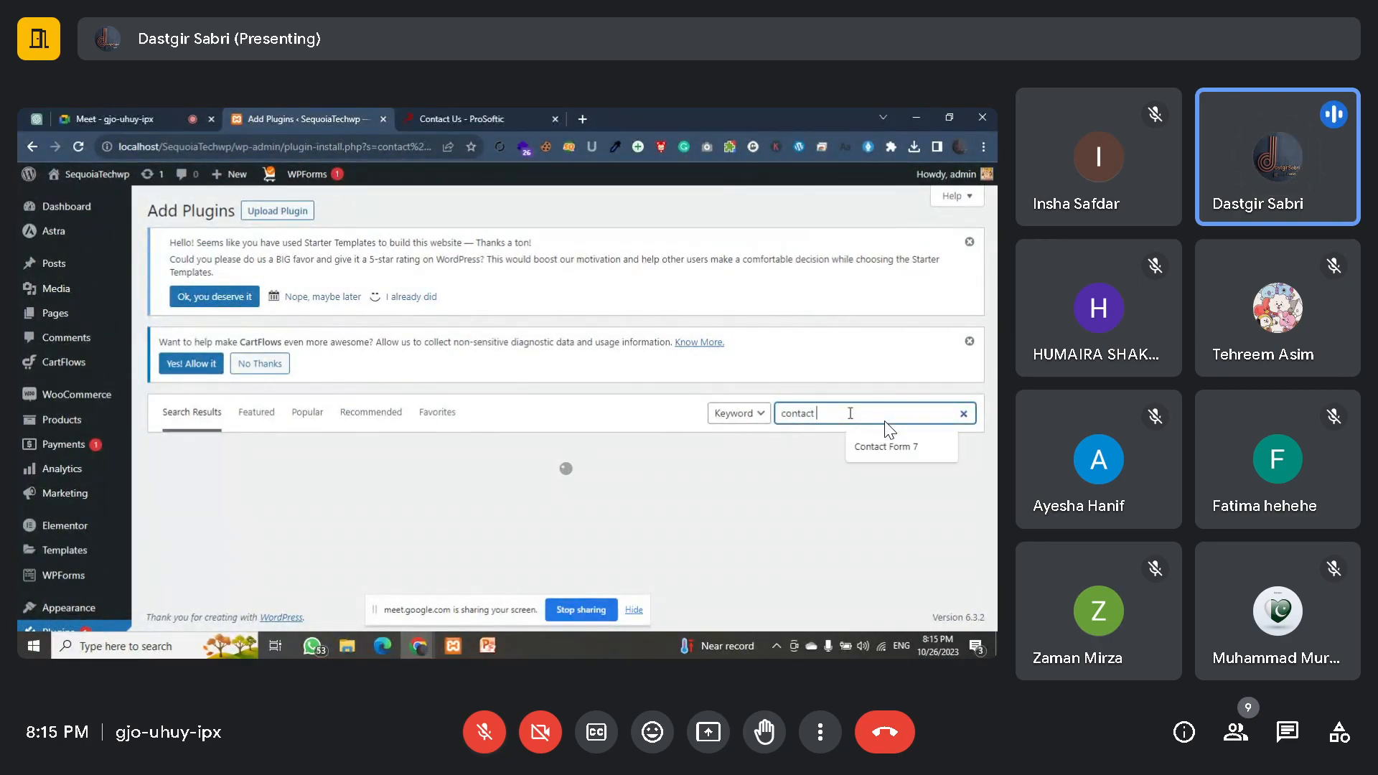
click(873, 445)
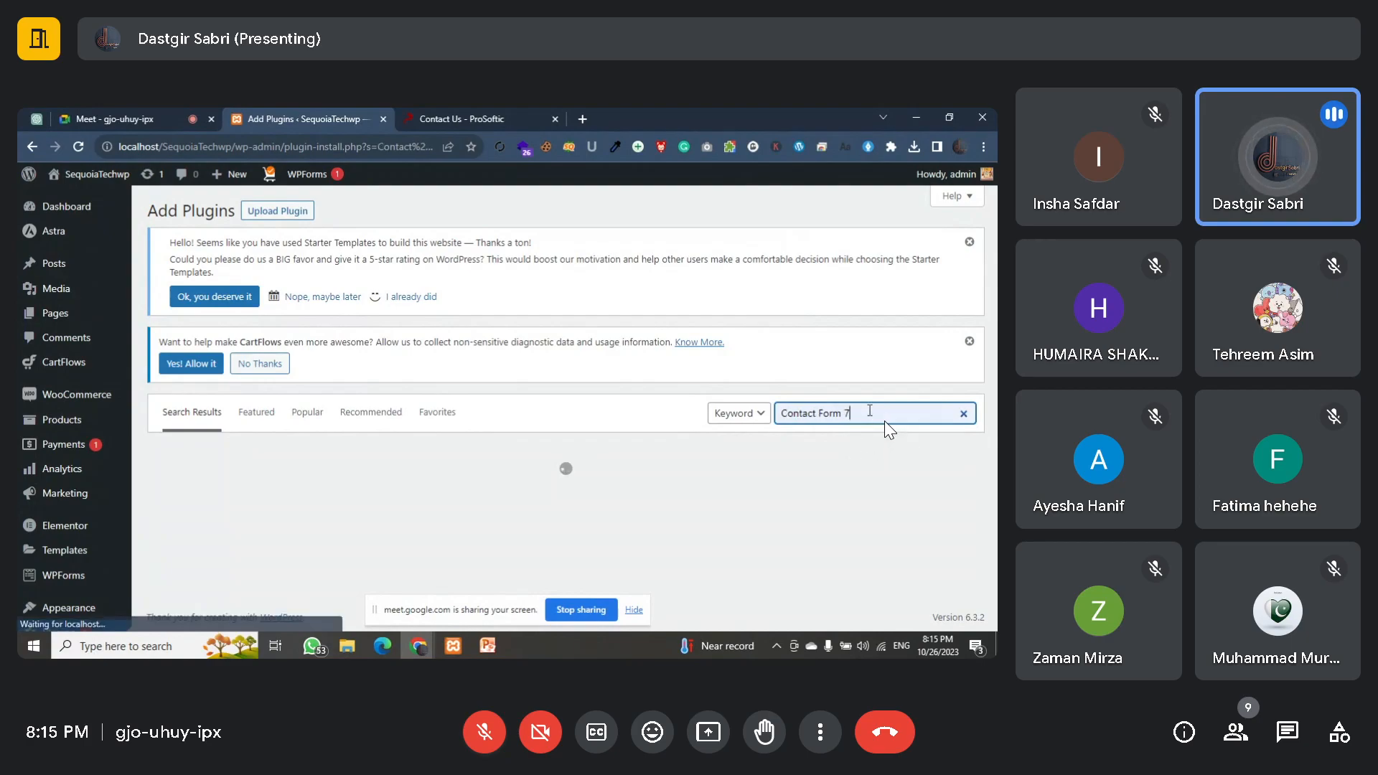
Step: Examine the Keep in Touch form on the ProSoftic contact page, including its name, email, subject and message fields and submit button
click(477, 117)
scroll(312, 373, down, 3)
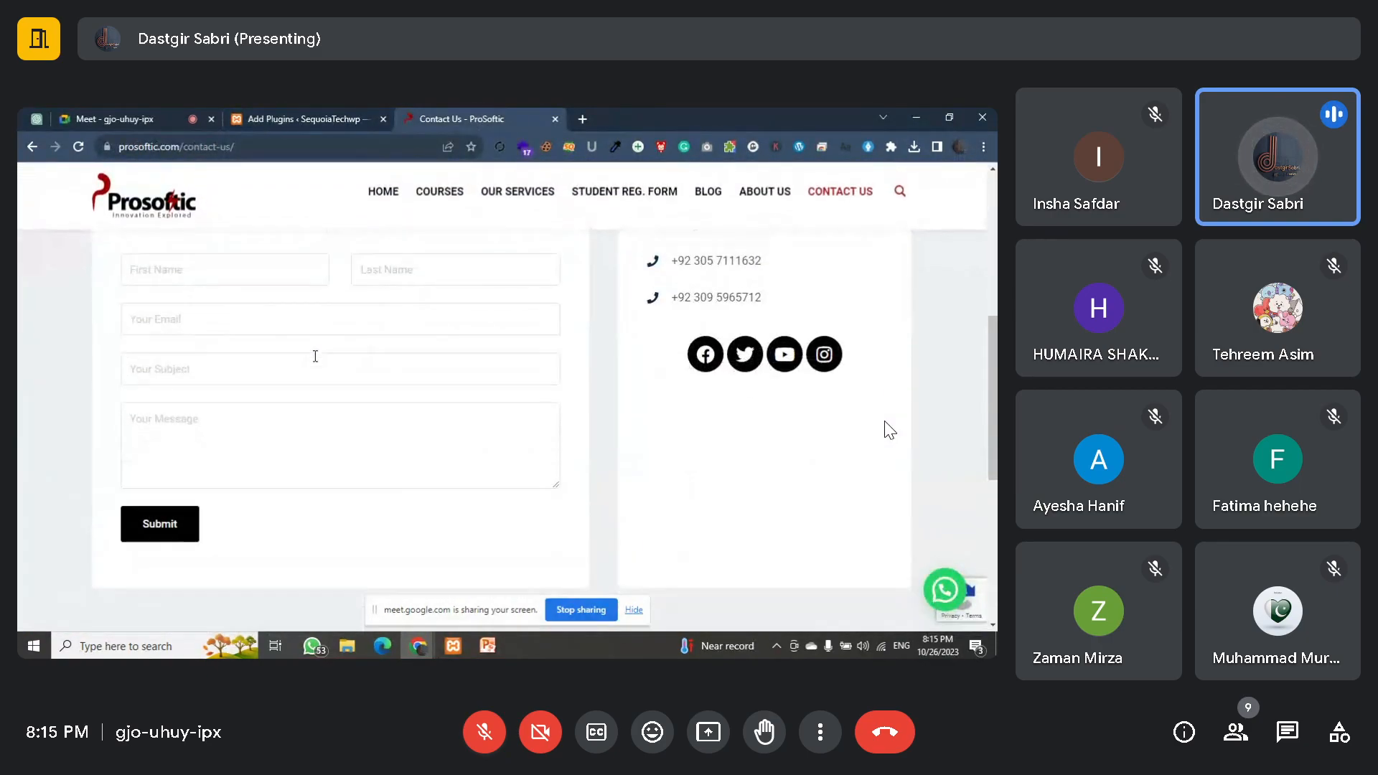
scroll(314, 360, up, 1)
click(177, 310)
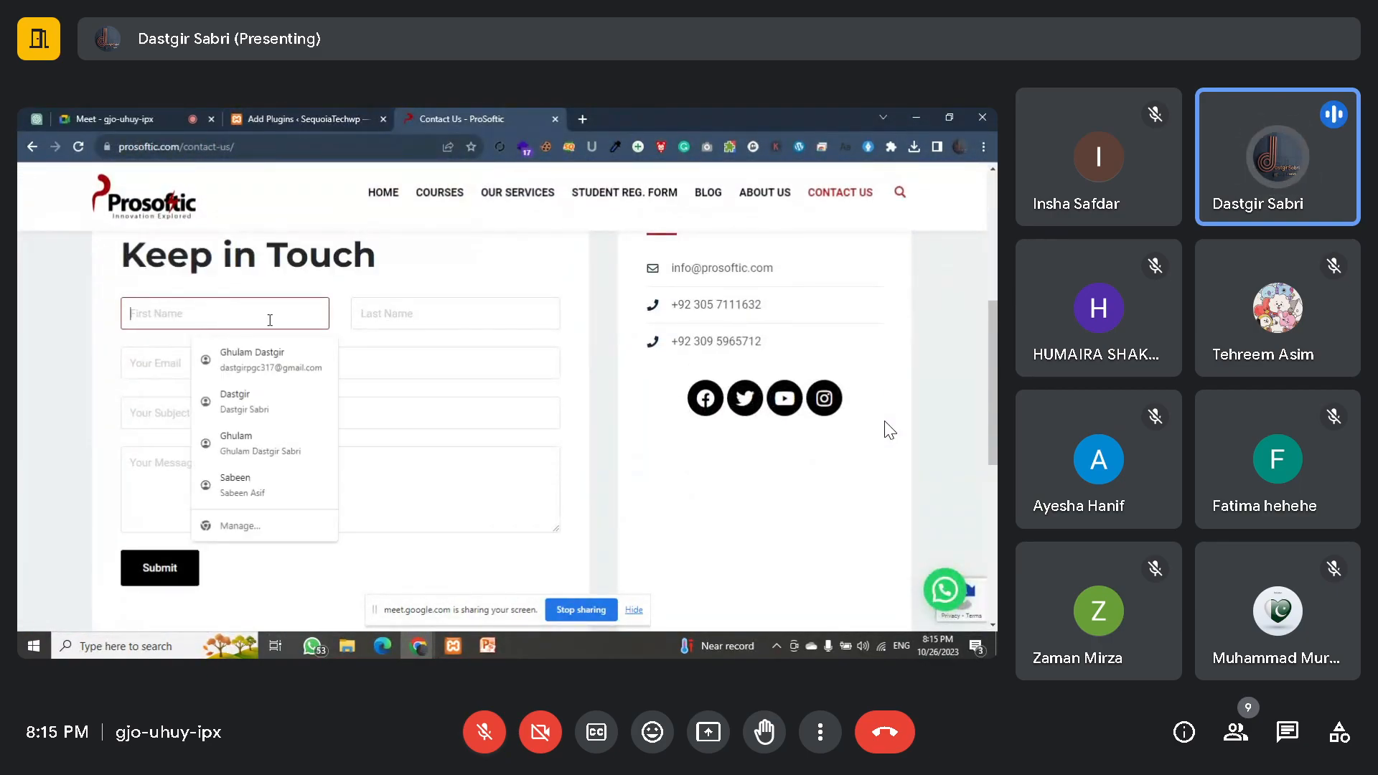
click(415, 320)
click(159, 364)
click(165, 416)
click(163, 469)
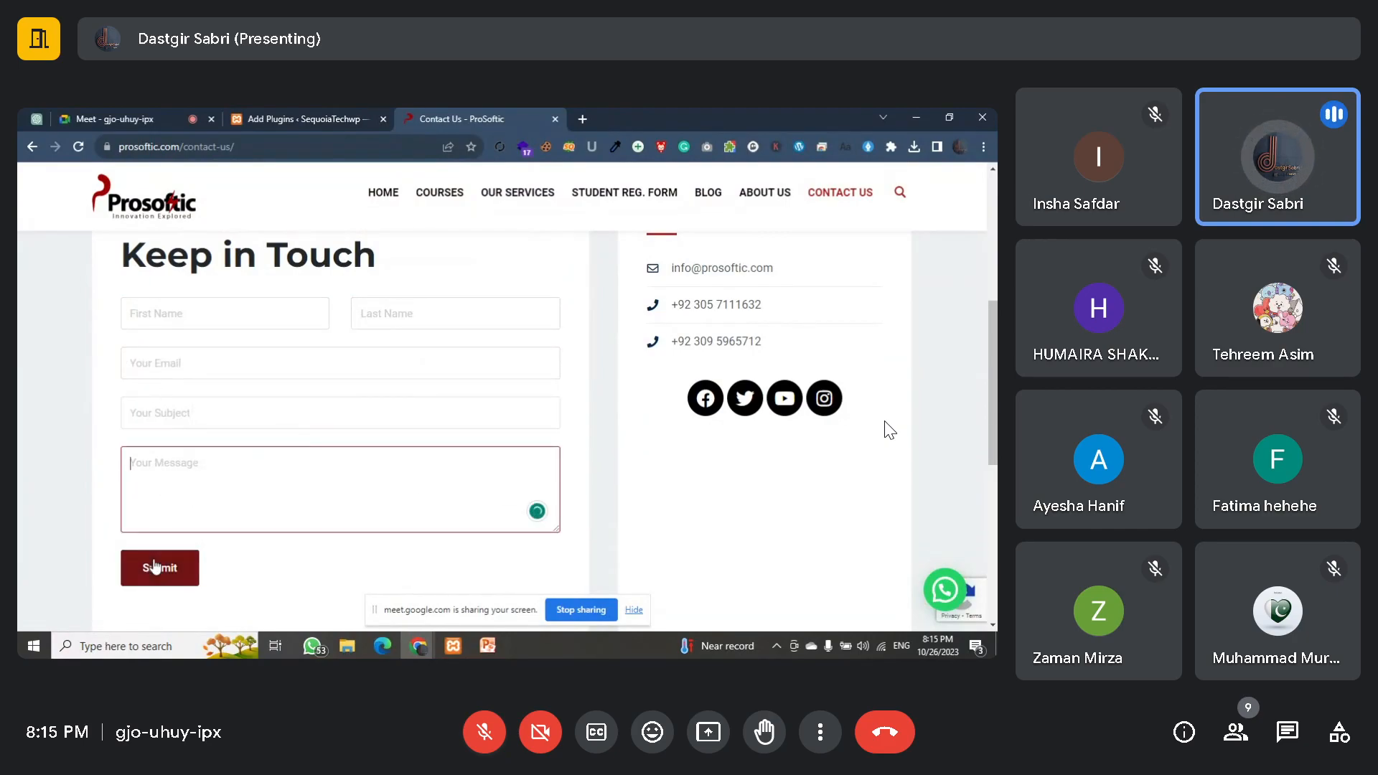
scroll(153, 563, up, 1)
scroll(162, 563, up, 1)
scroll(257, 421, down, 4)
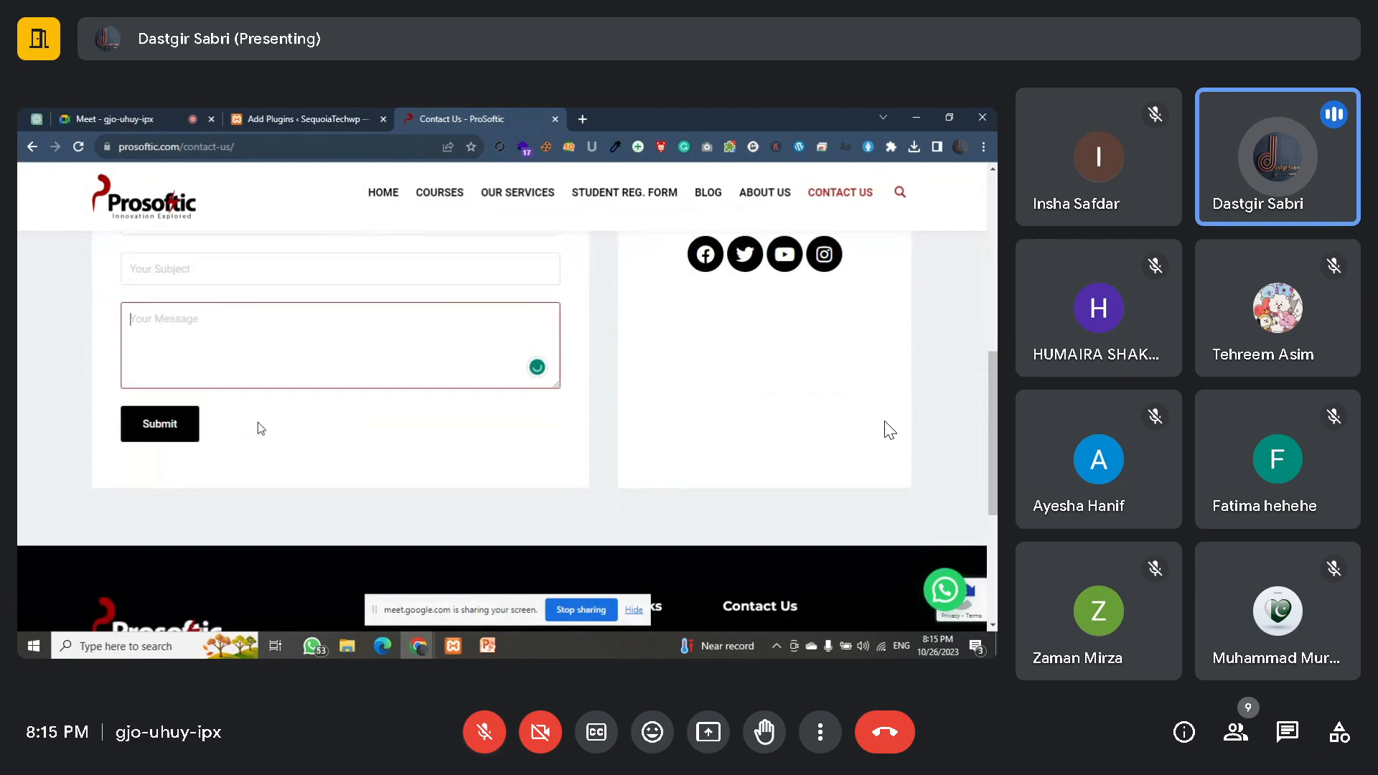
scroll(243, 462, up, 3)
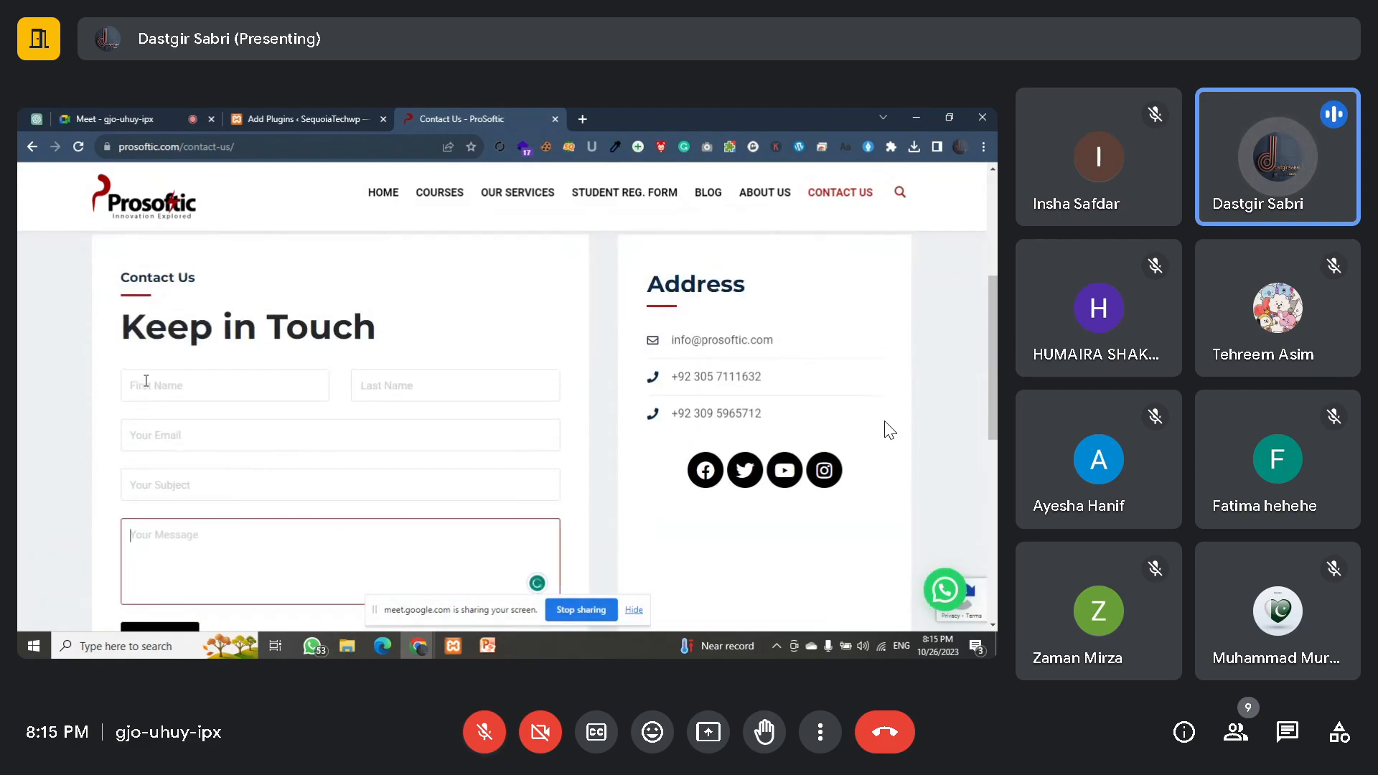
scroll(180, 384, down, 2)
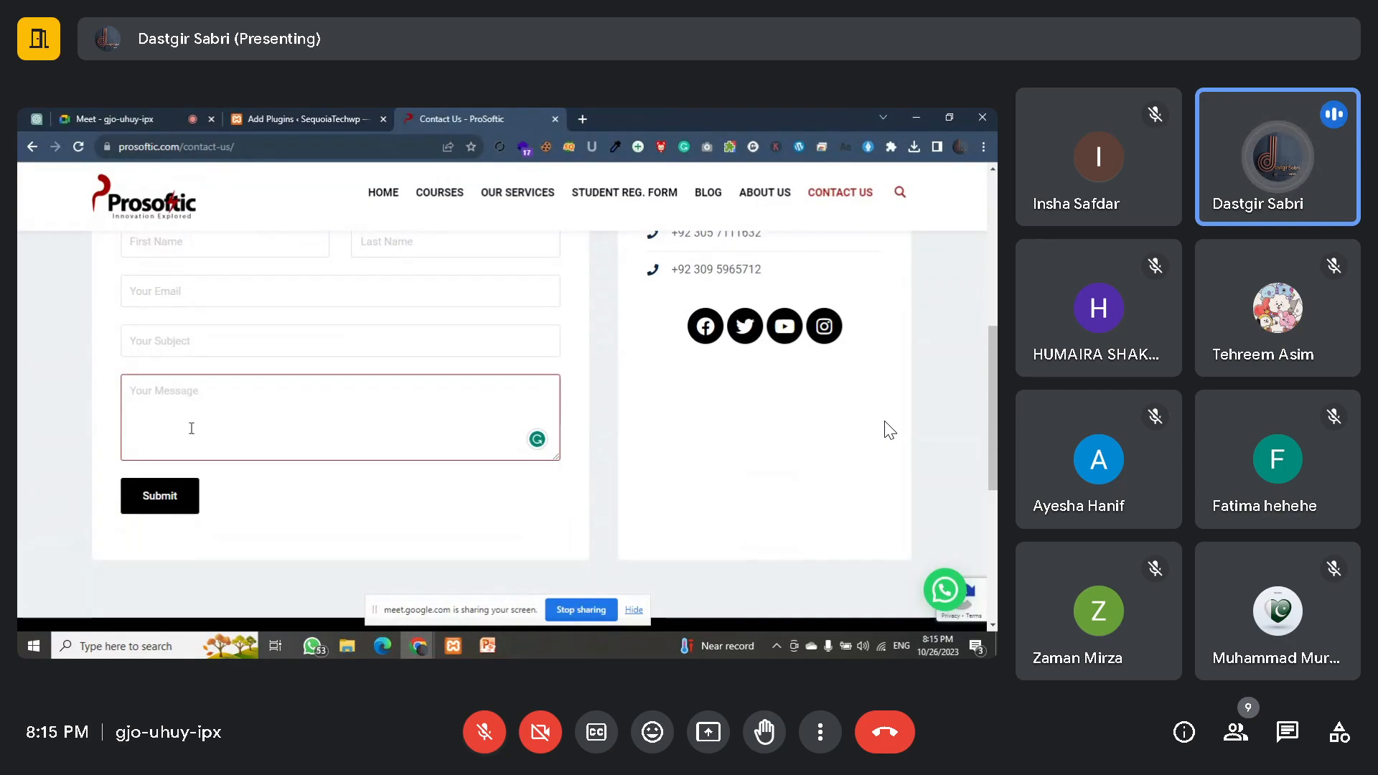
Step: Install and activate the Contact Form 7 plugin from the WordPress plugin search results
click(305, 115)
scroll(298, 429, down, 2)
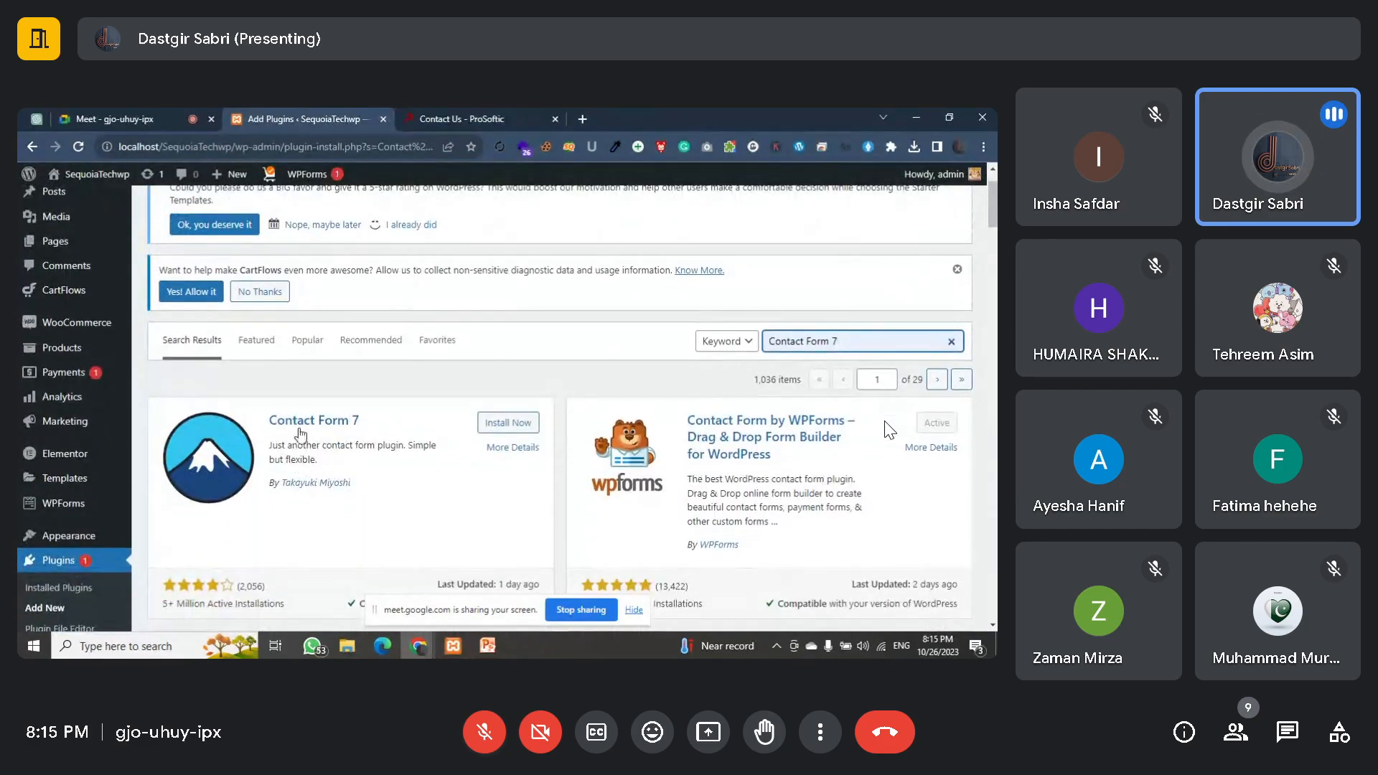
click(493, 426)
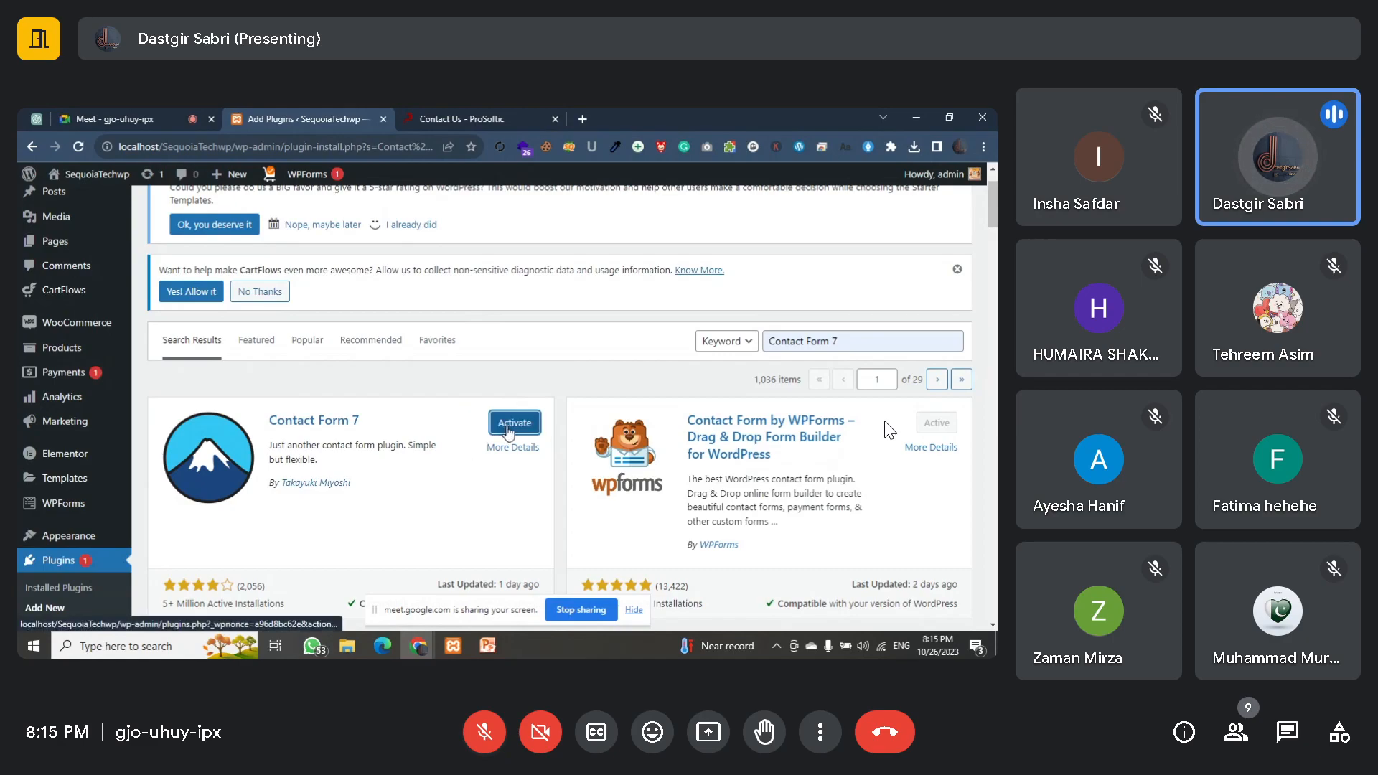
click(512, 429)
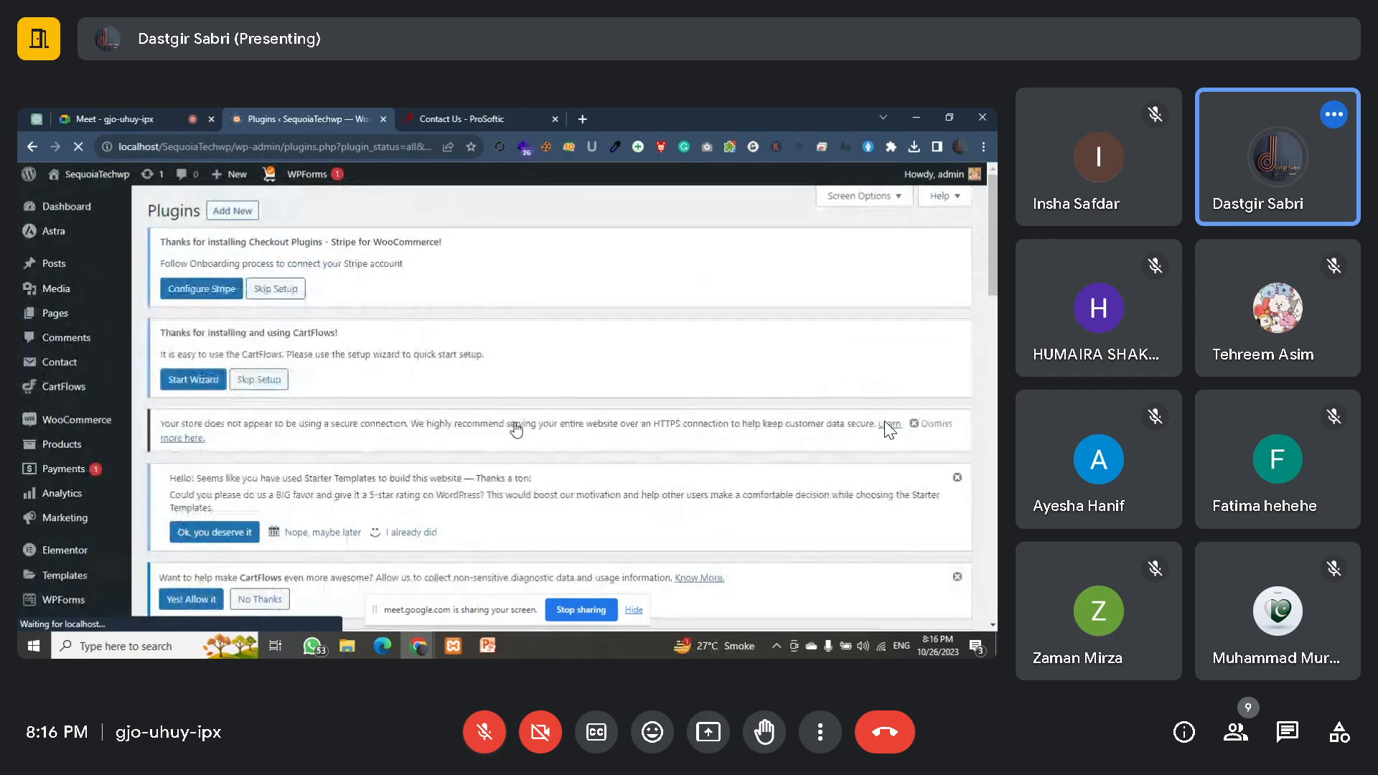
Step: Look through the installed plugins list for the Contact Form 7 entry and highlight its name
scroll(527, 309, down, 1)
scroll(526, 309, down, 7)
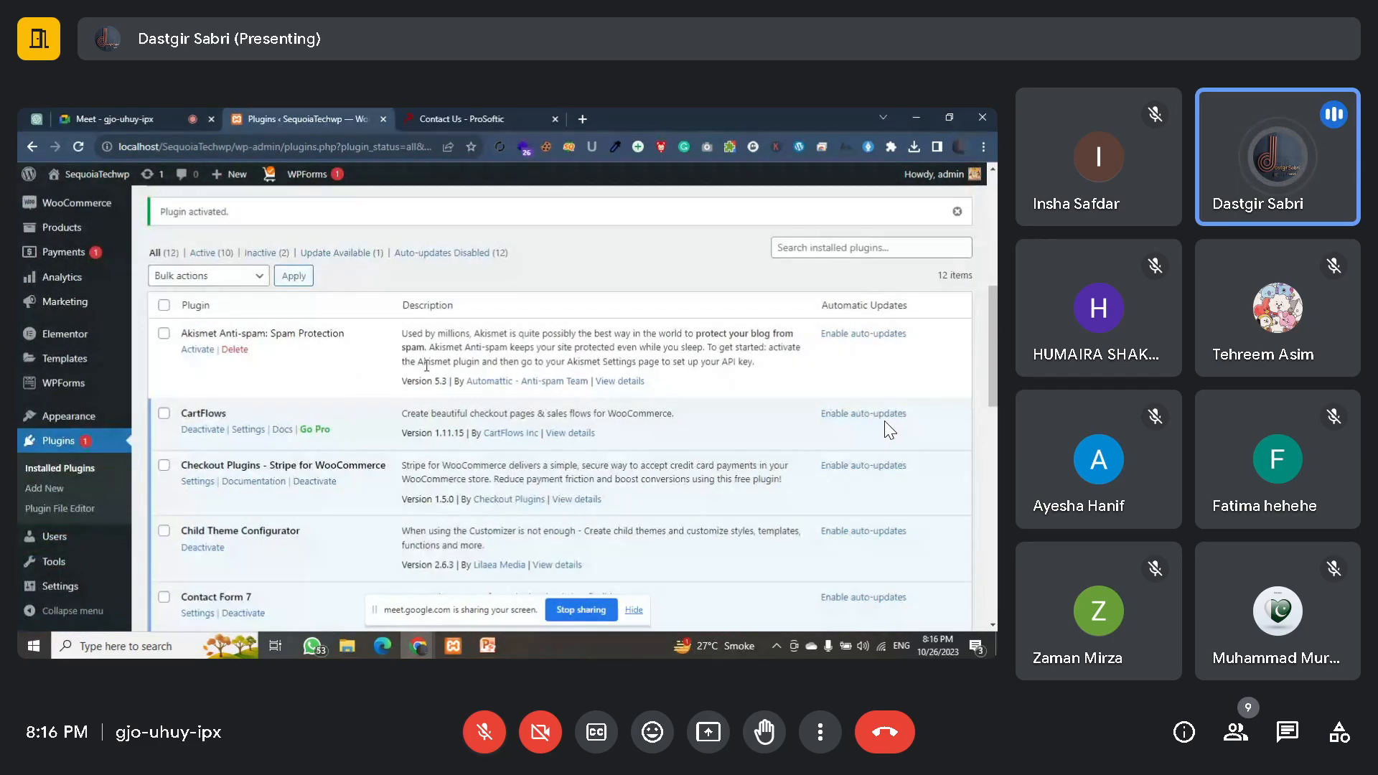
scroll(261, 470, up, 3)
scroll(261, 471, down, 7)
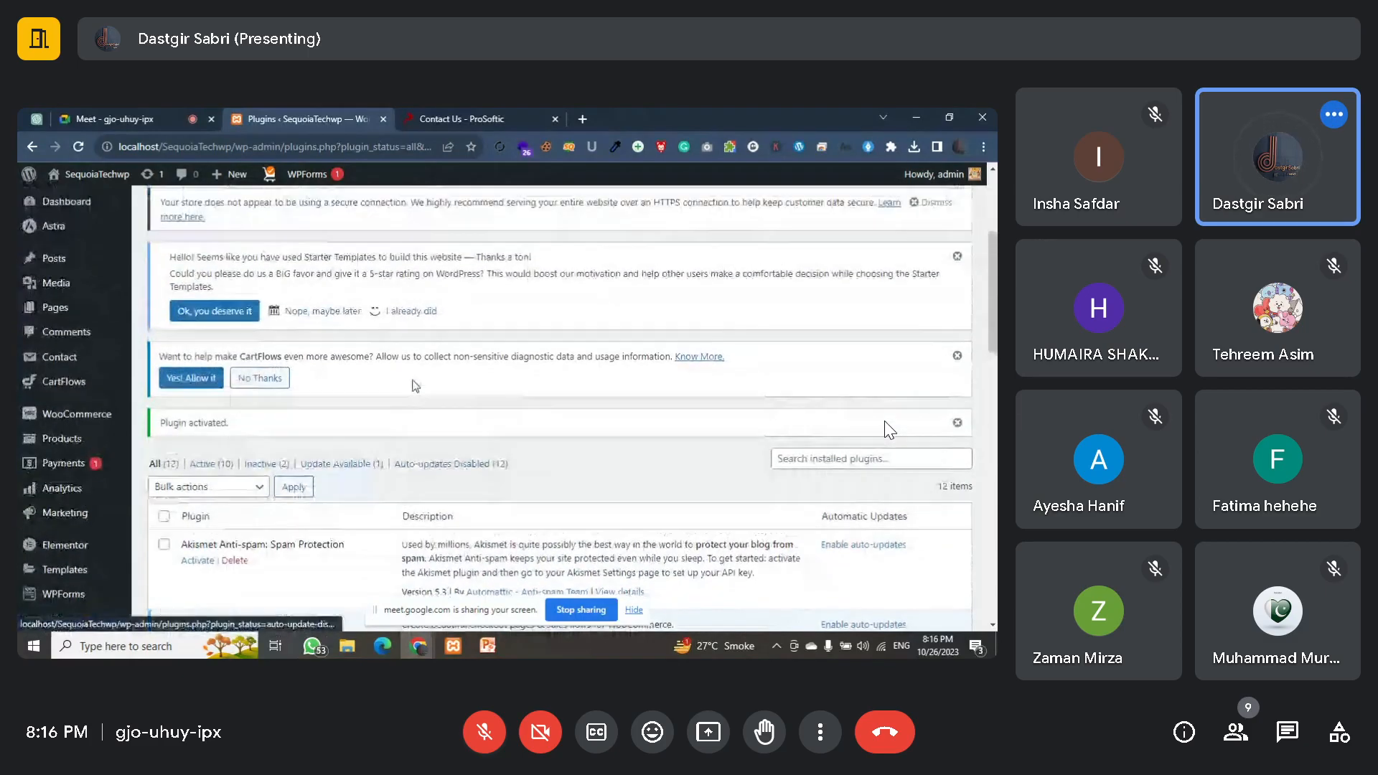
scroll(890, 430, down, 5)
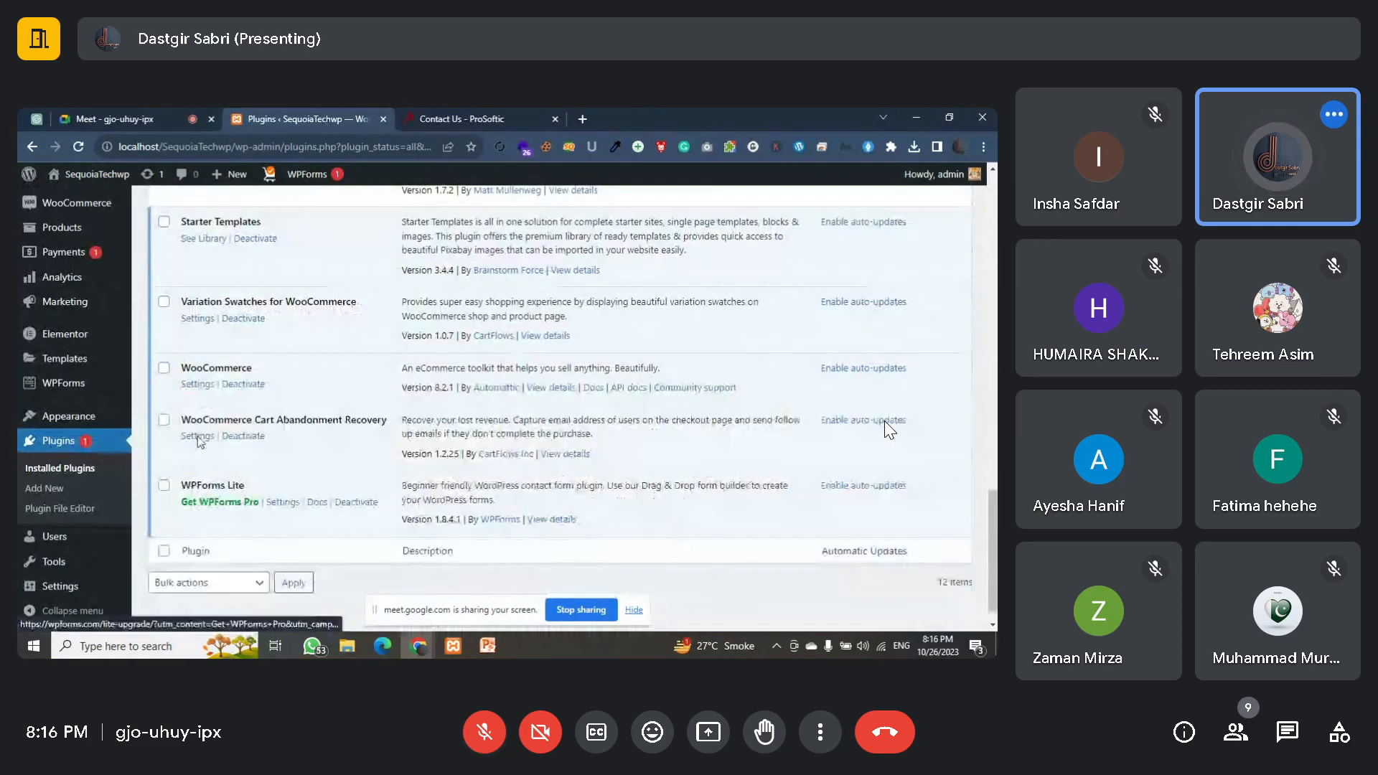
scroll(890, 429, up, 6)
scroll(236, 437, up, 5)
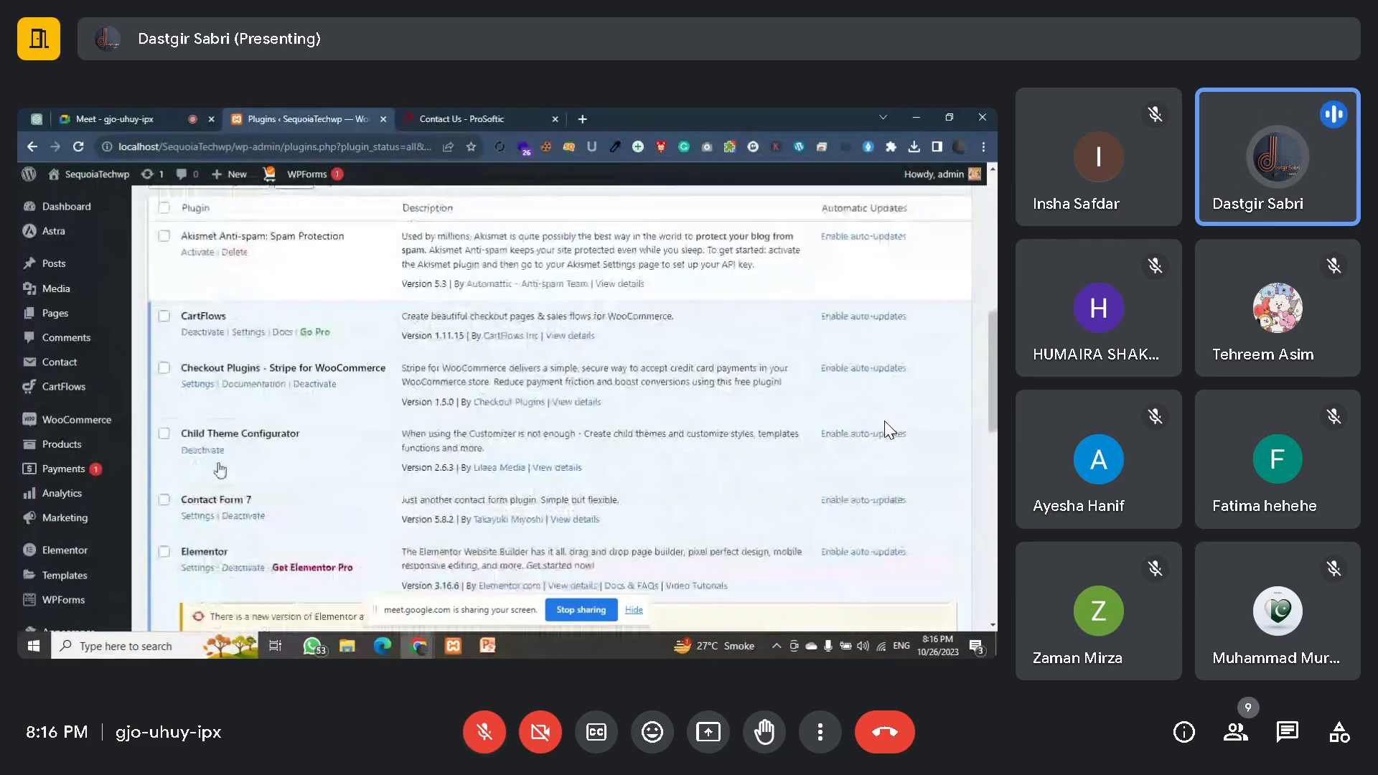
drag(182, 525, 250, 524)
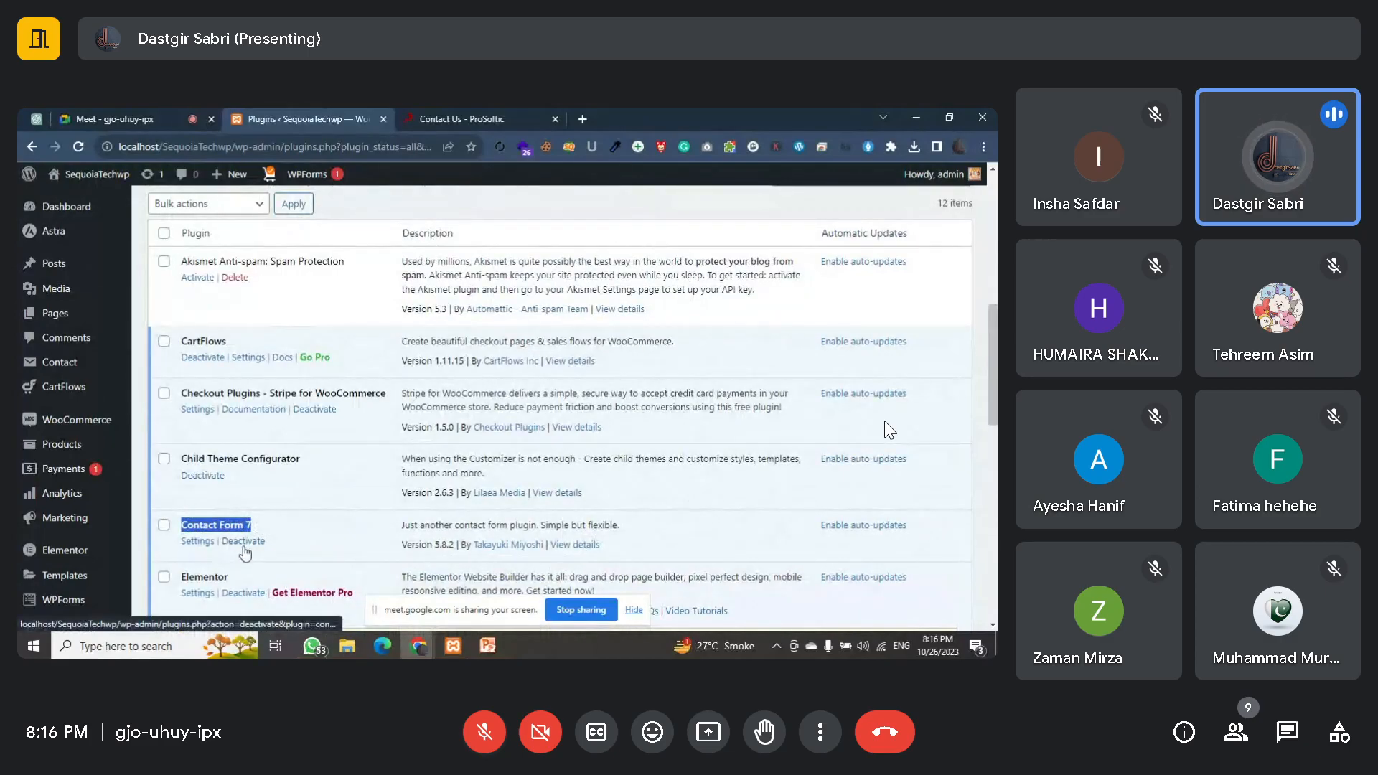
Step: Open the Contact Forms list and look over the existing Contact form 1 entry and its shortcode
scroll(258, 519, up, 6)
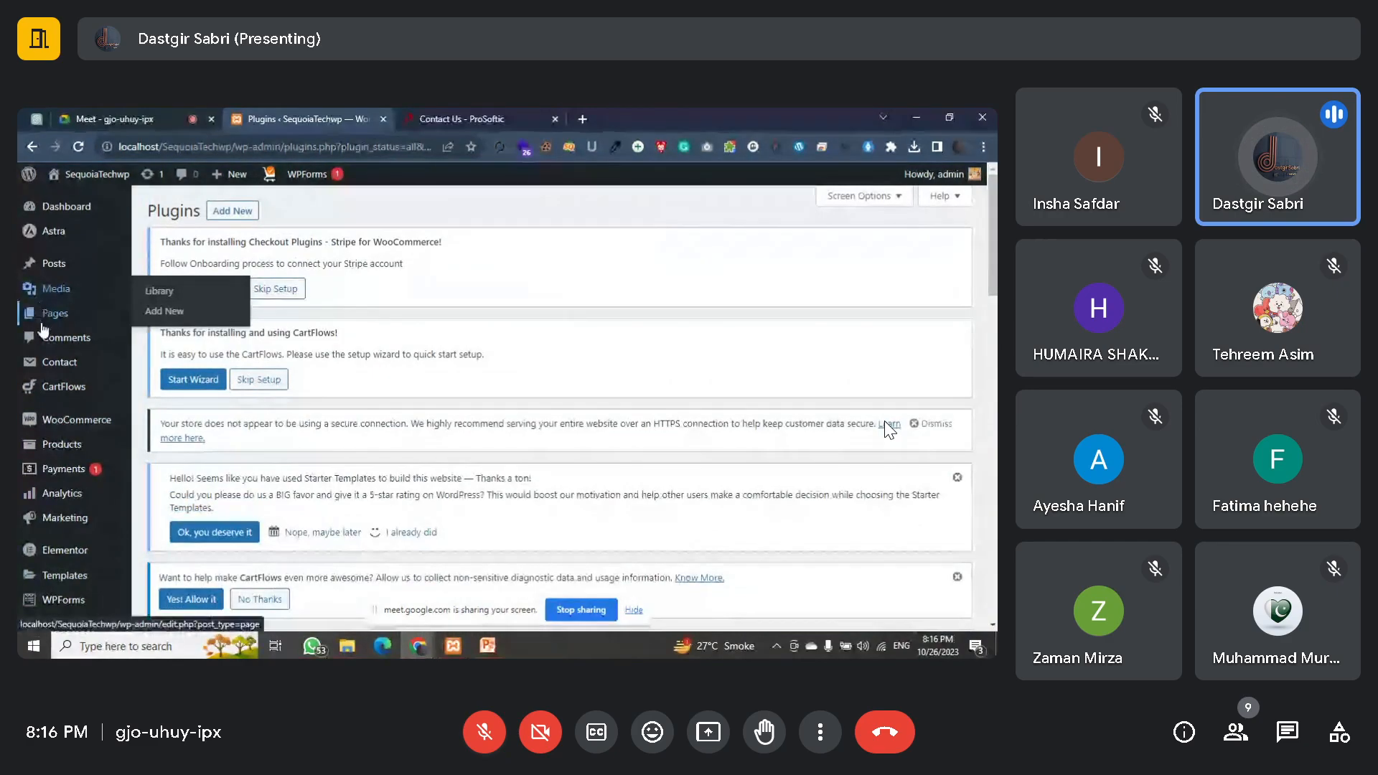
mouse_move(54, 369)
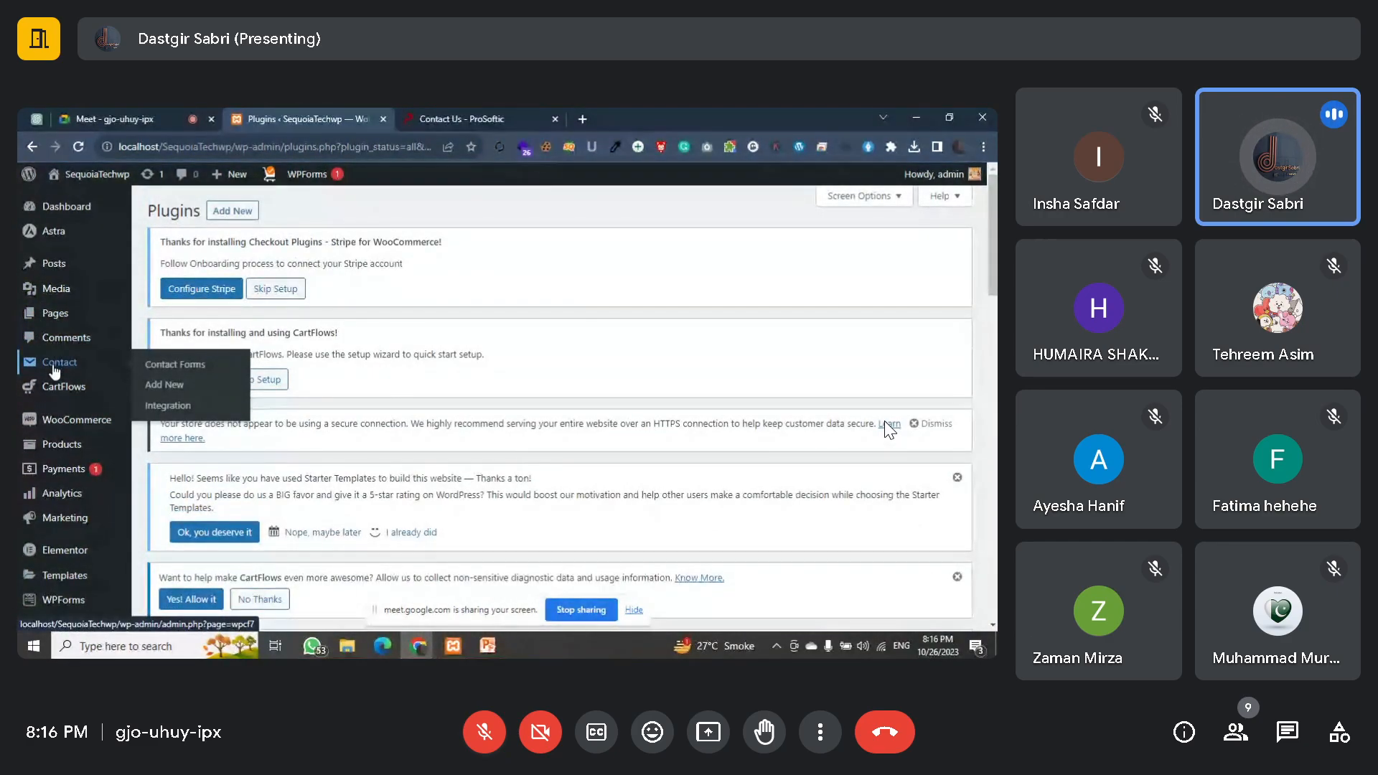
click(168, 366)
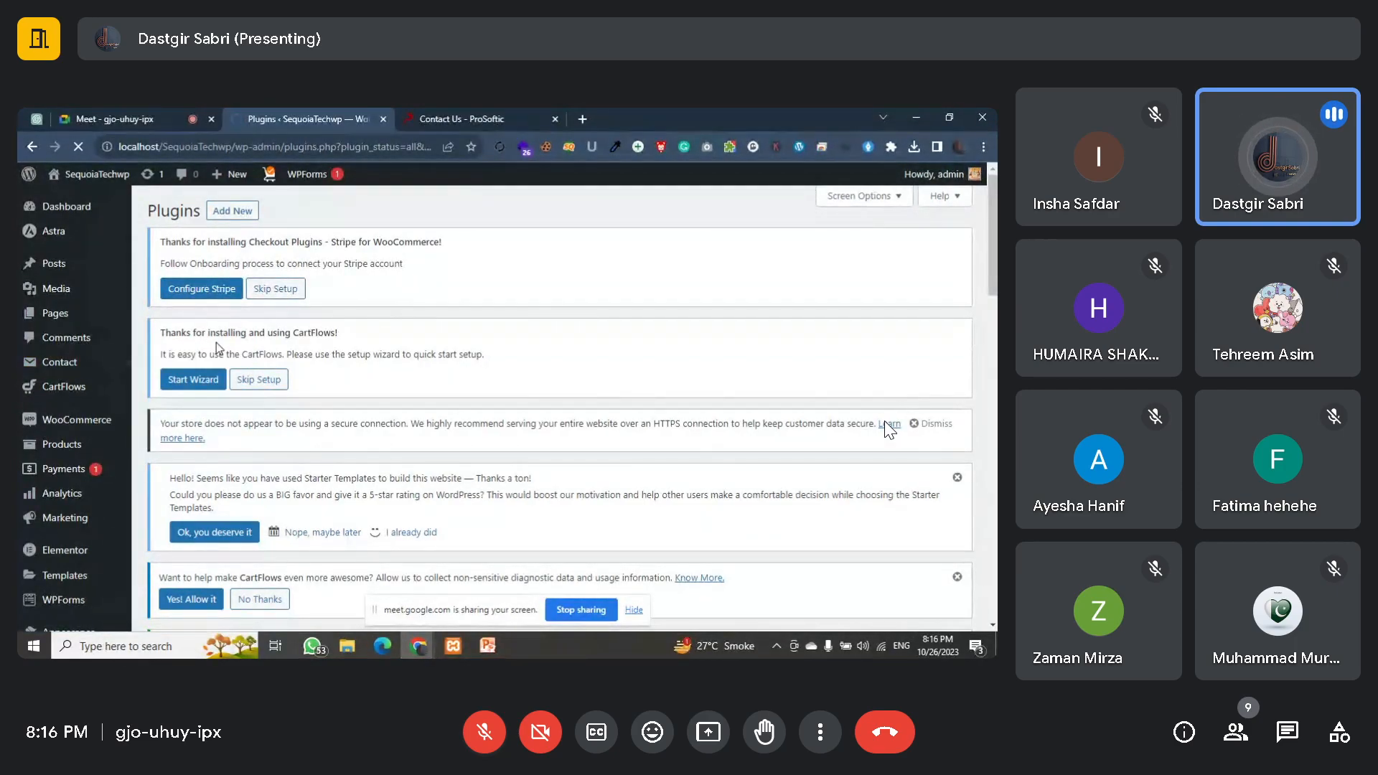
scroll(365, 311, down, 5)
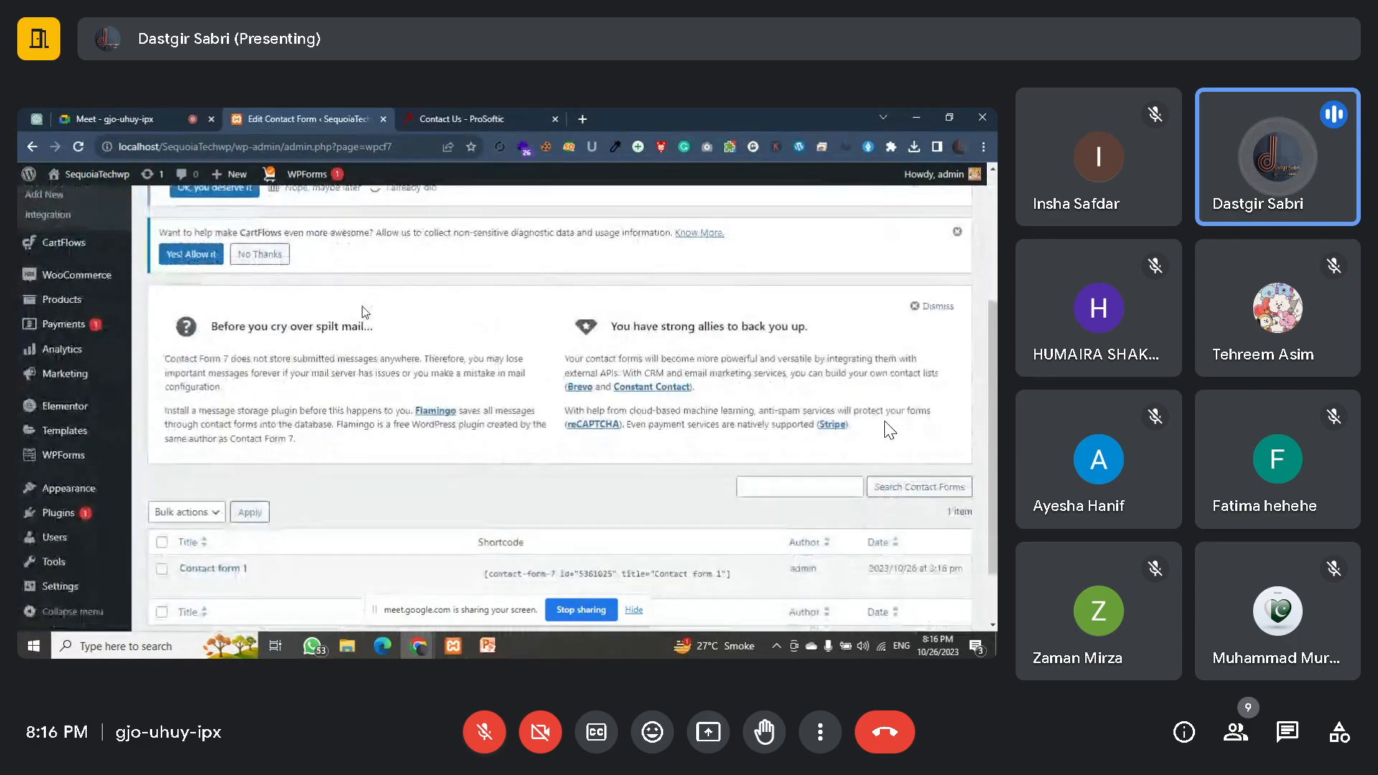
scroll(365, 311, down, 1)
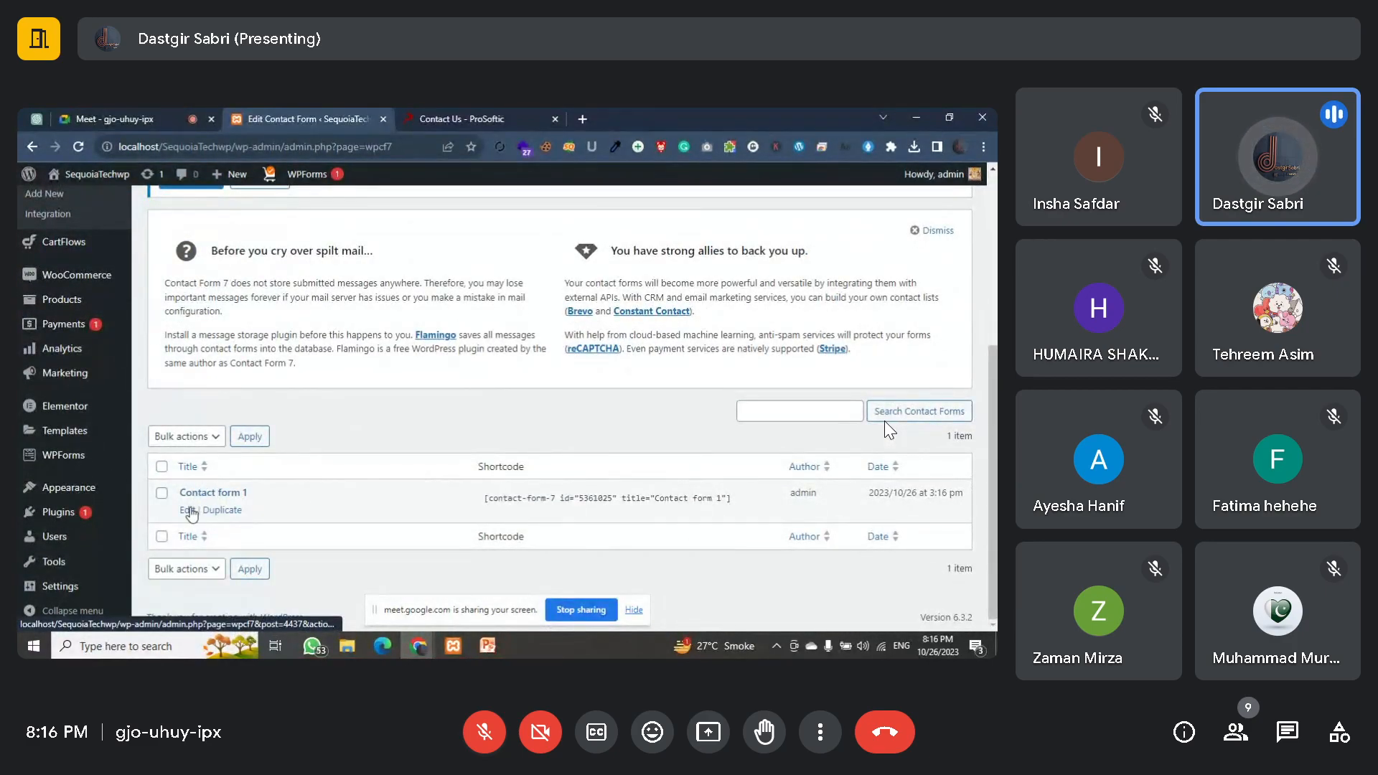
scroll(181, 282, up, 4)
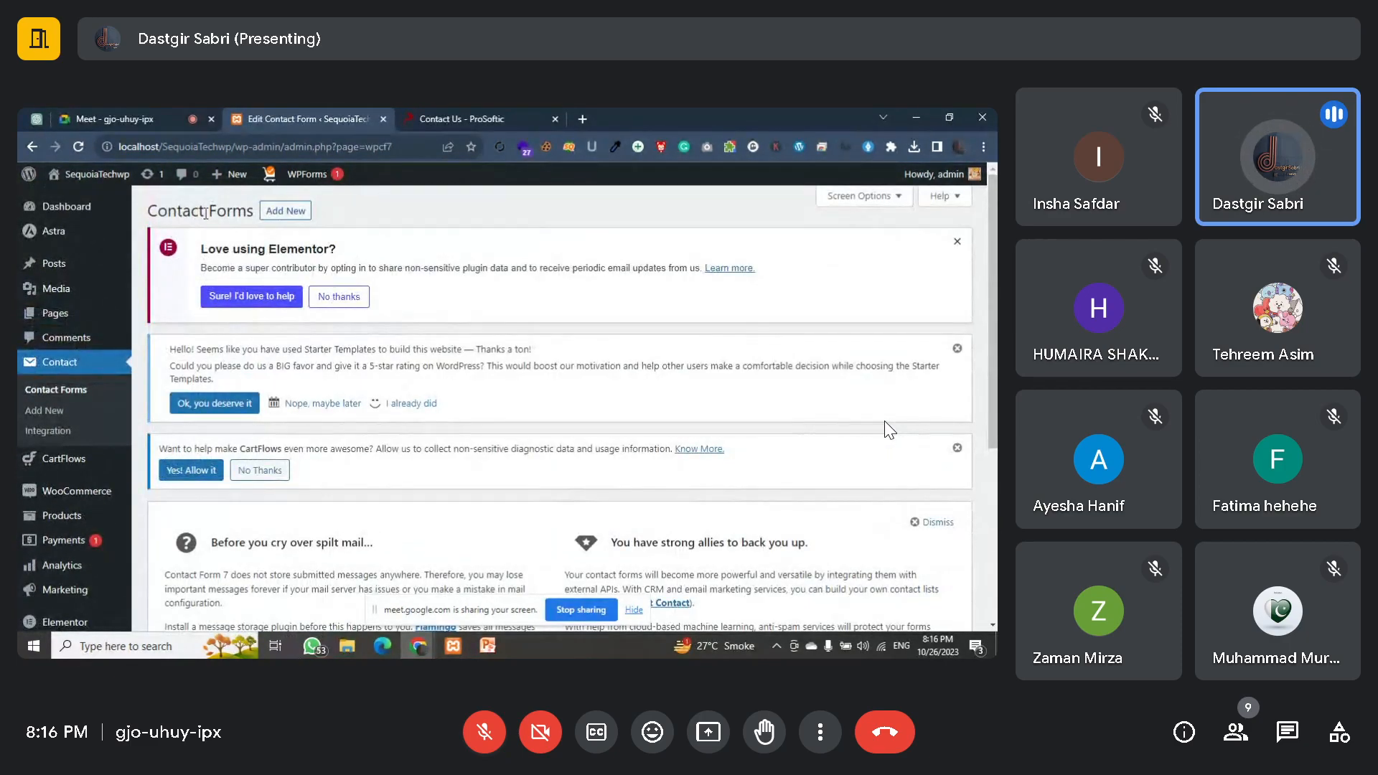
Step: Add a new contact form and begin entering its title with "Co"
click(291, 212)
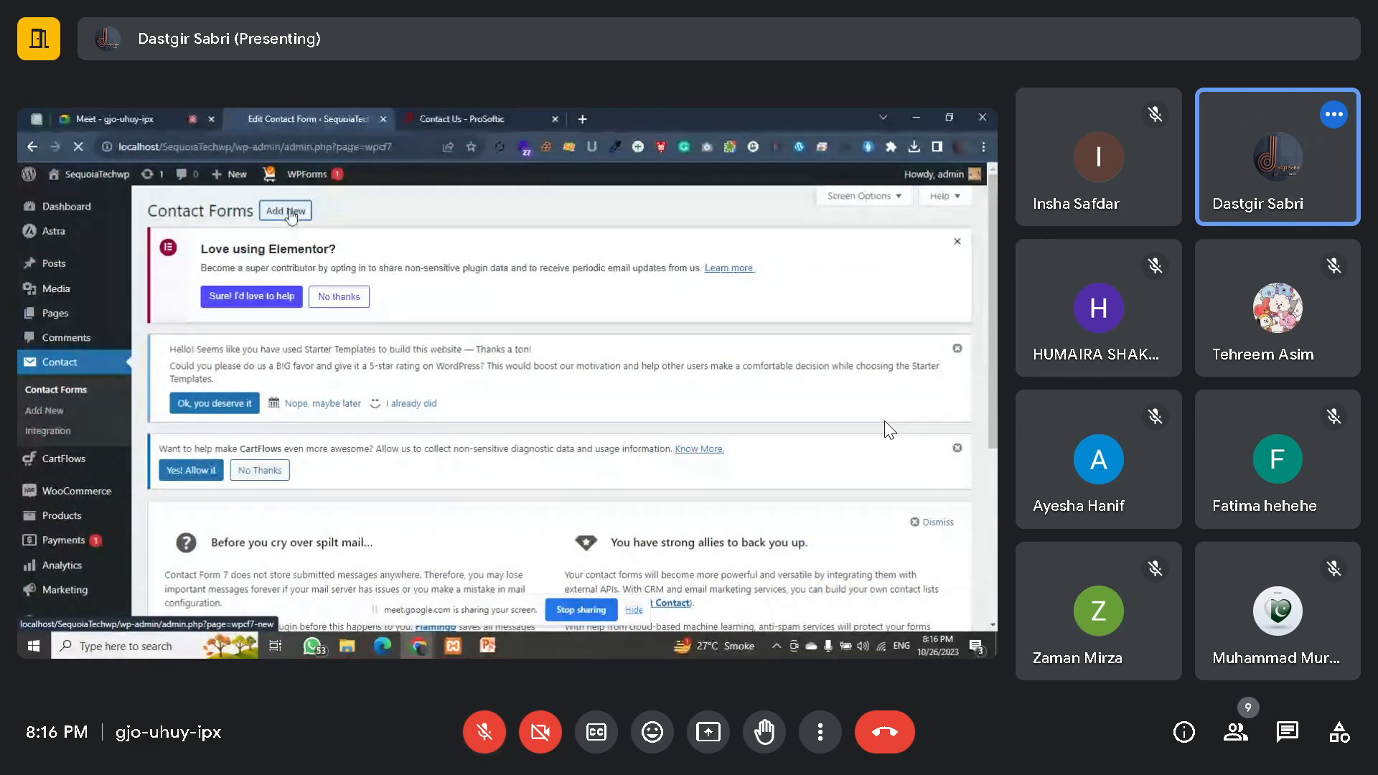
scroll(343, 368, down, 1)
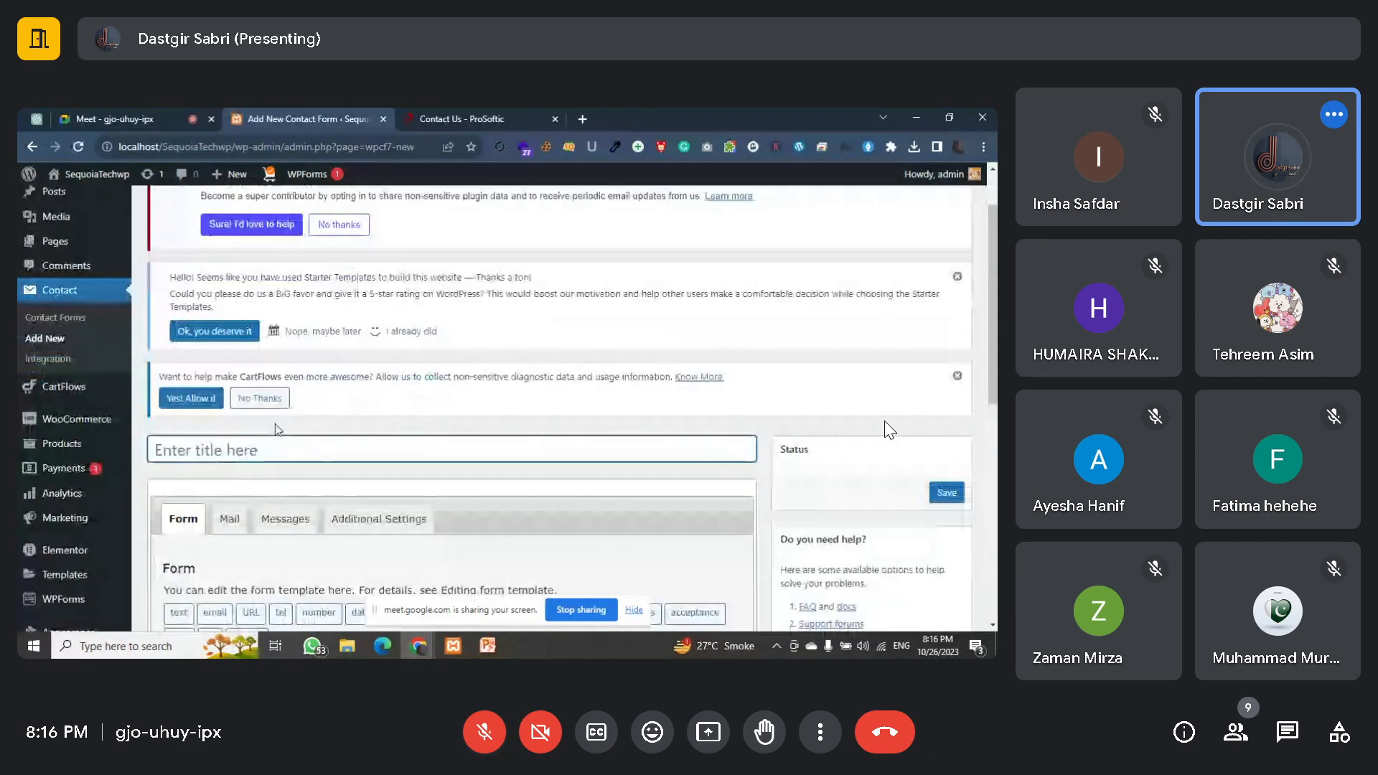
click(221, 457)
text(Co)
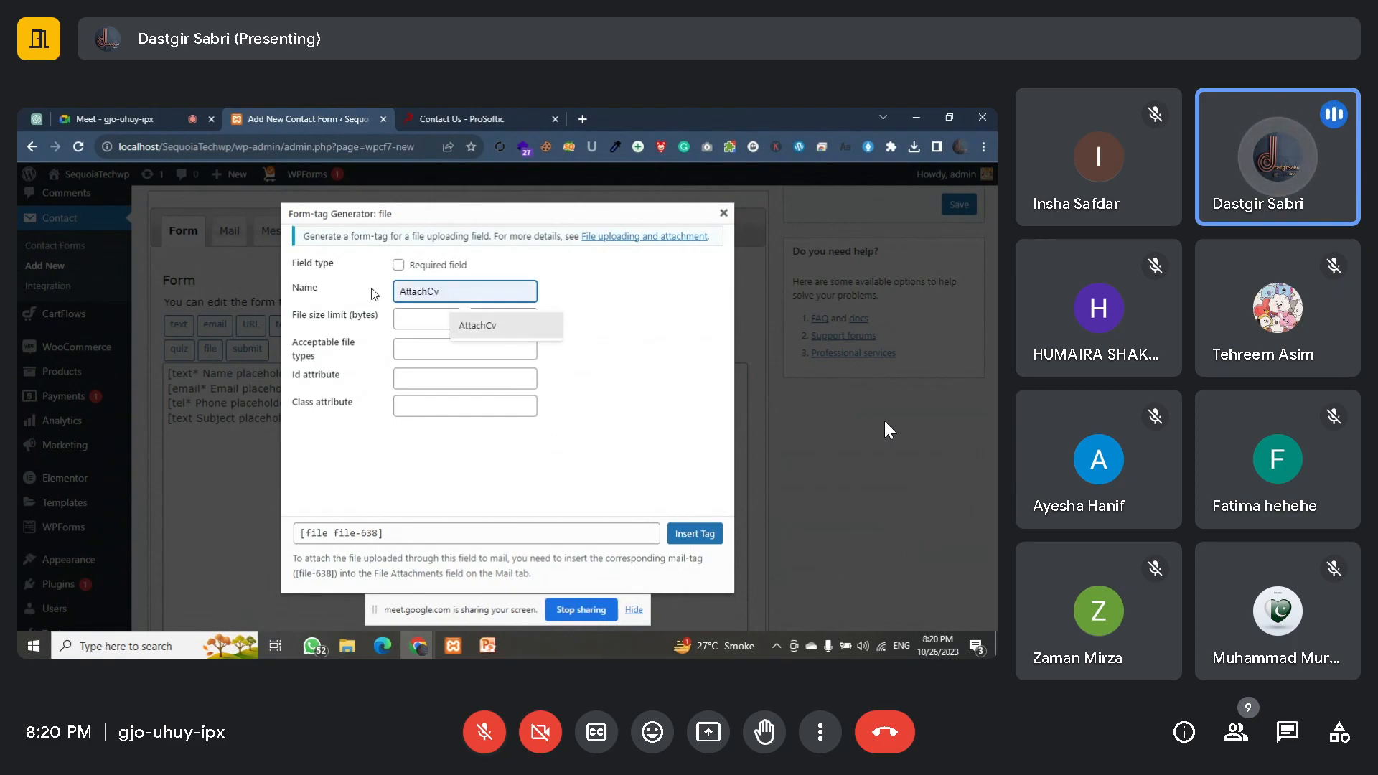
key(Return)
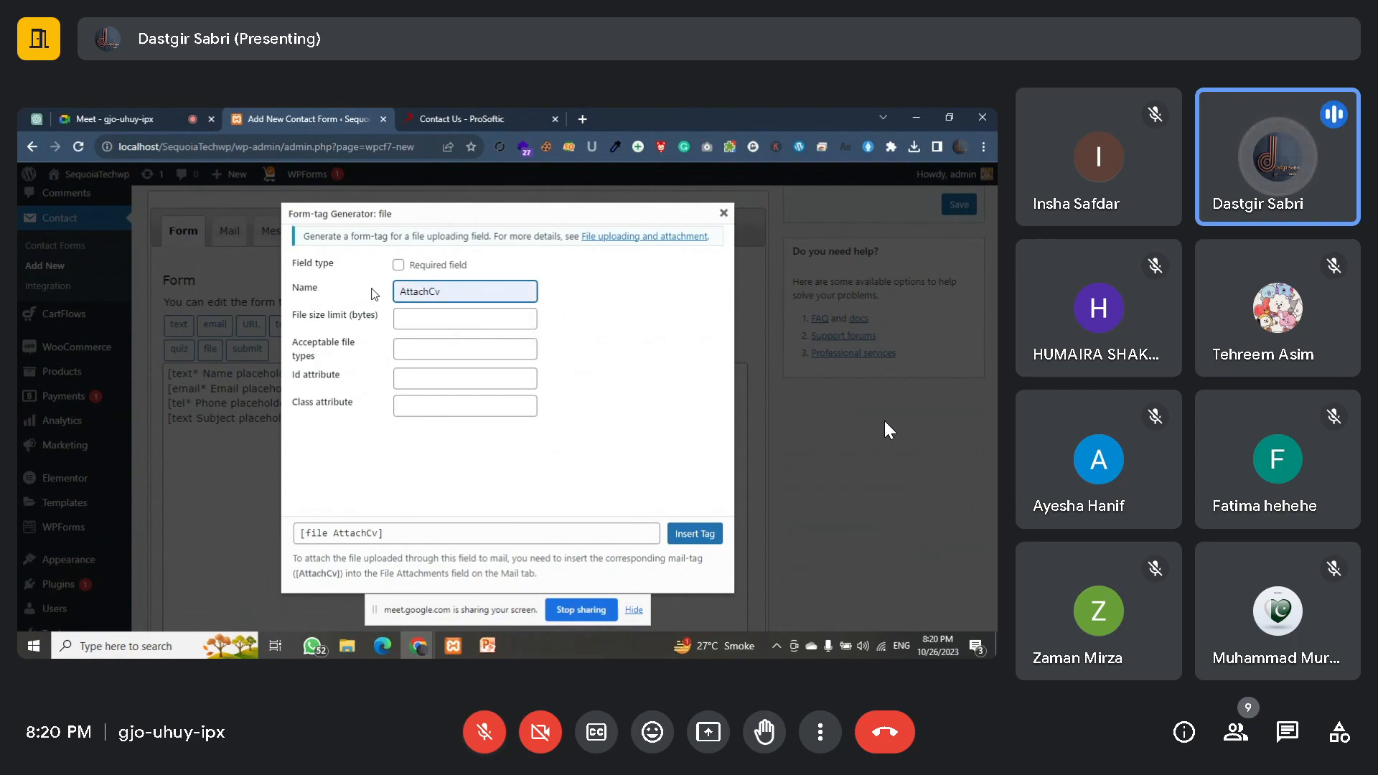
key(BackSpace)
key(BackSpace)
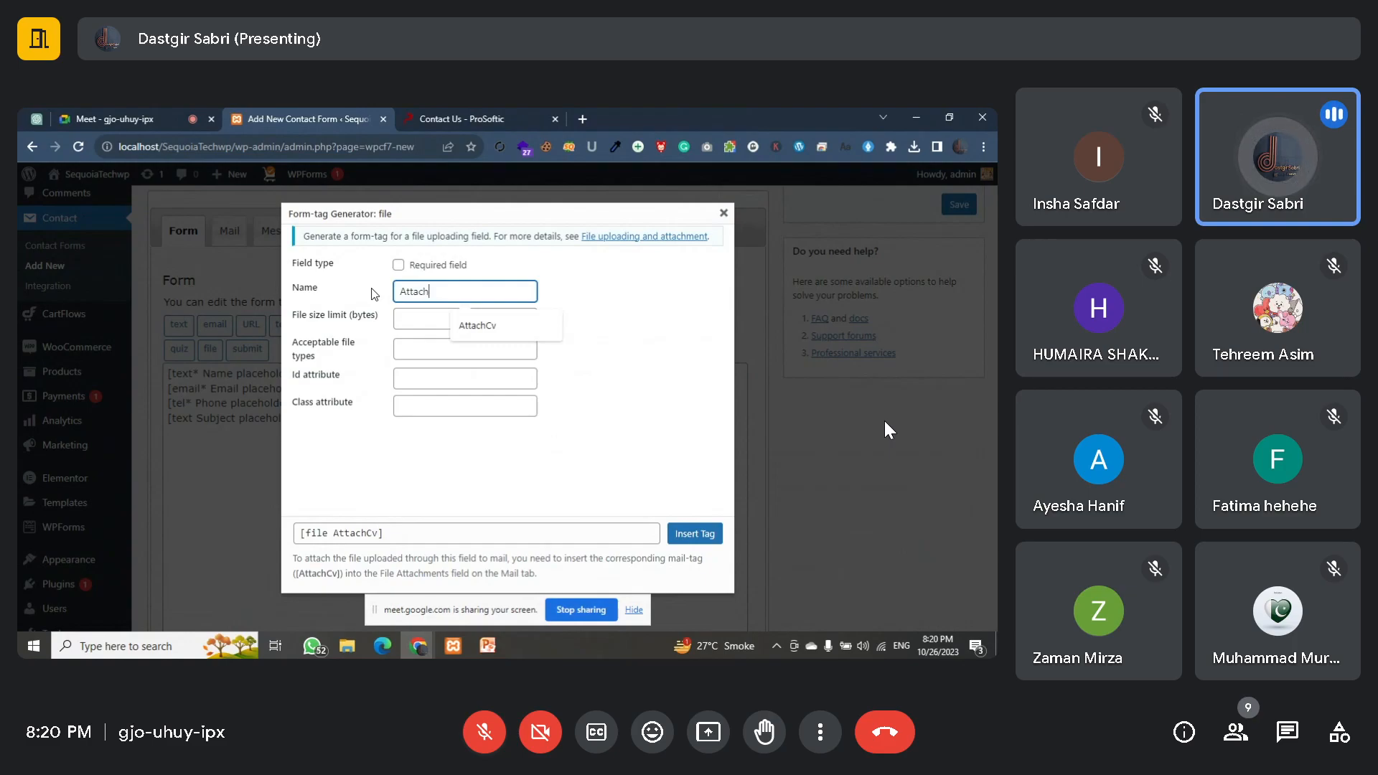
text(File)
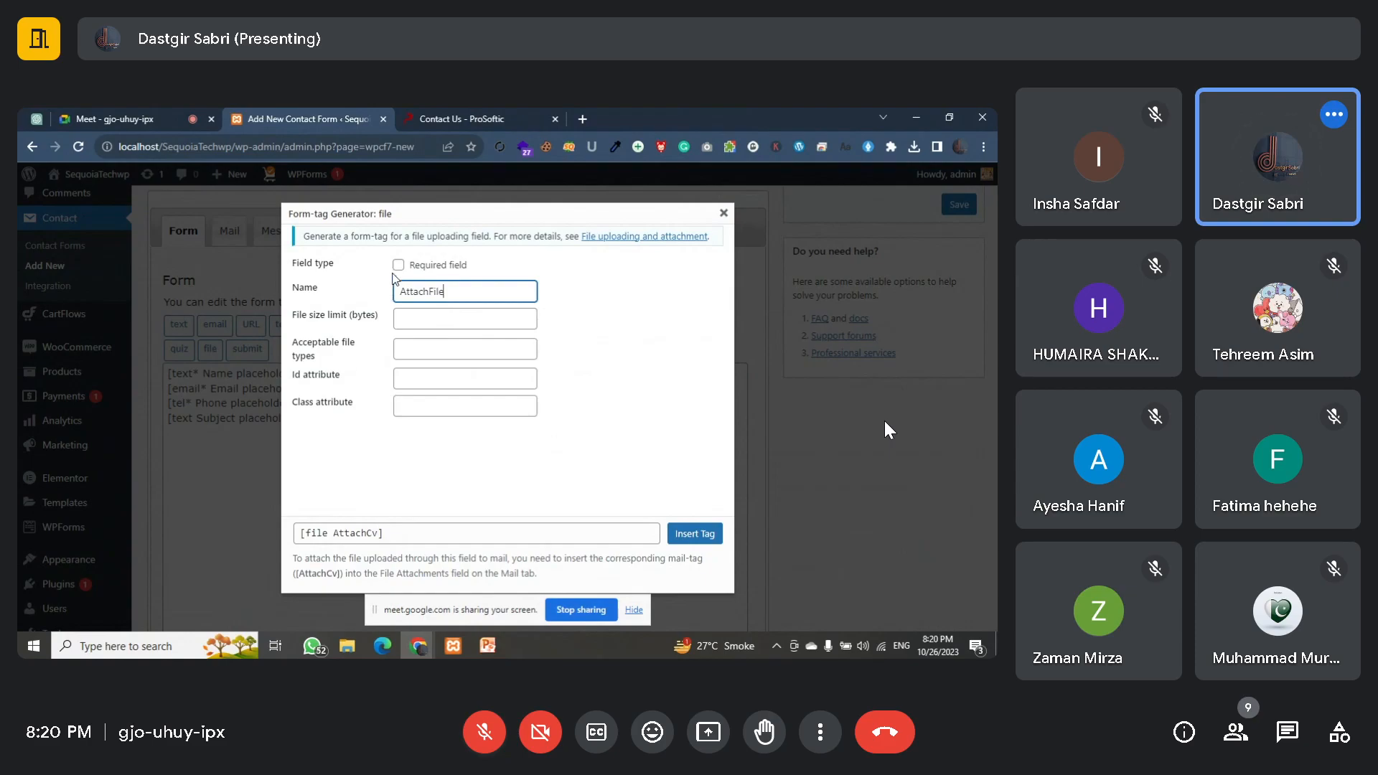
click(439, 322)
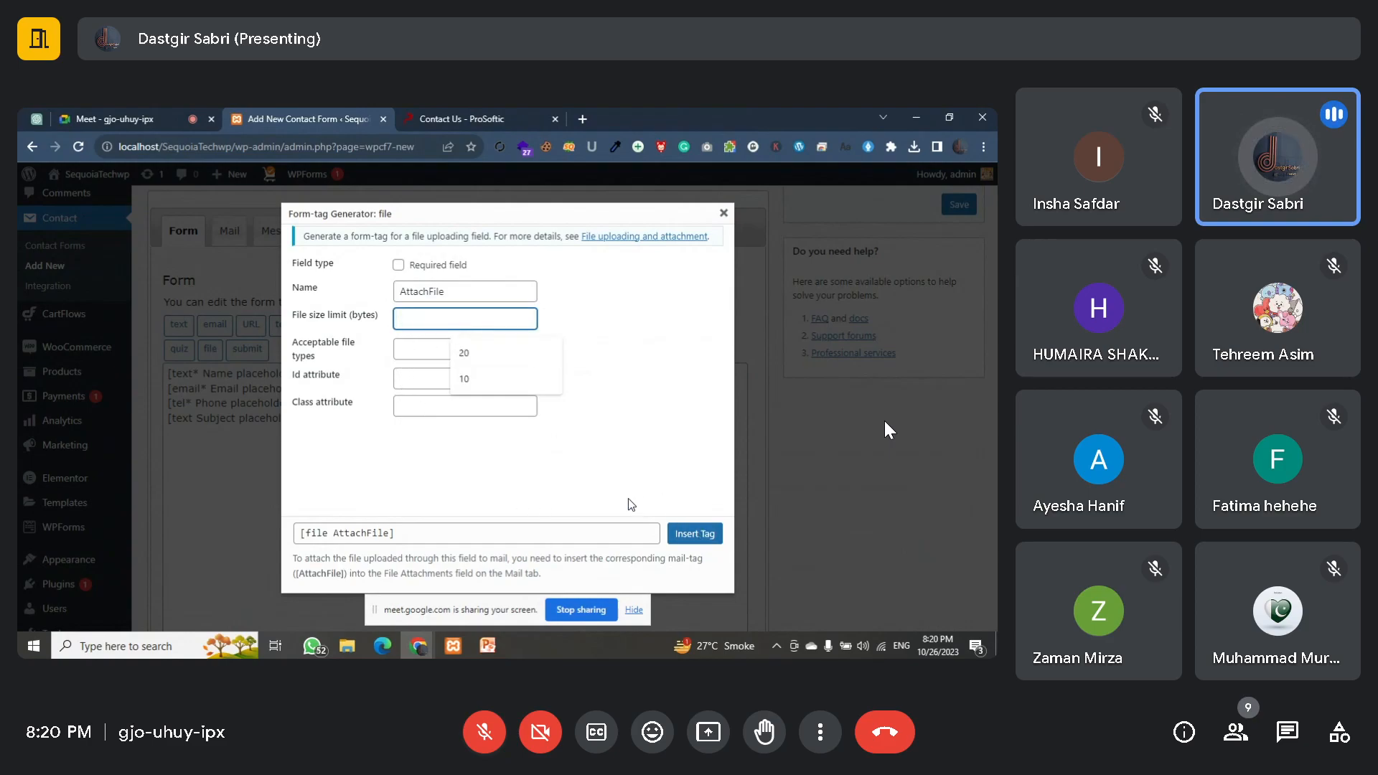
click(723, 213)
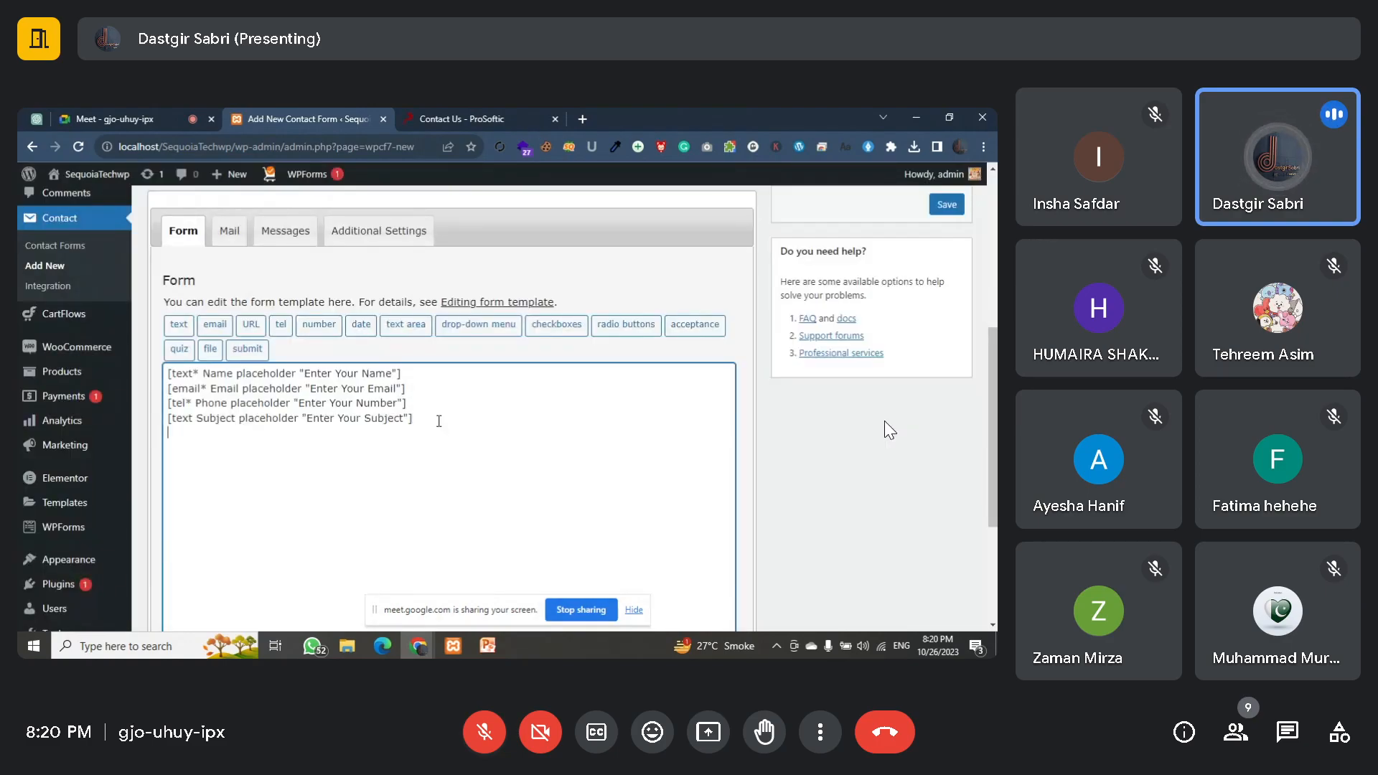
Step: Examine the Keep in Touch form on the ProSoftic contact page, including its message field, and return to the new contact form
click(499, 118)
scroll(170, 507, down, 4)
scroll(145, 409, up, 3)
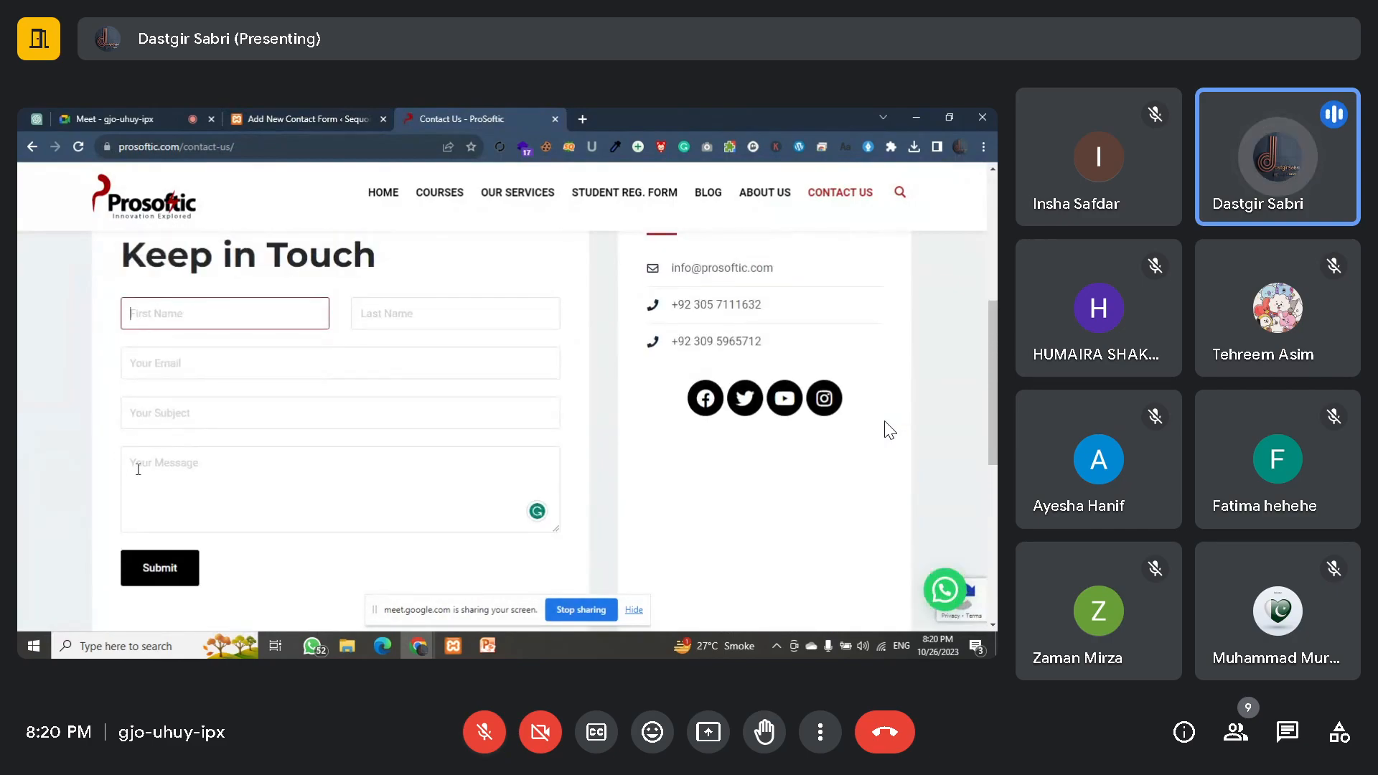
click(287, 463)
click(308, 118)
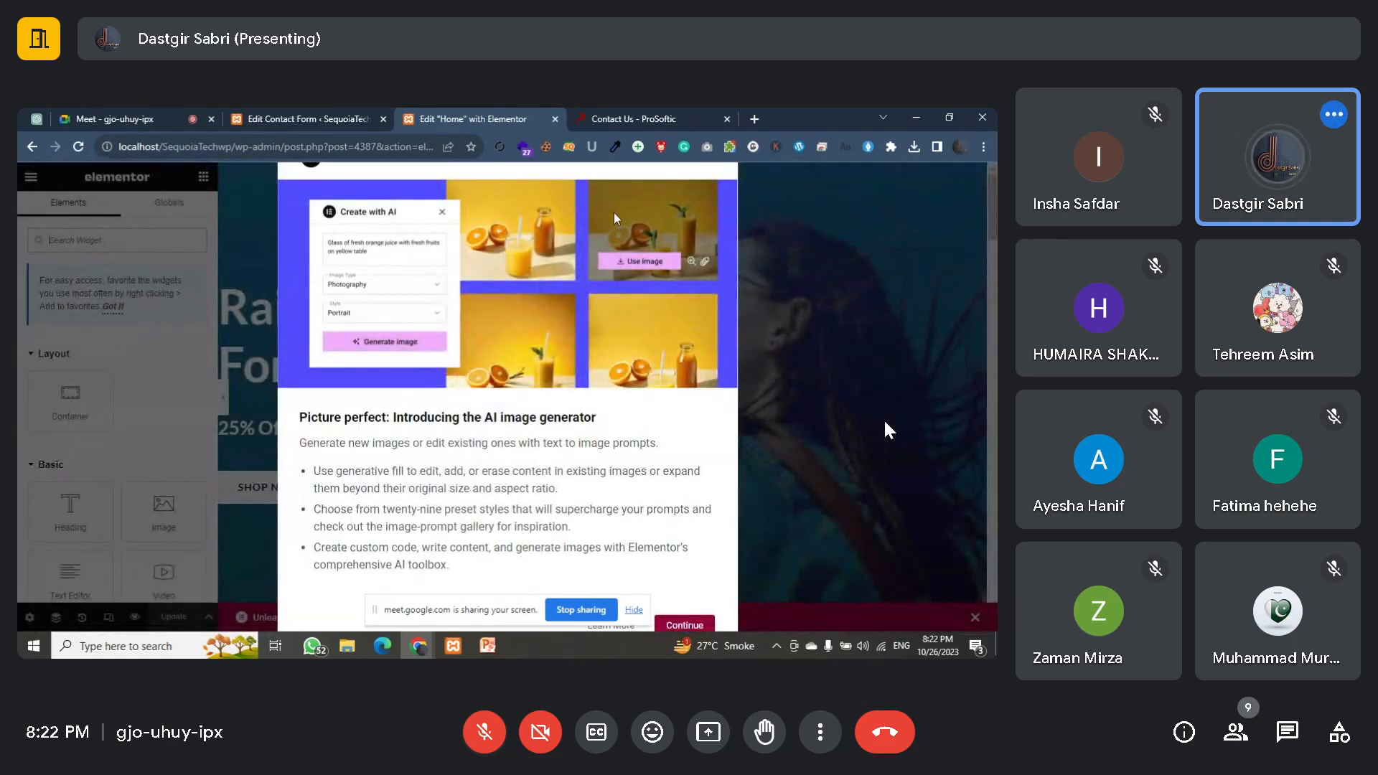
Step: Dismiss the AI image generator notification and add a three-column container with a wider middle column above the Featured Products section
key(ctrl+minus)
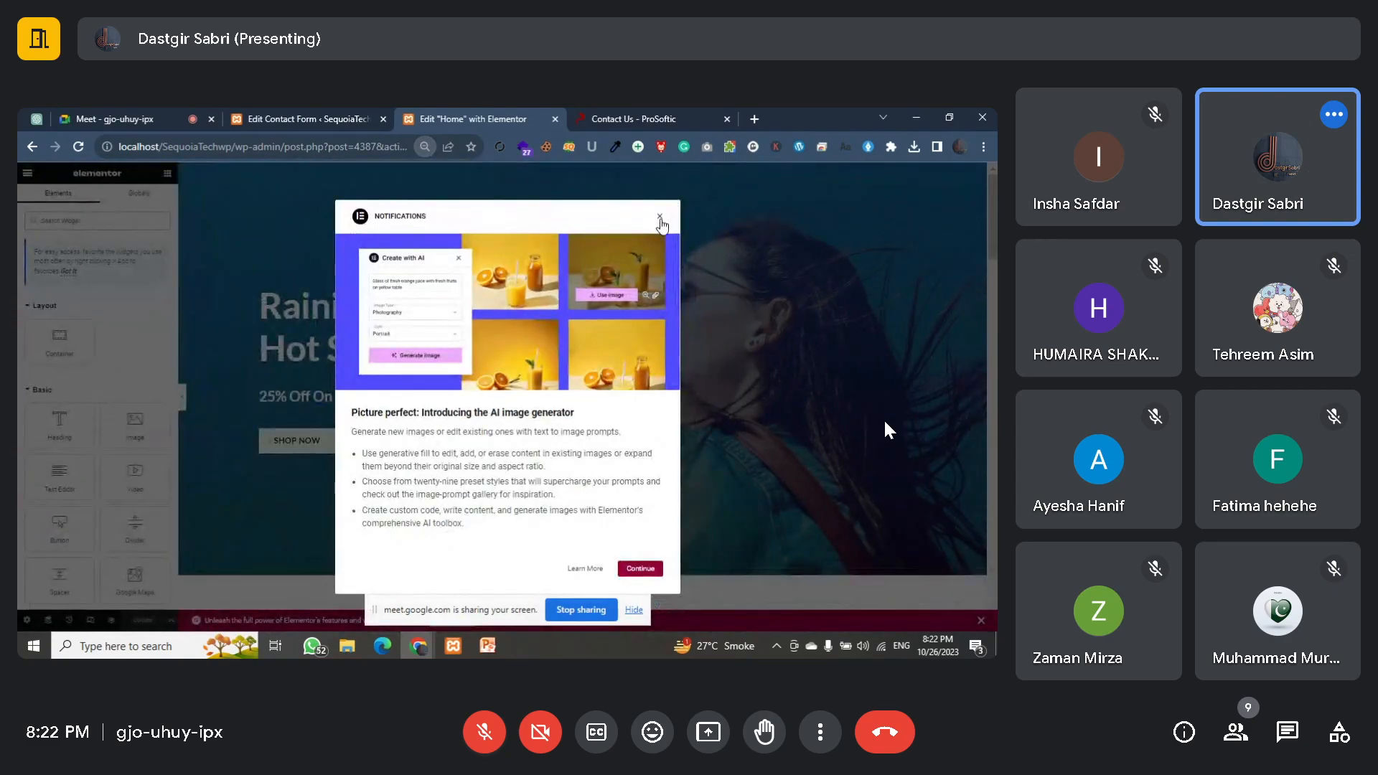
click(690, 179)
scroll(587, 403, down, 5)
scroll(587, 402, down, 4)
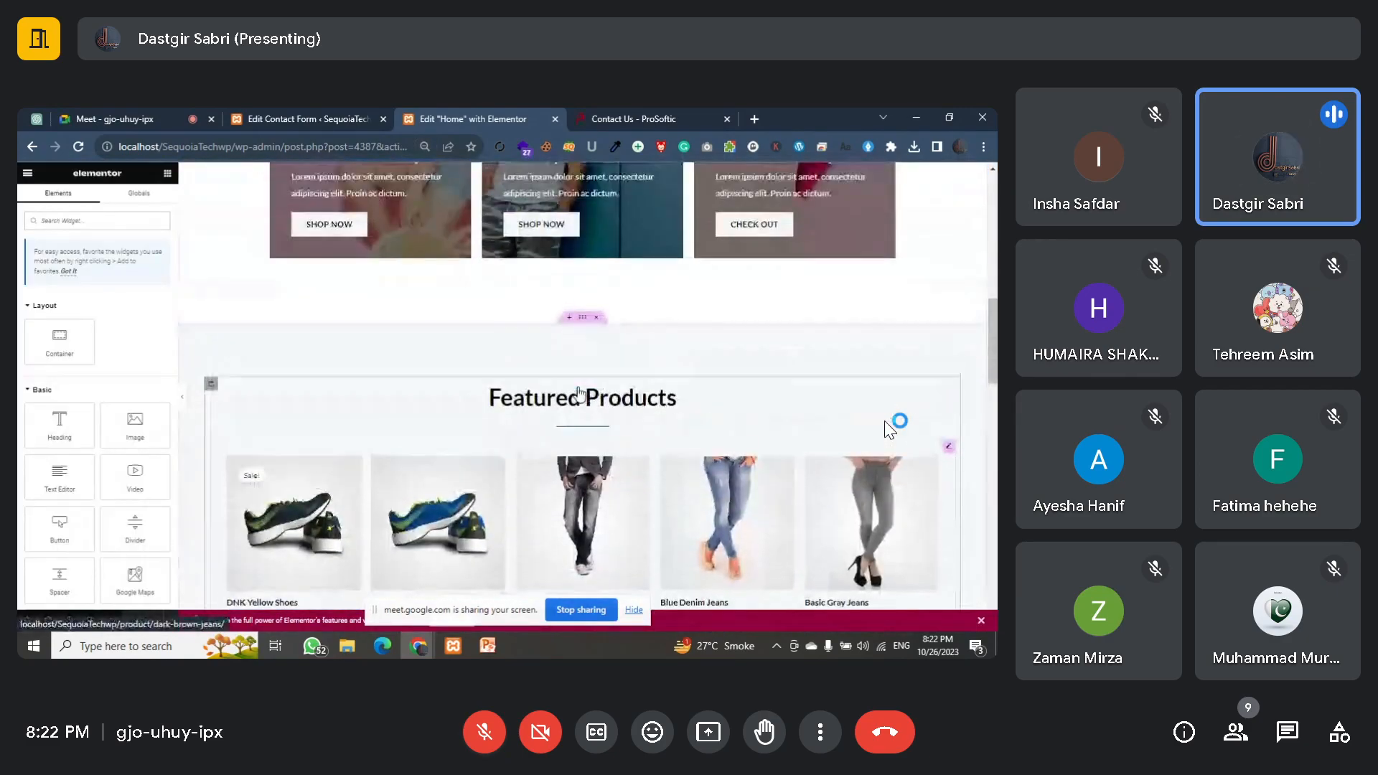
scroll(577, 391, up, 4)
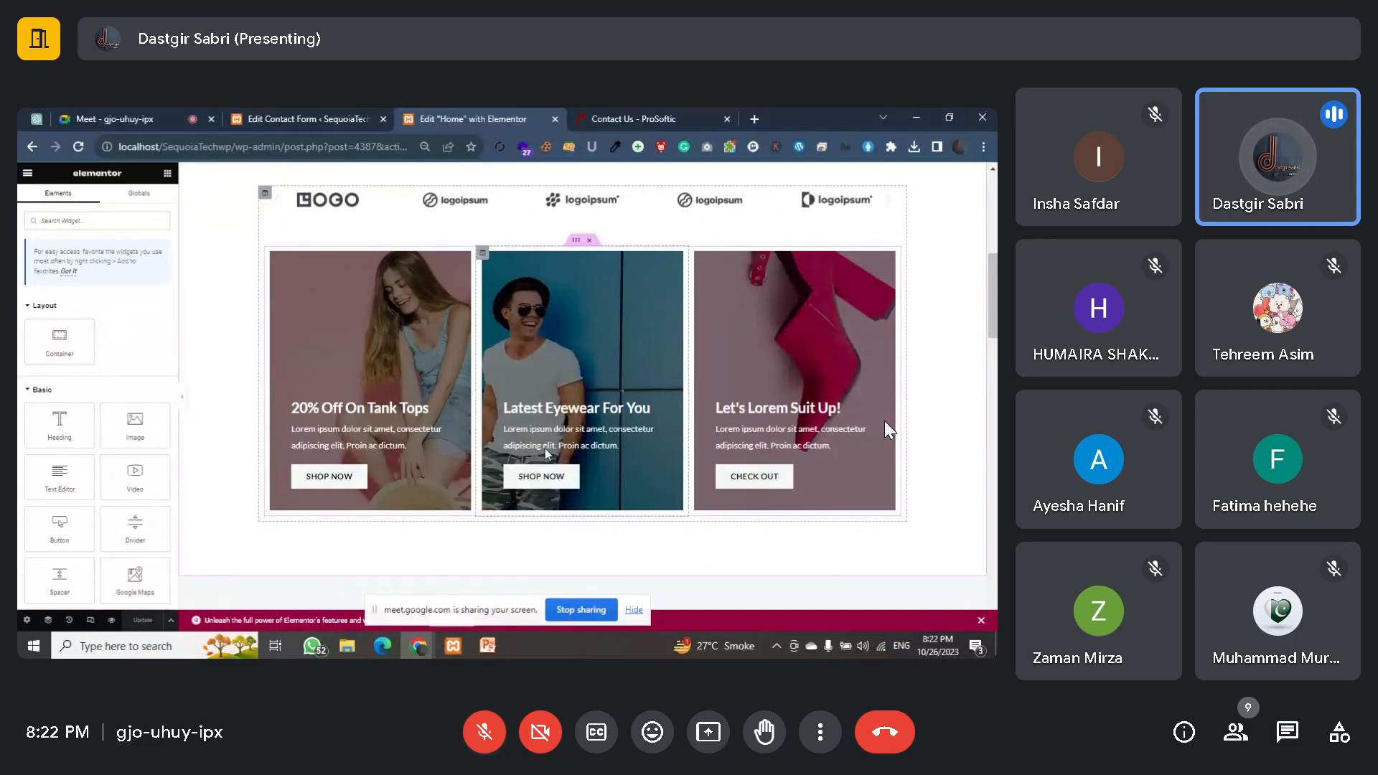
scroll(538, 388, down, 4)
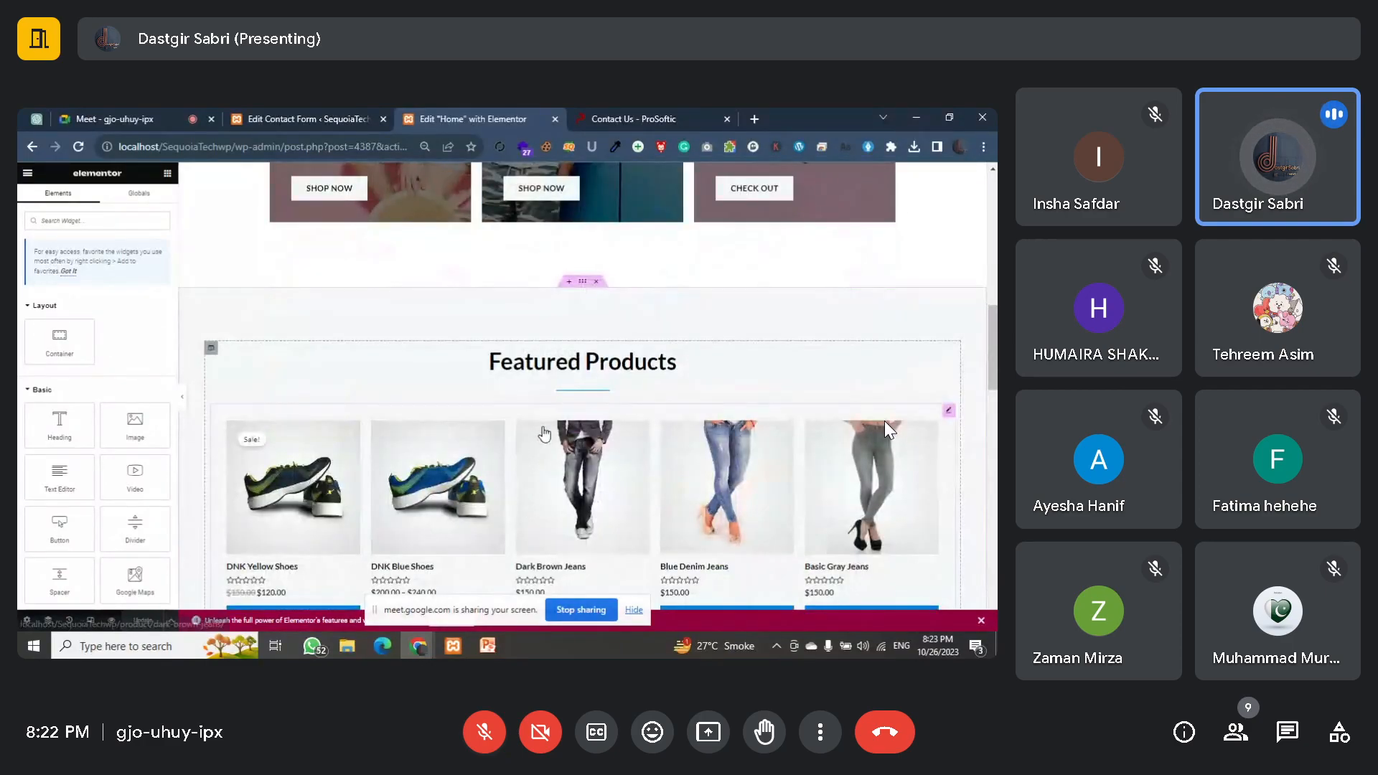
scroll(544, 344, up, 1)
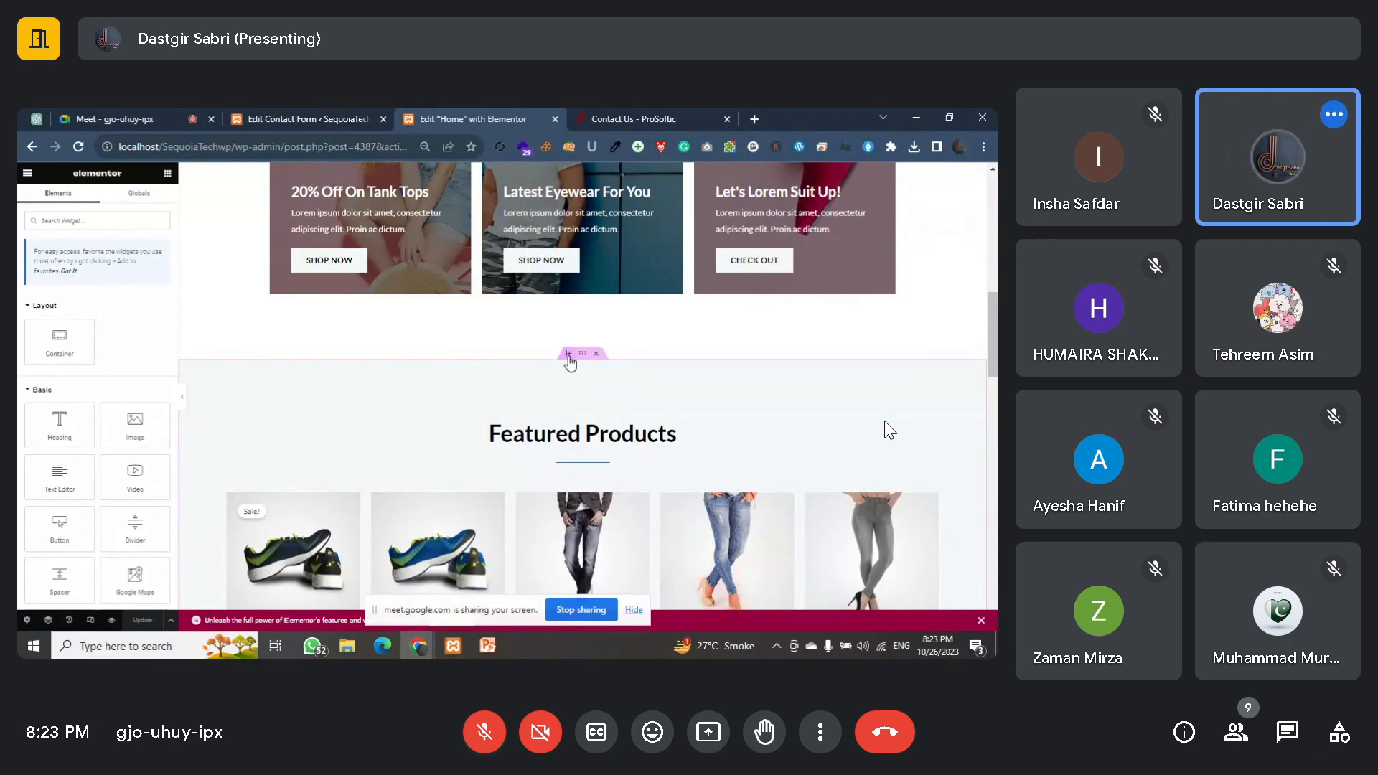
click(569, 354)
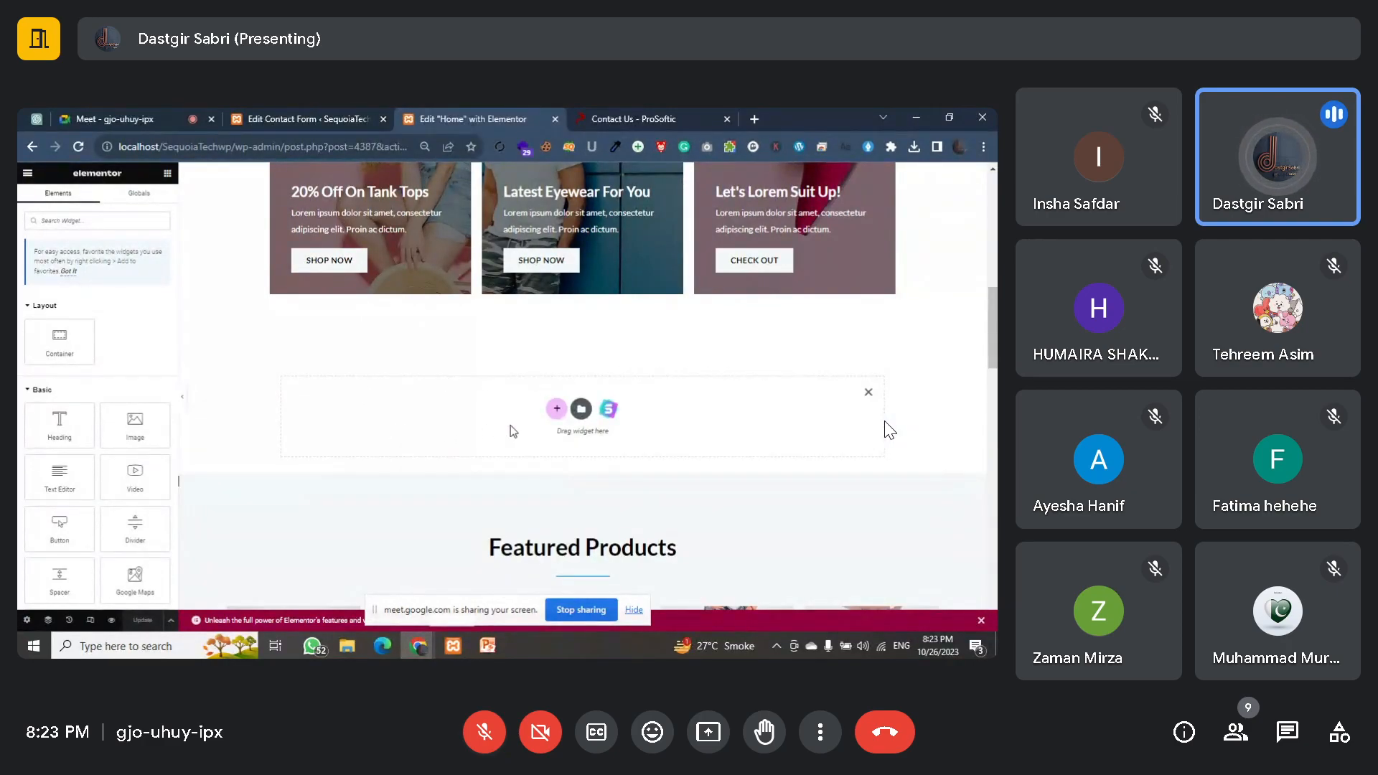
click(557, 412)
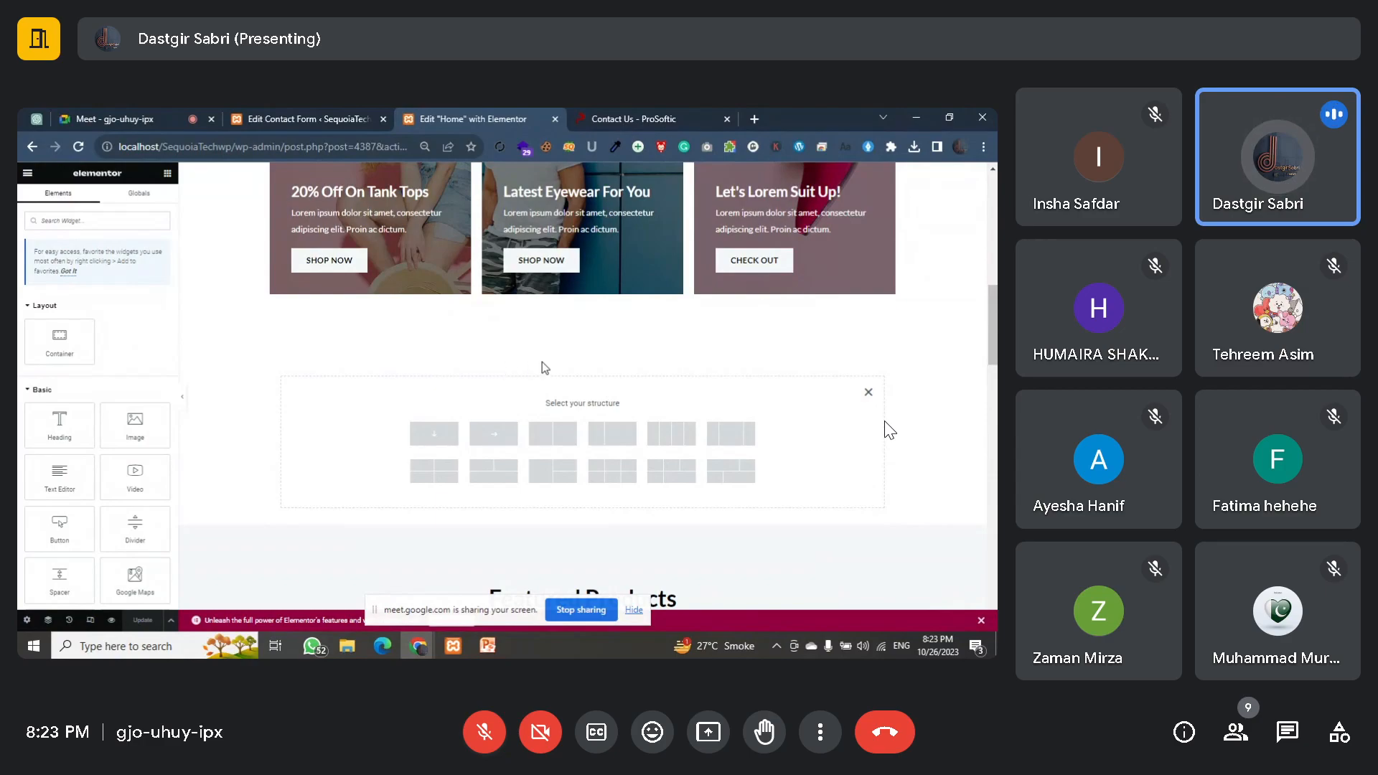
click(731, 440)
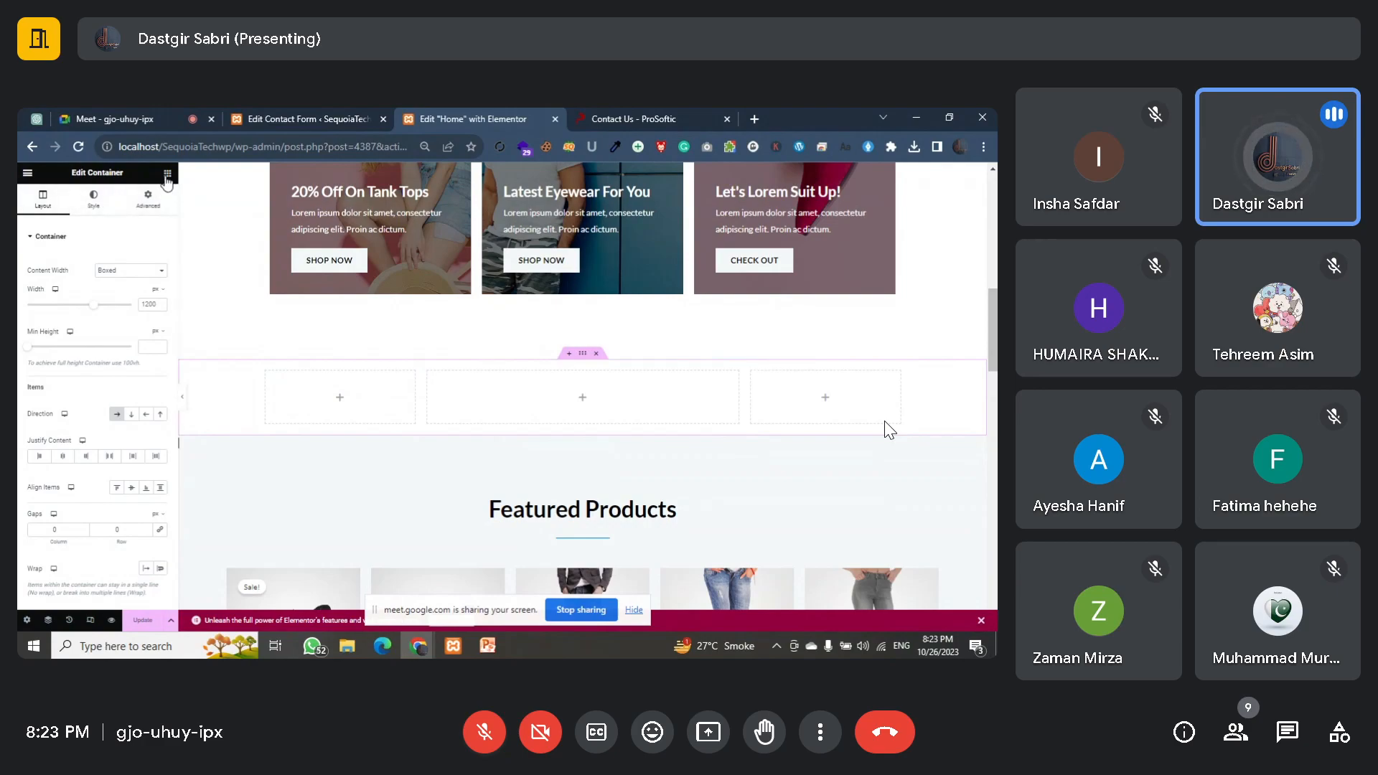
Step: Search the widgets for "conta" and "sh", and place the Shortcode widget in the new container's middle column
key(ctrl+plus)
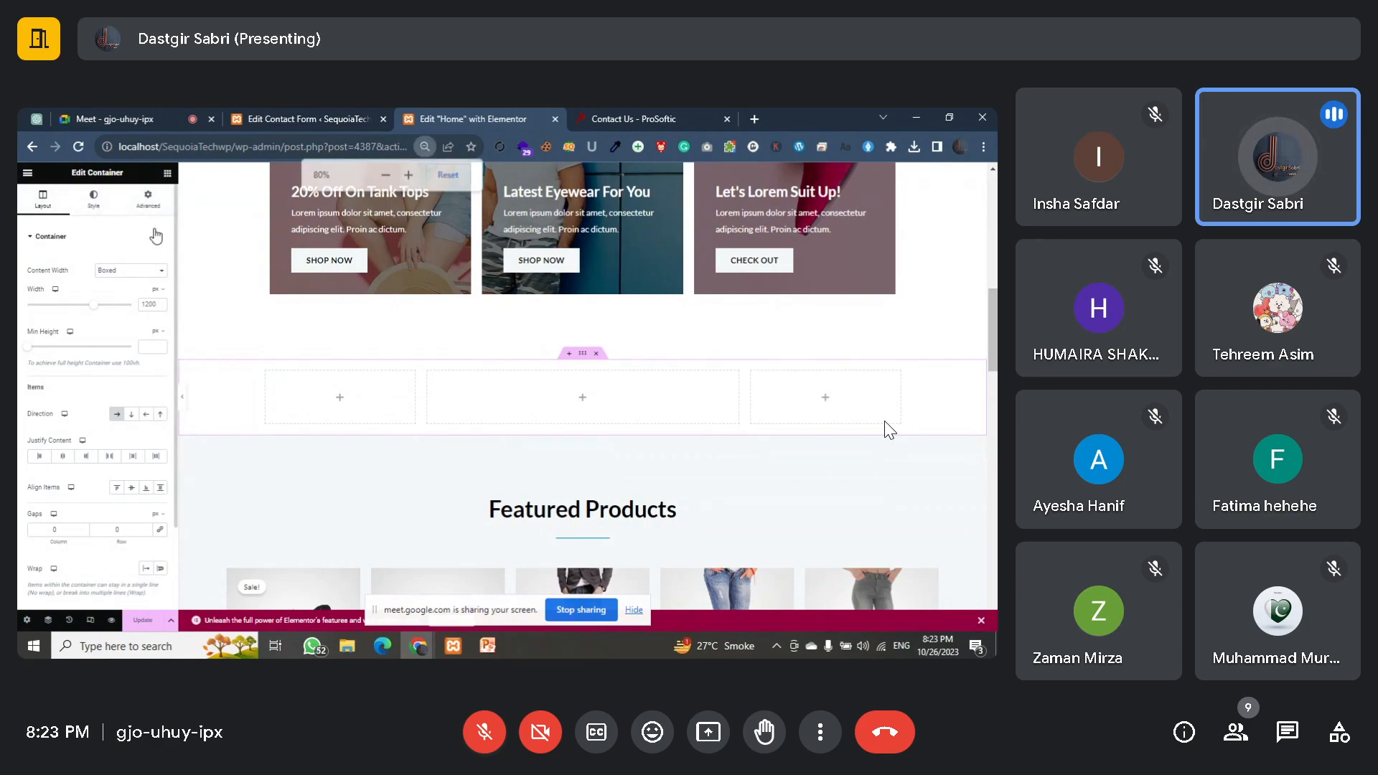
click(177, 175)
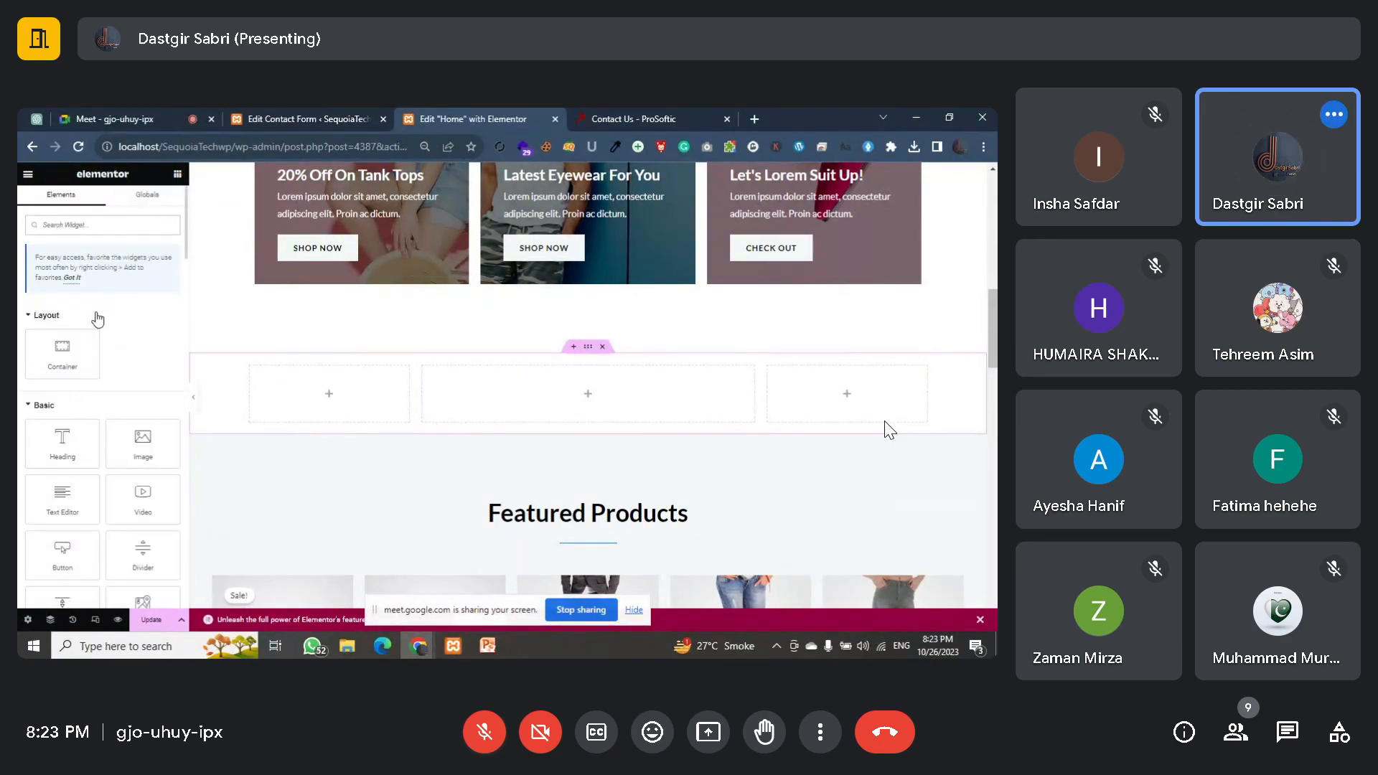
text(conta)
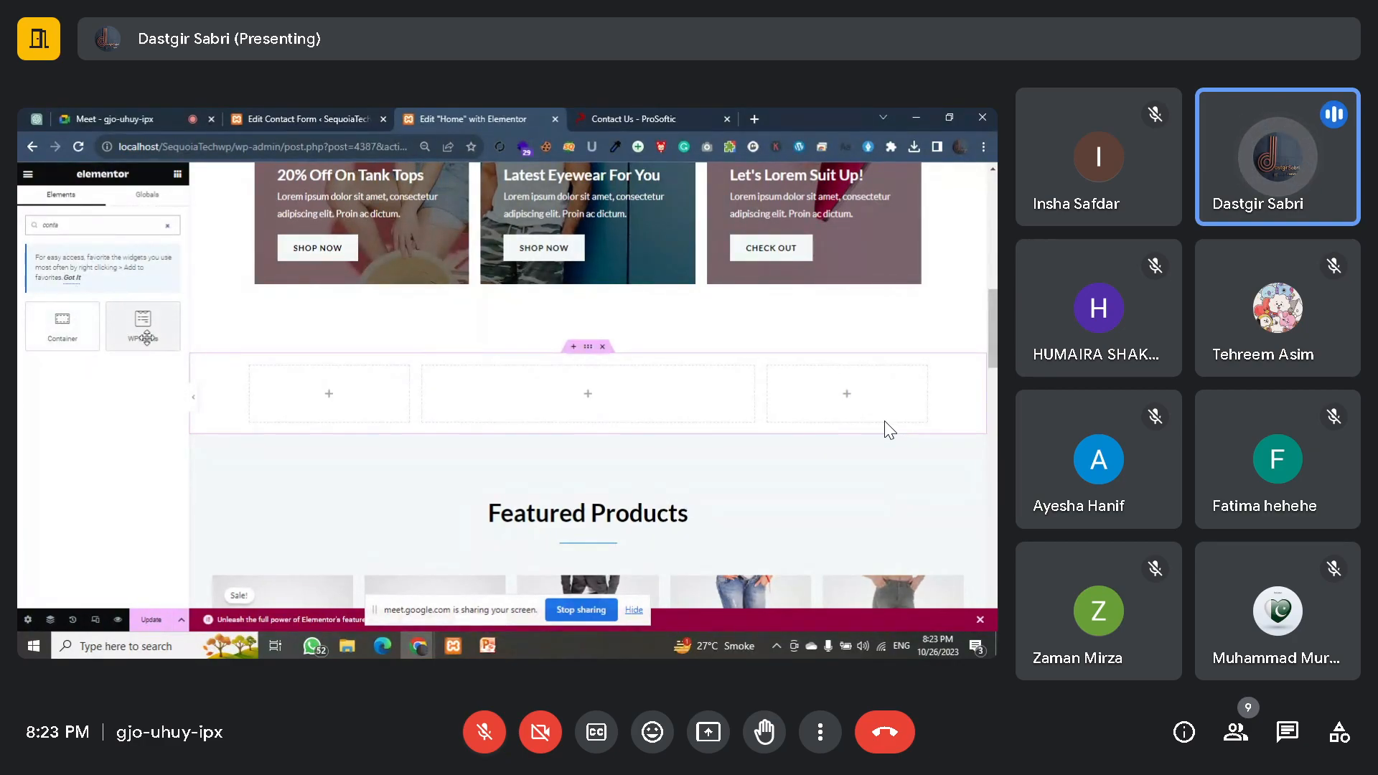
drag(102, 226, 20, 225)
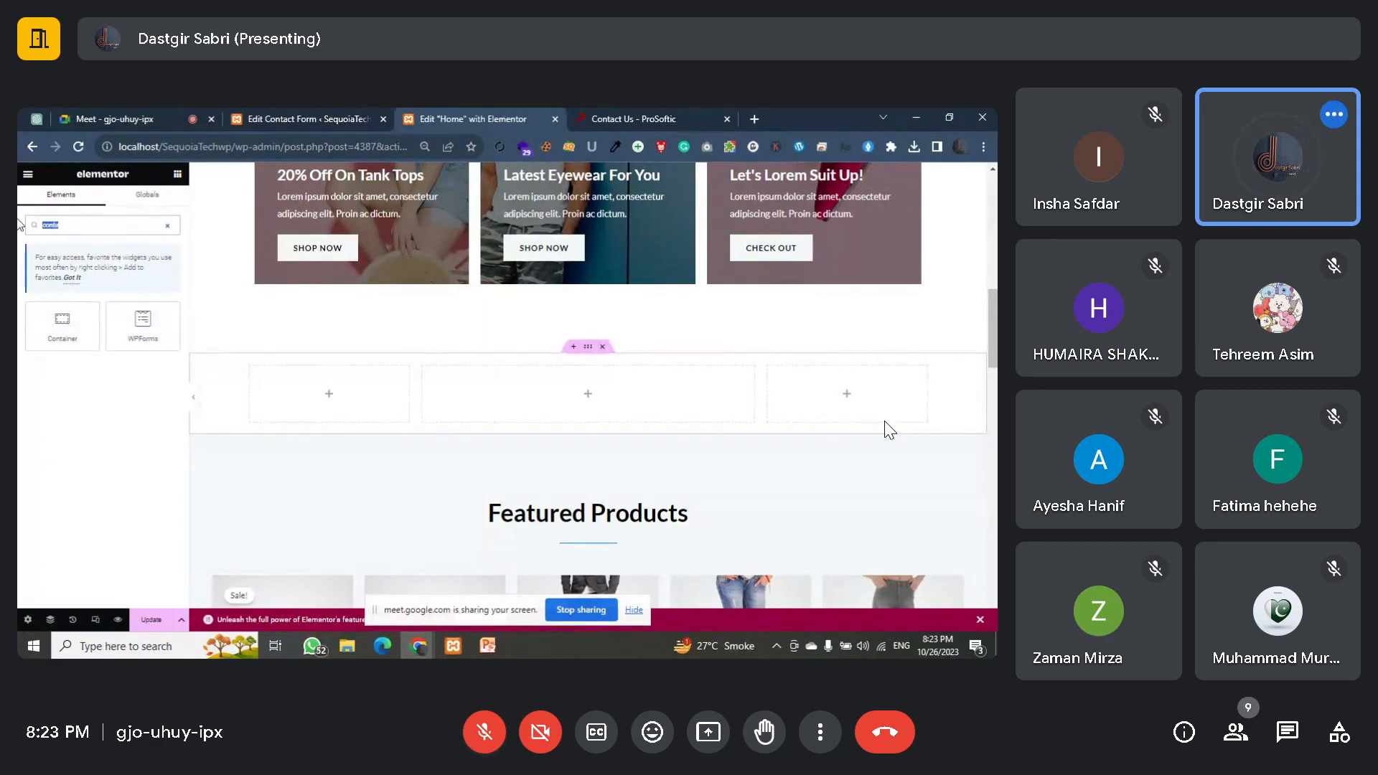
text(sh)
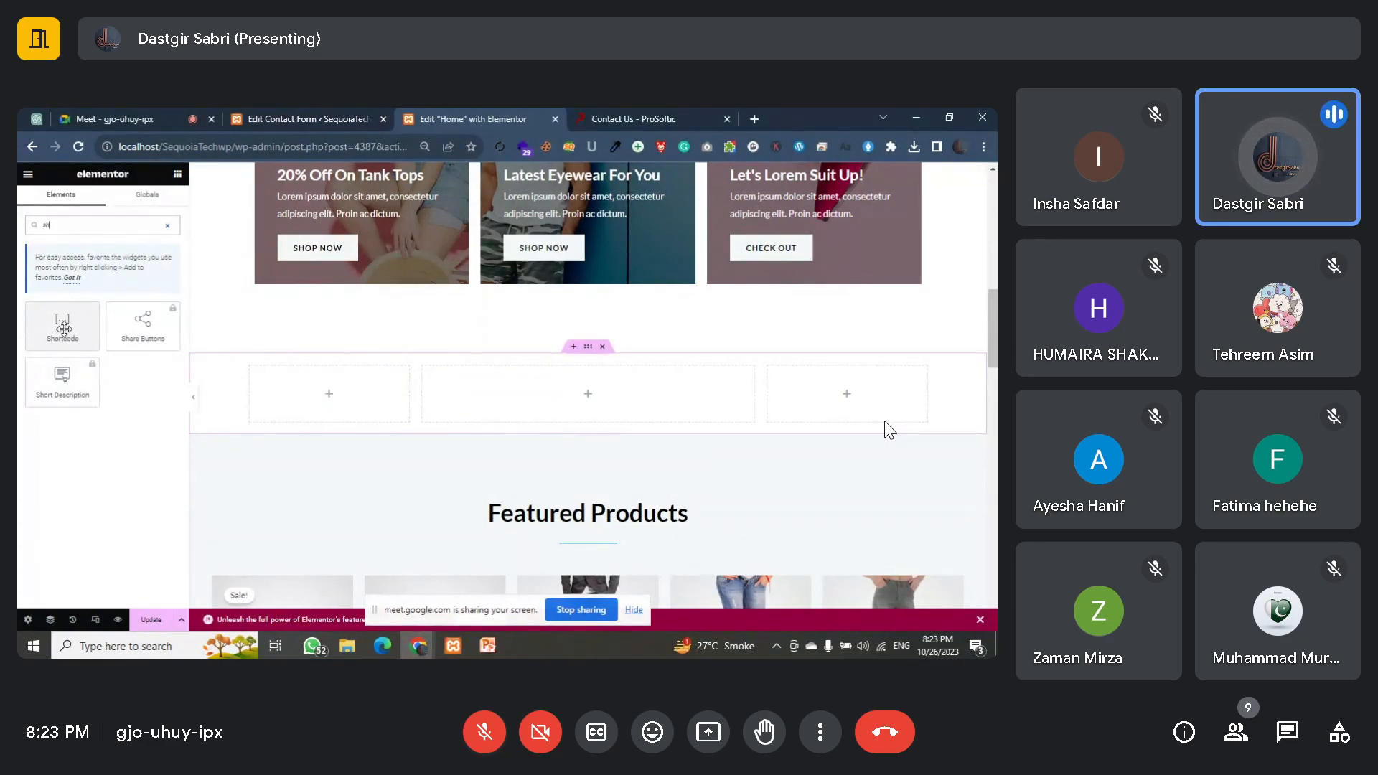
drag(63, 324, 597, 395)
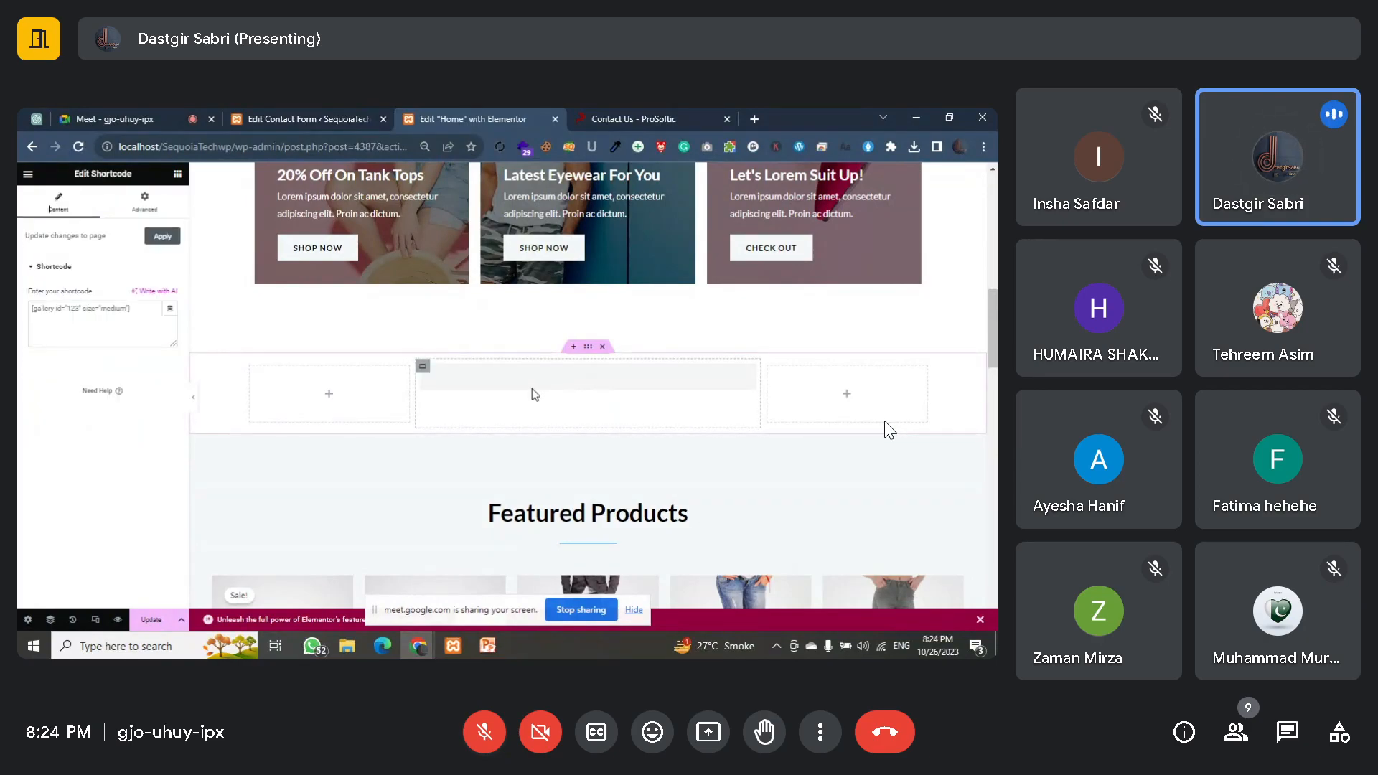
Step: Copy the Contact Us form's shortcode from its edit page into the Shortcode widget and look over the rendered form
click(131, 316)
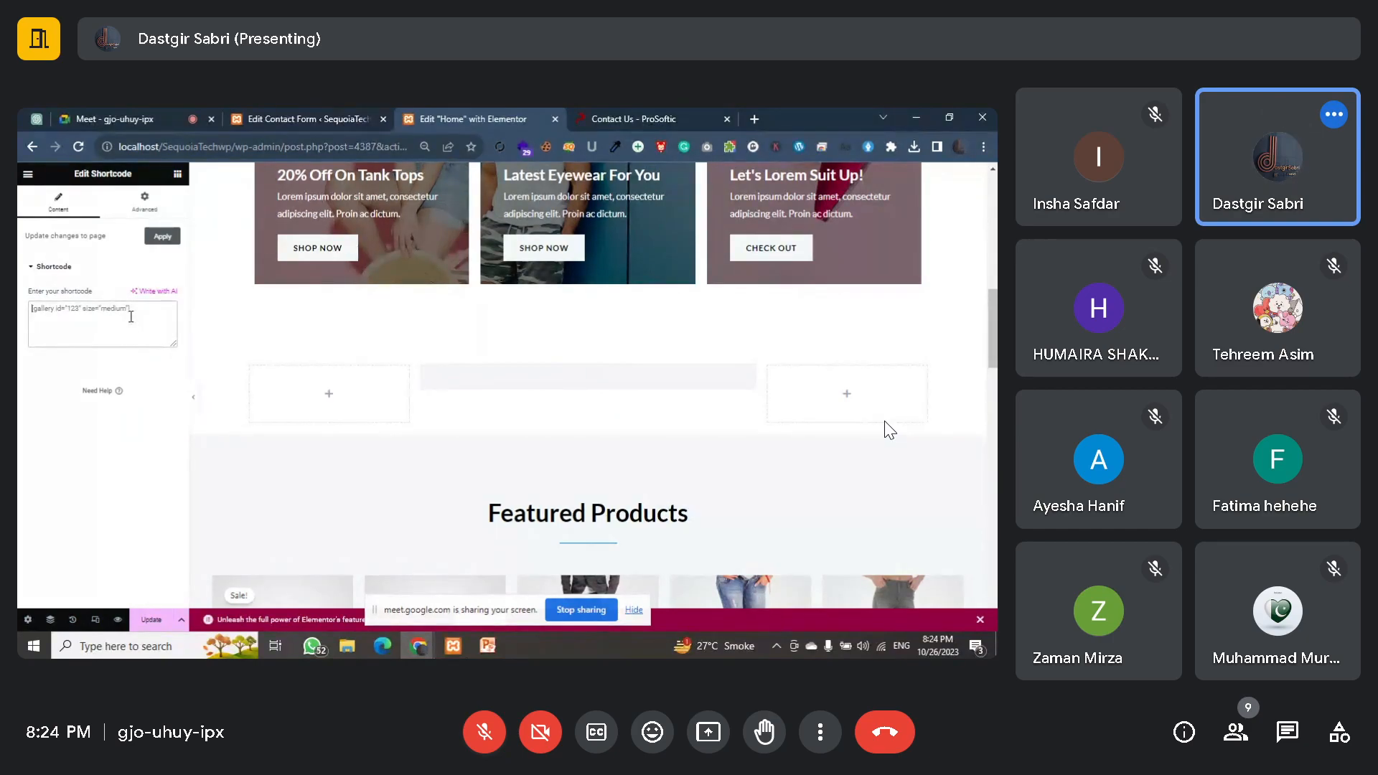
click(289, 114)
scroll(260, 455, down, 1)
click(158, 460)
key(ctrl+c)
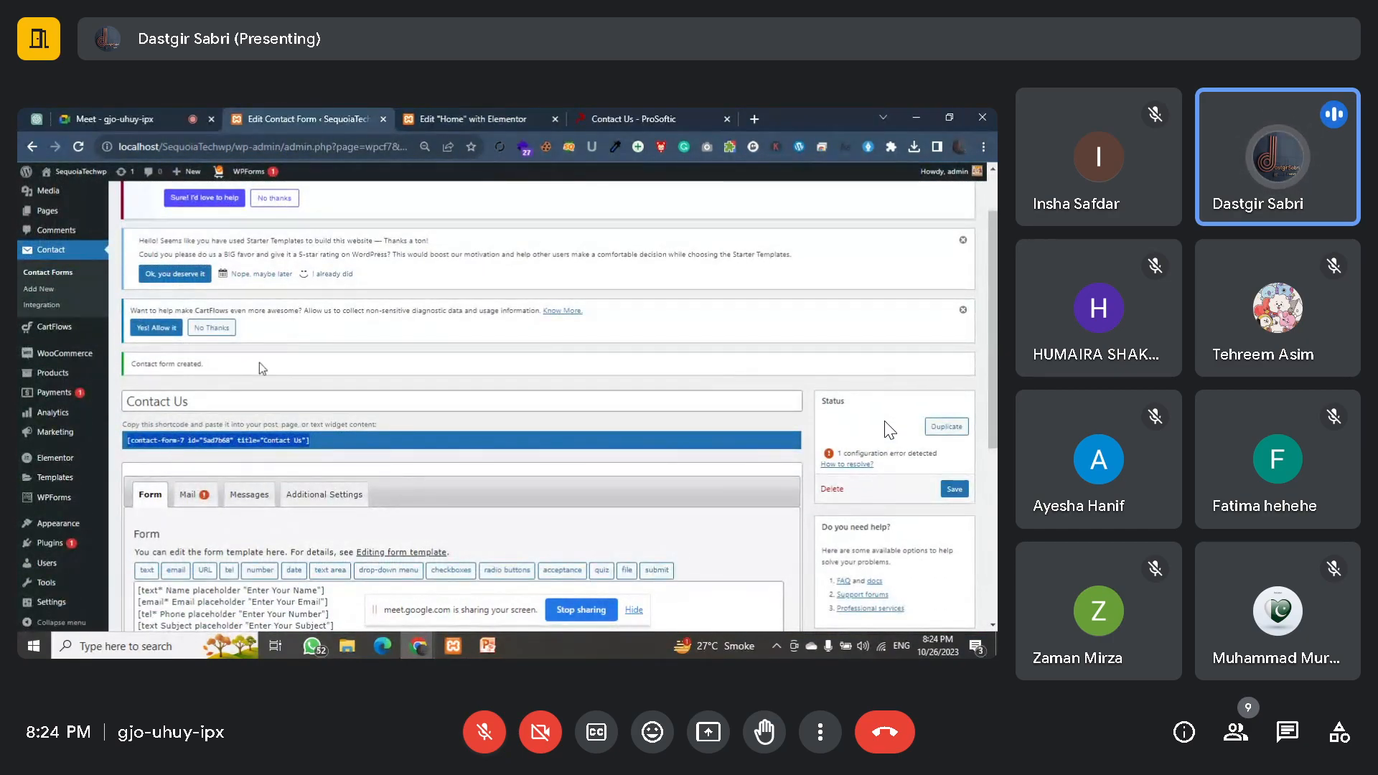
click(467, 118)
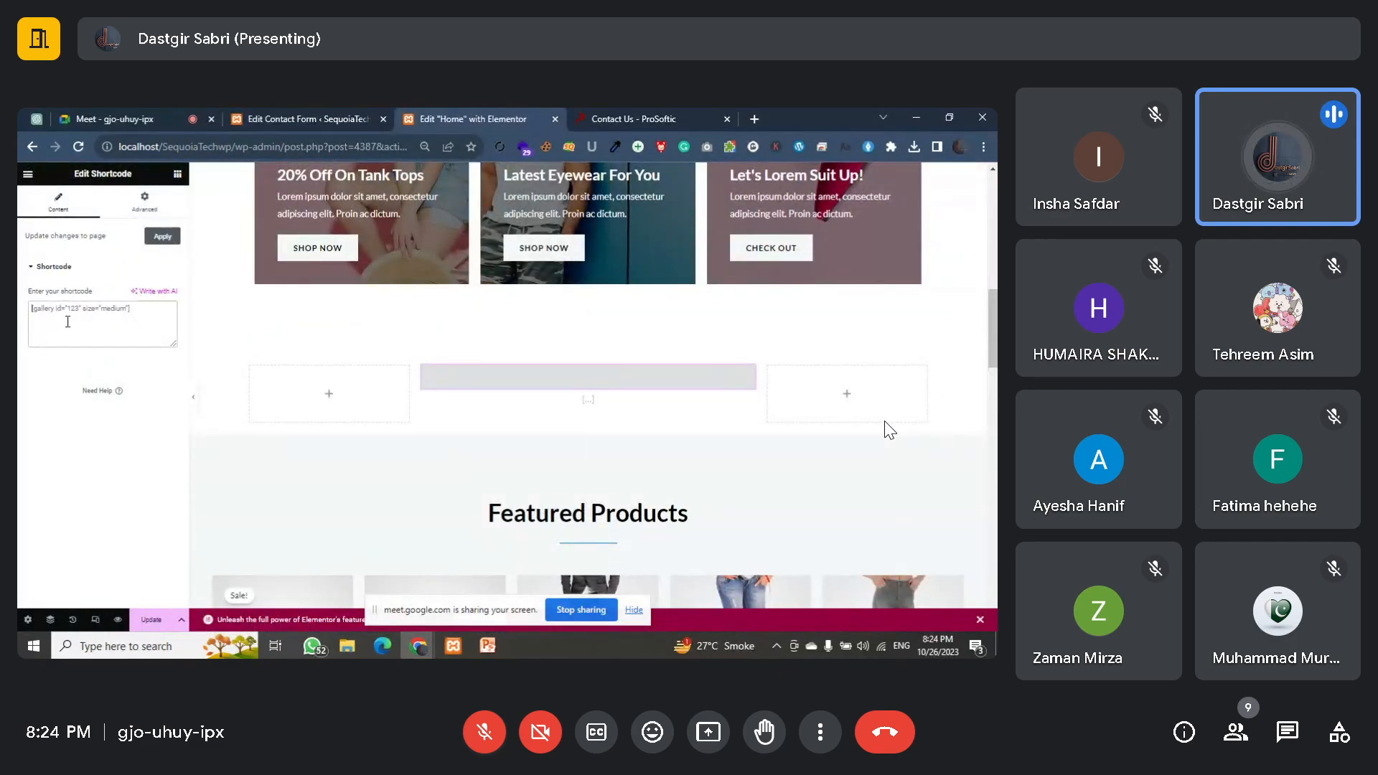
click(67, 323)
key(ctrl+v)
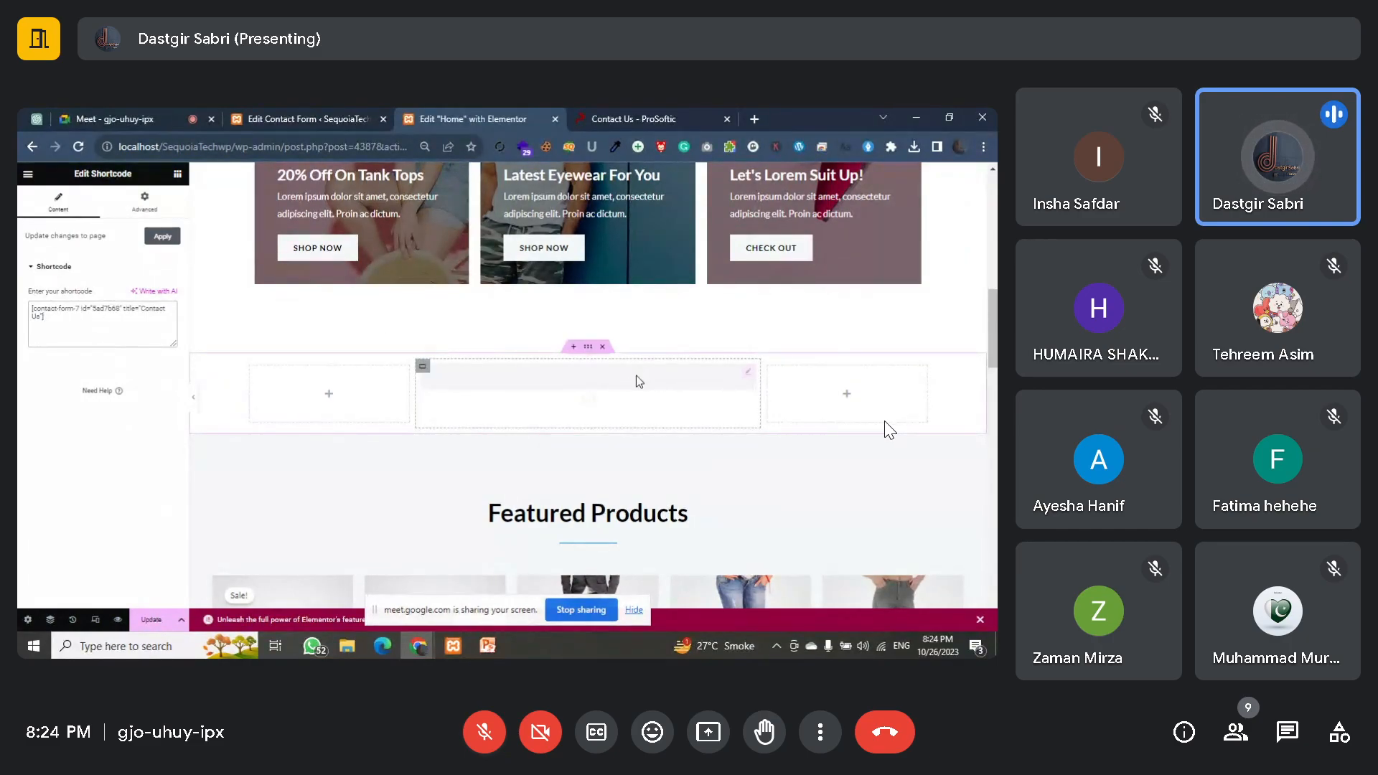
scroll(638, 376, down, 5)
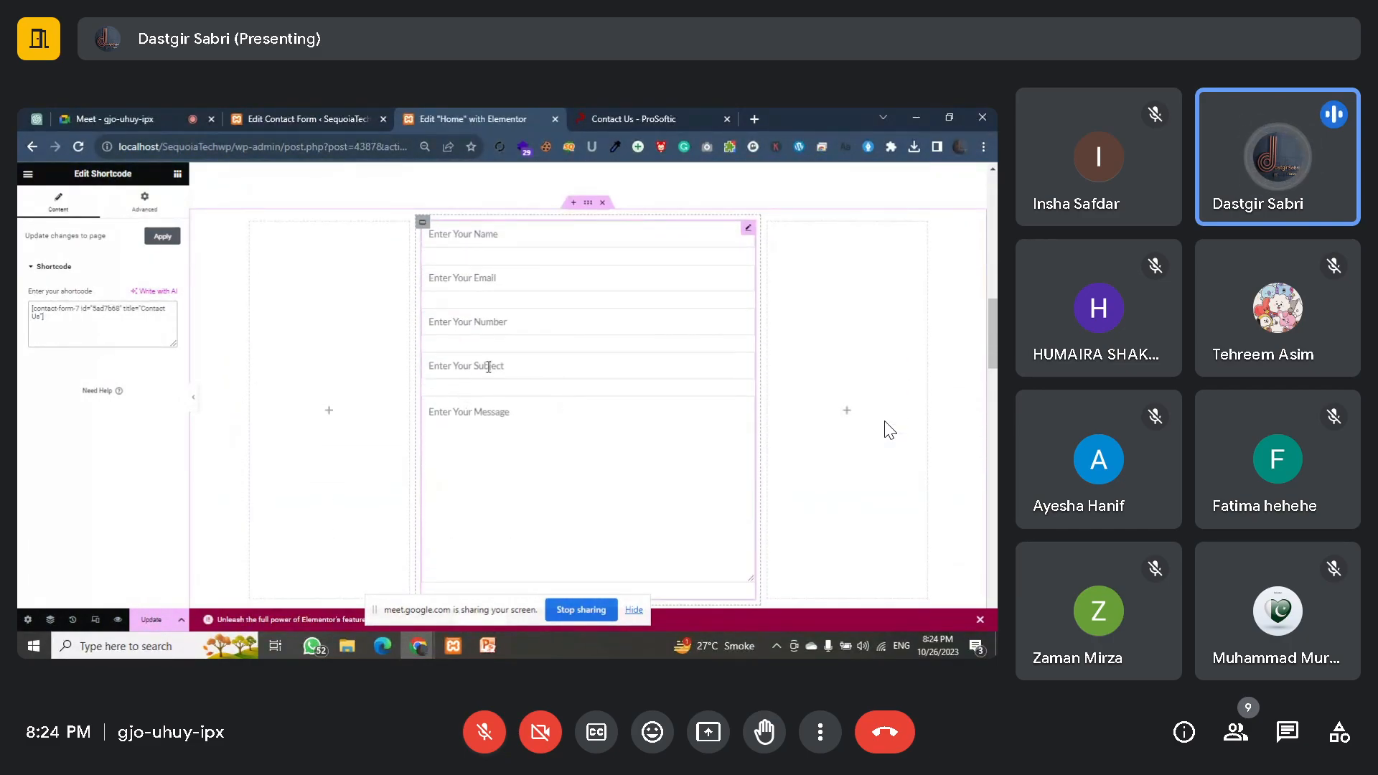
scroll(572, 384, up, 3)
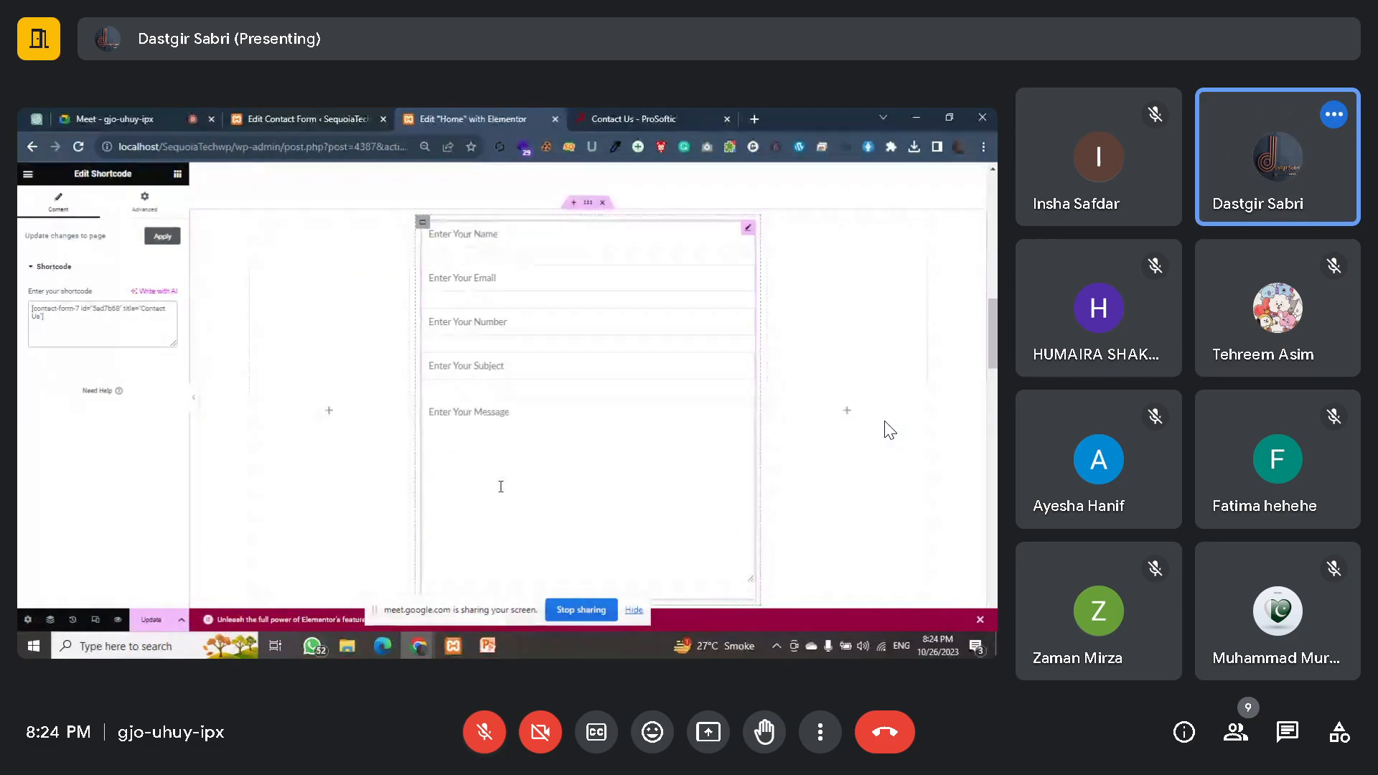
scroll(529, 397, up, 1)
scroll(531, 391, down, 3)
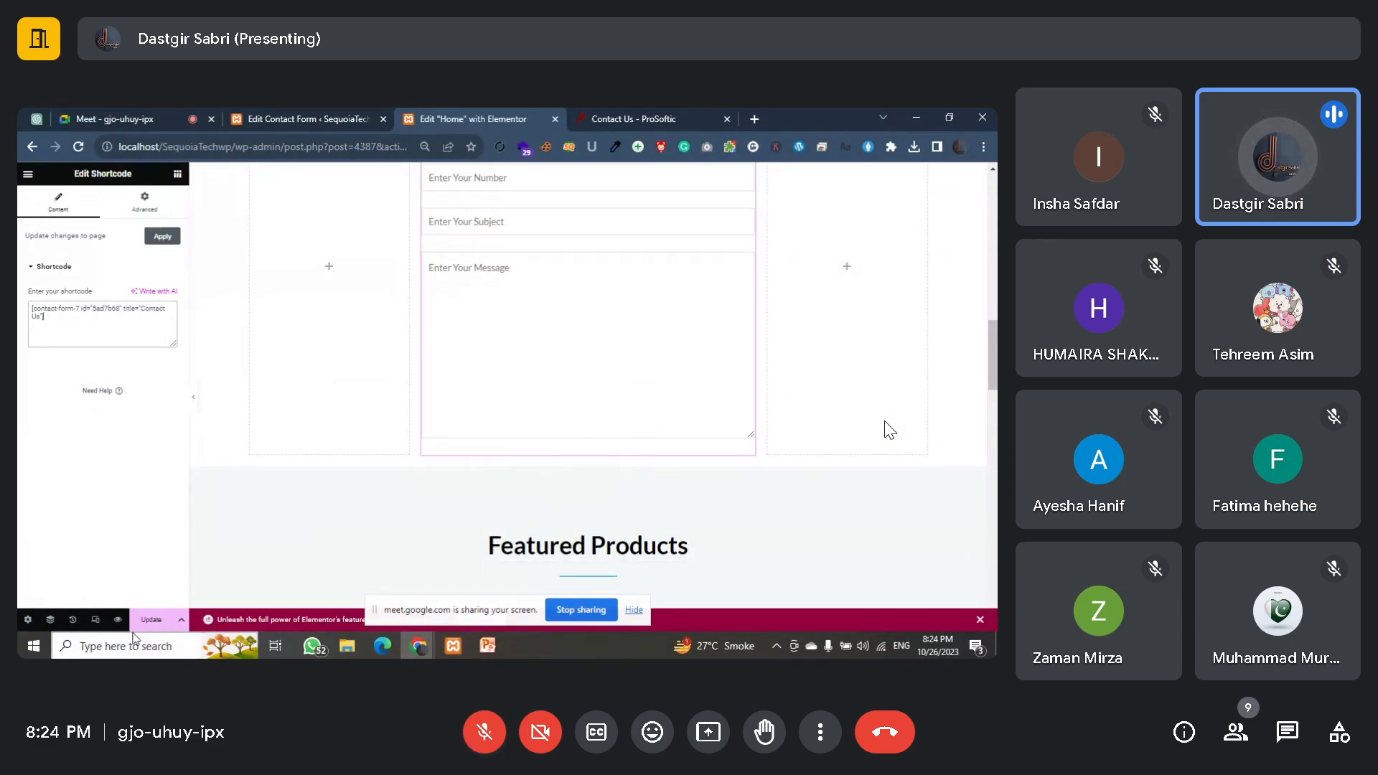
Step: Insert a submit button tag labelled "Send Us" below the message field in the Contact Us form template
click(288, 121)
scroll(314, 367, down, 5)
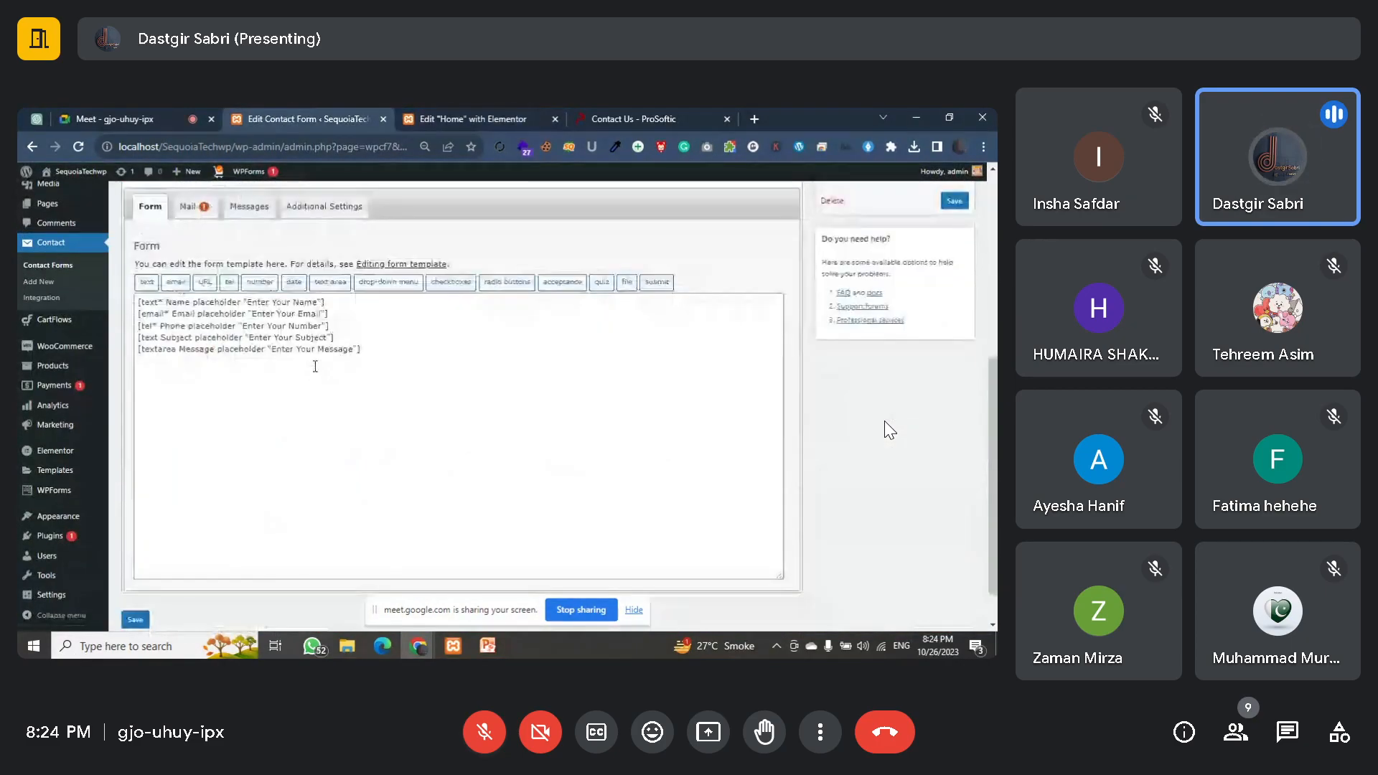
scroll(316, 373, up, 1)
click(409, 420)
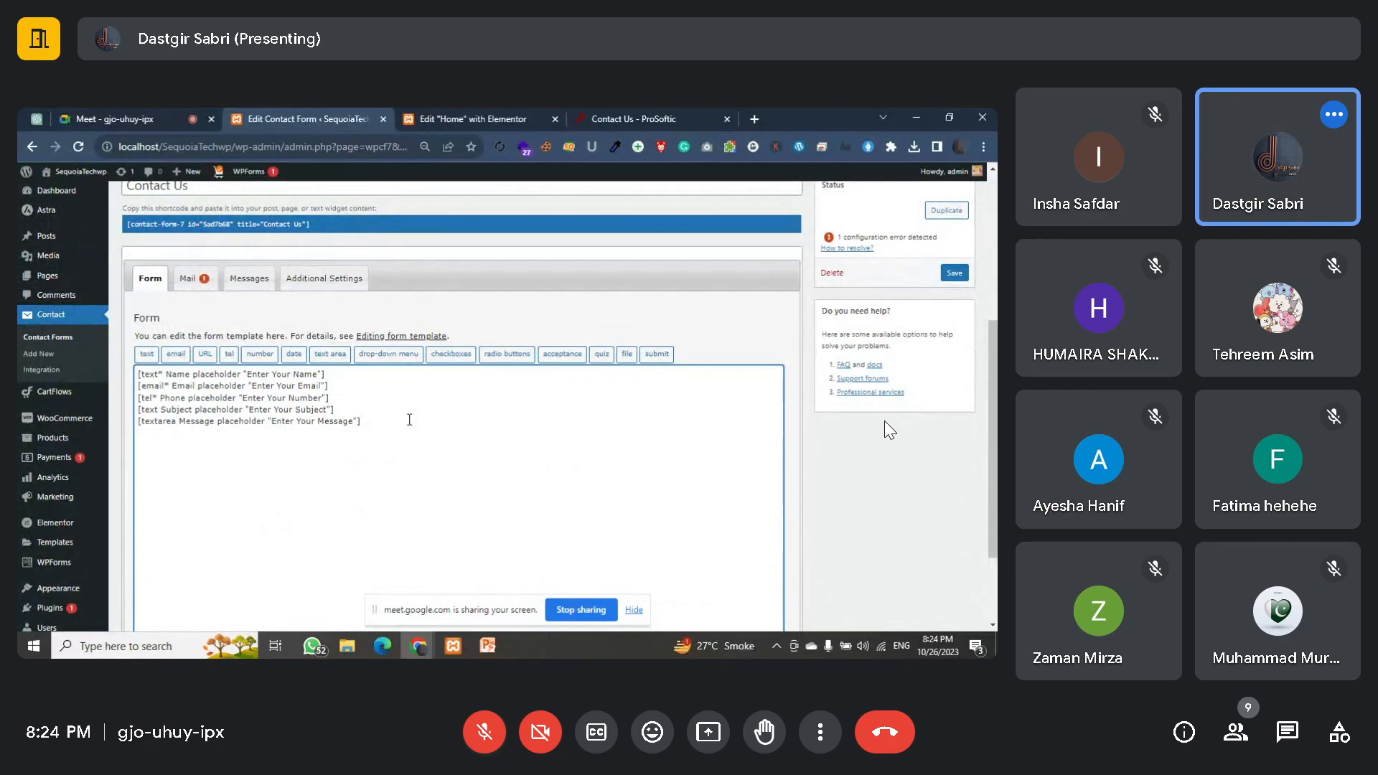
click(425, 146)
click(448, 175)
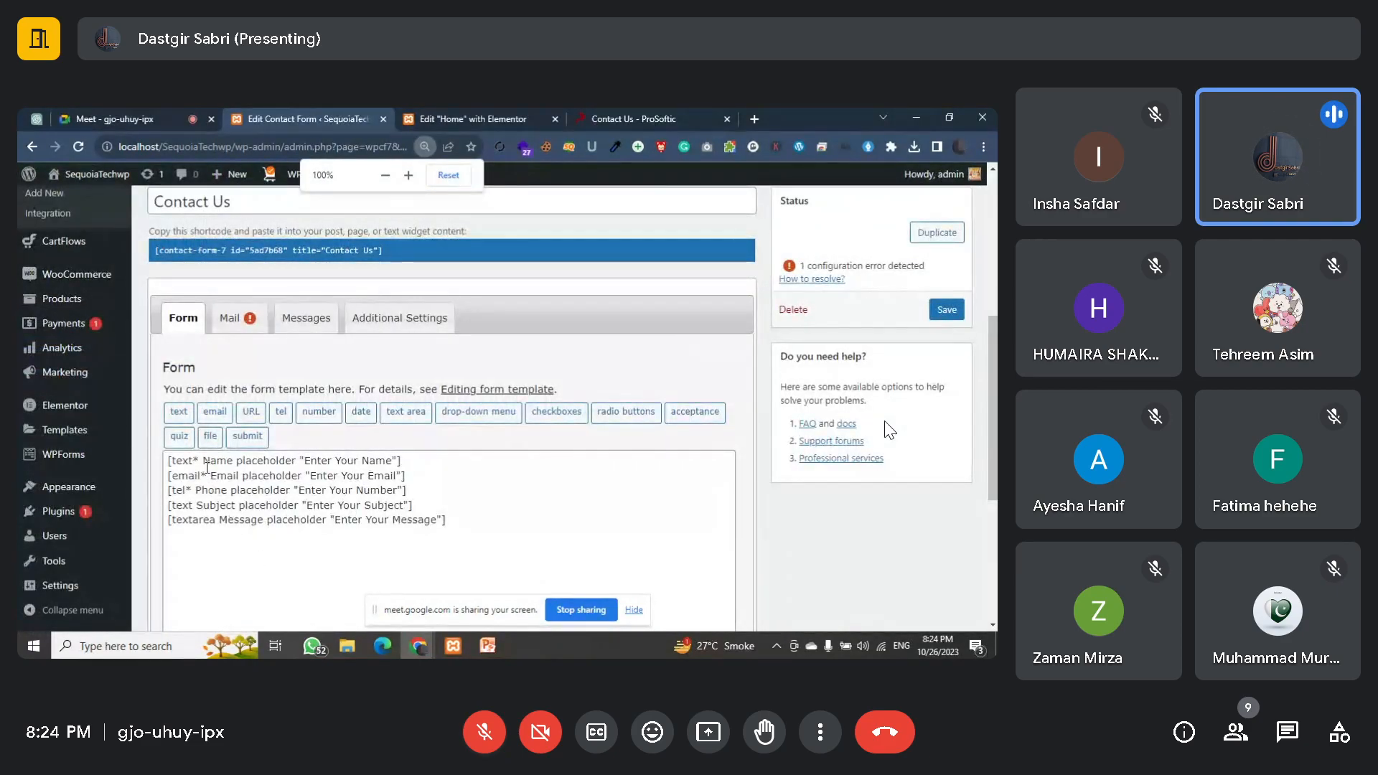
click(248, 440)
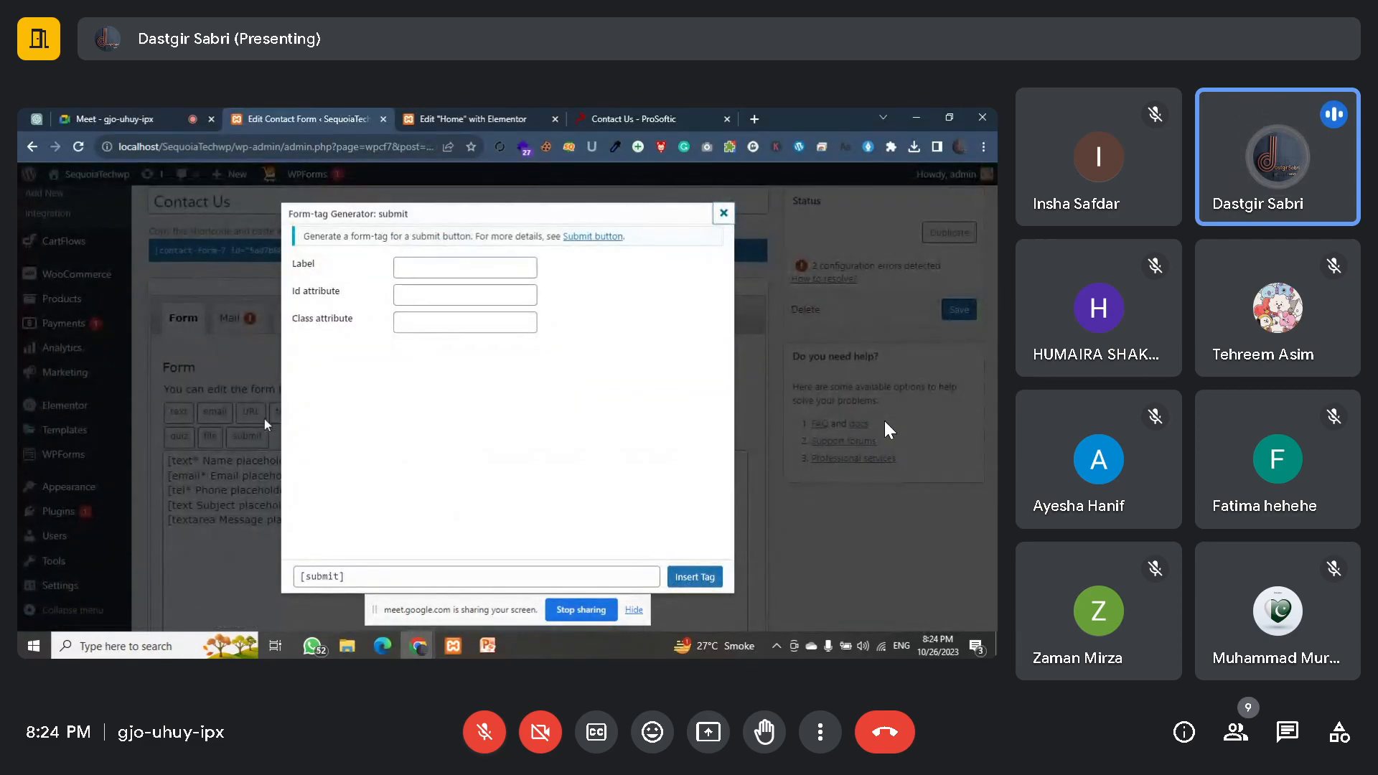
click(413, 276)
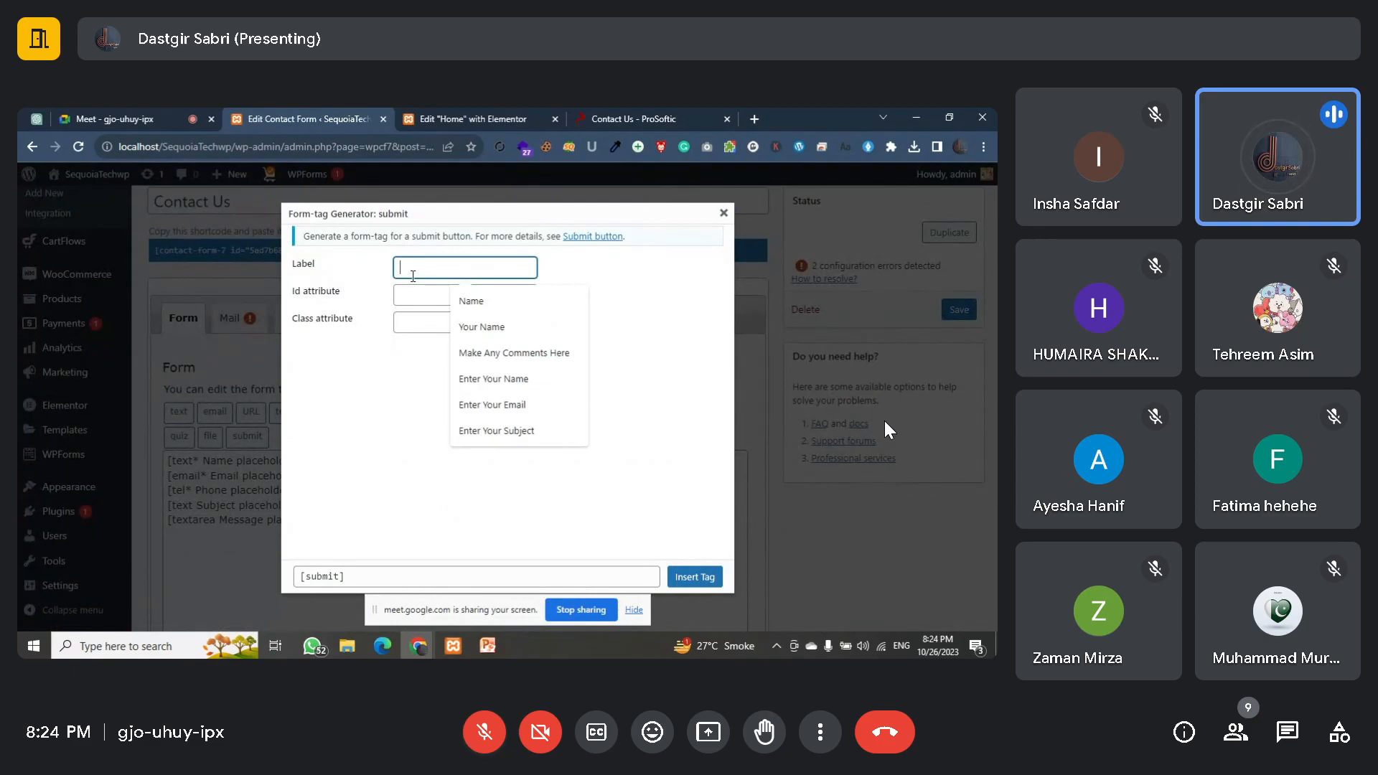
text(Co)
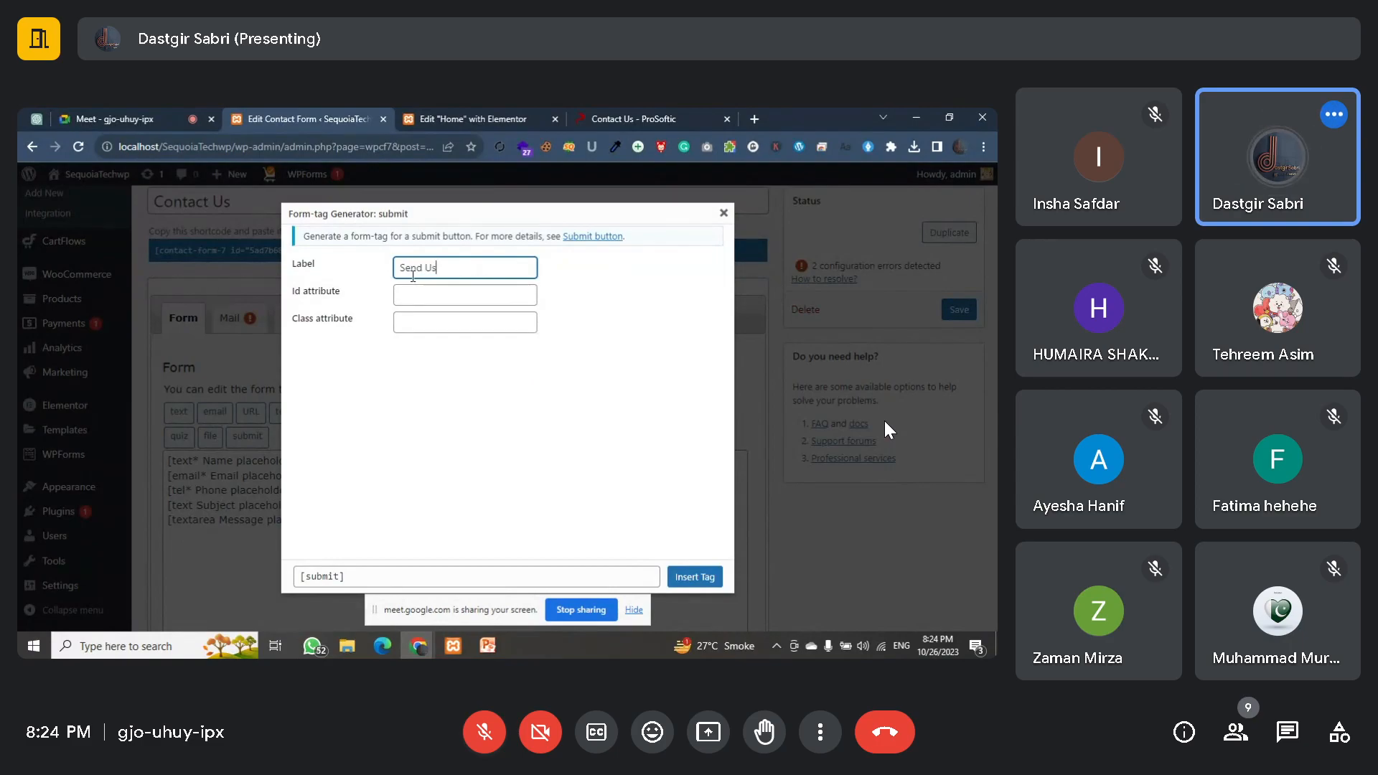
click(689, 579)
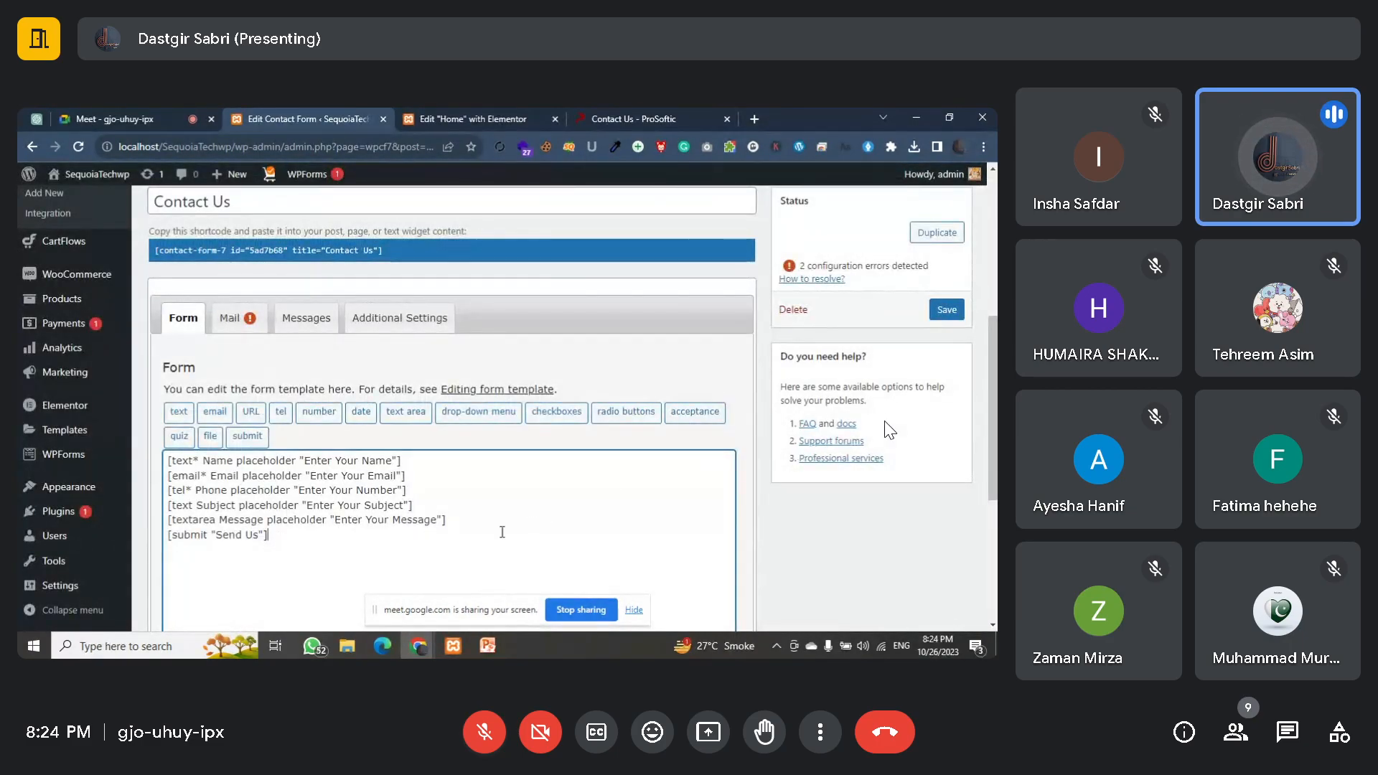
Step: Save the Contact Us form with its submit button and update the Home page in Elementor
click(949, 316)
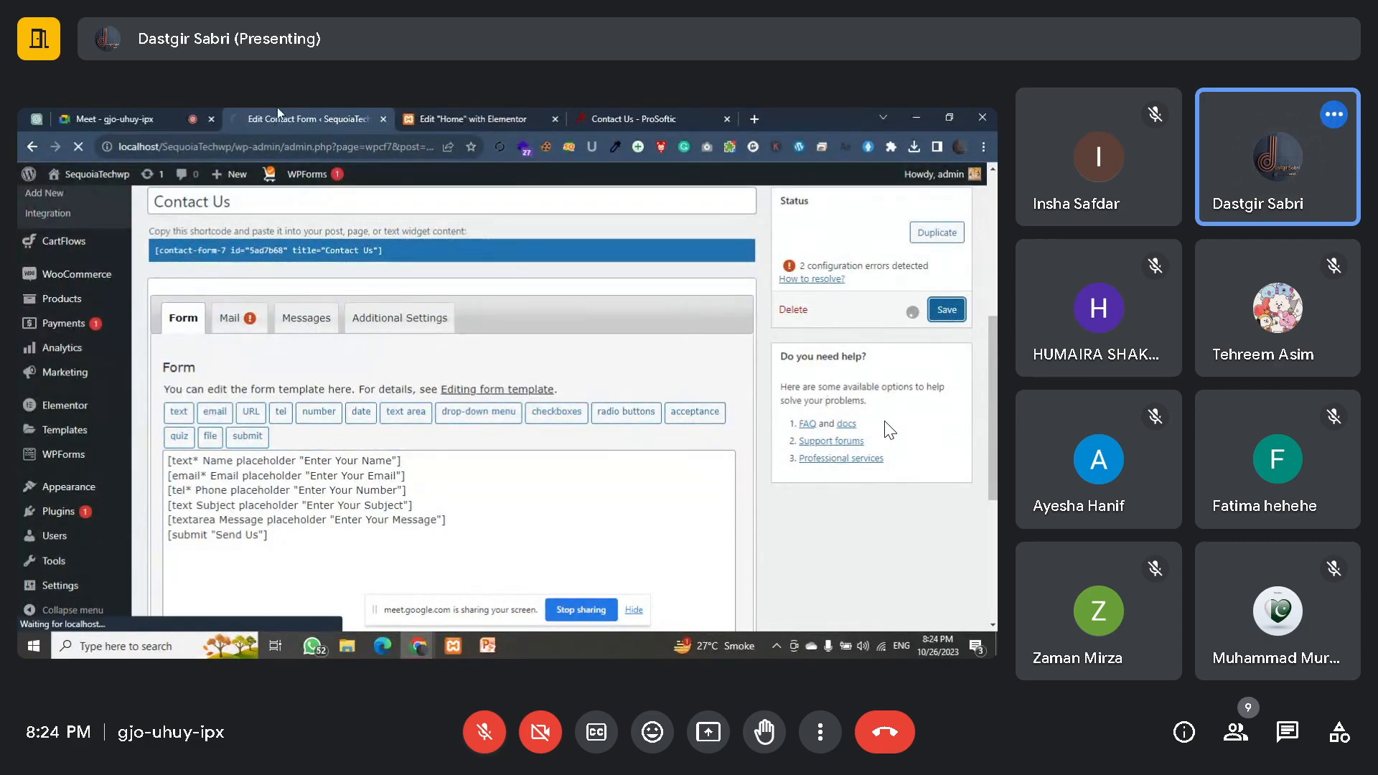
click(461, 117)
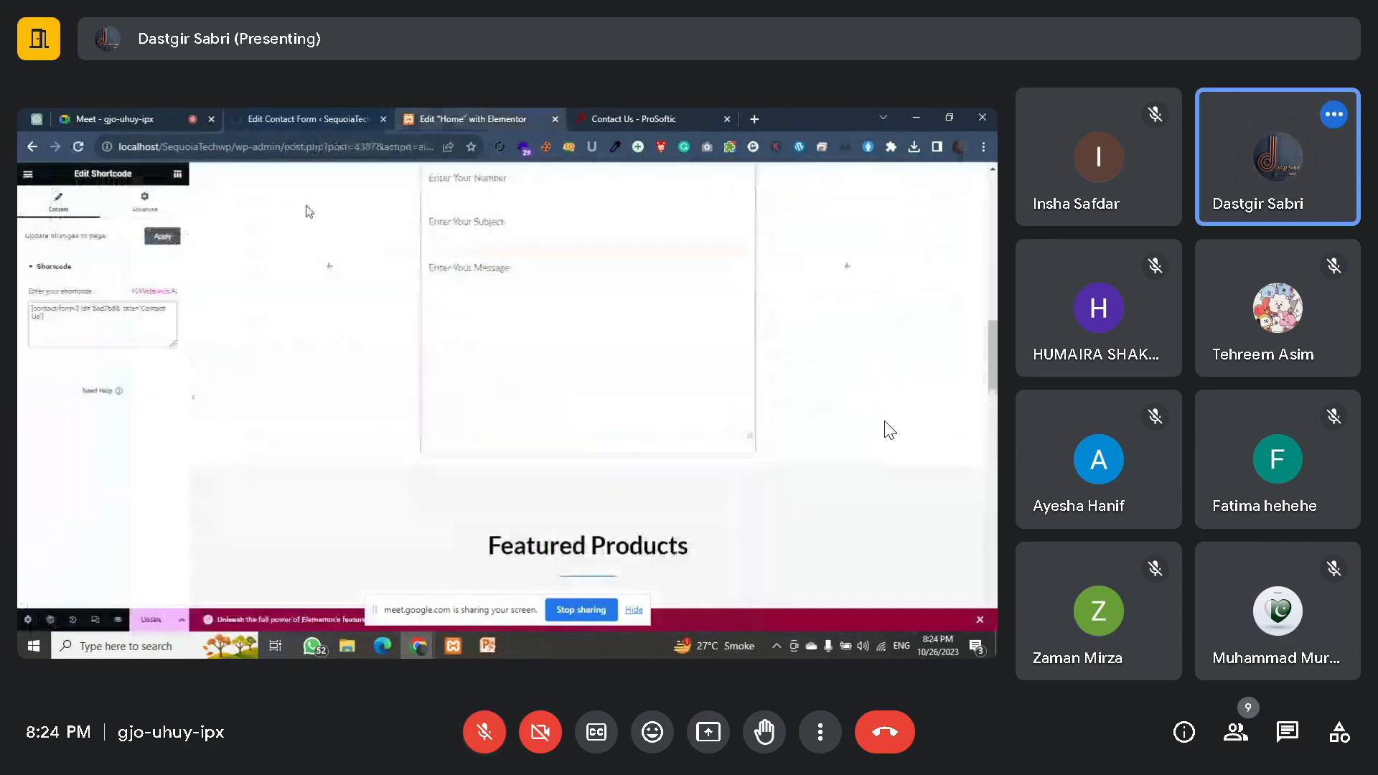
click(174, 619)
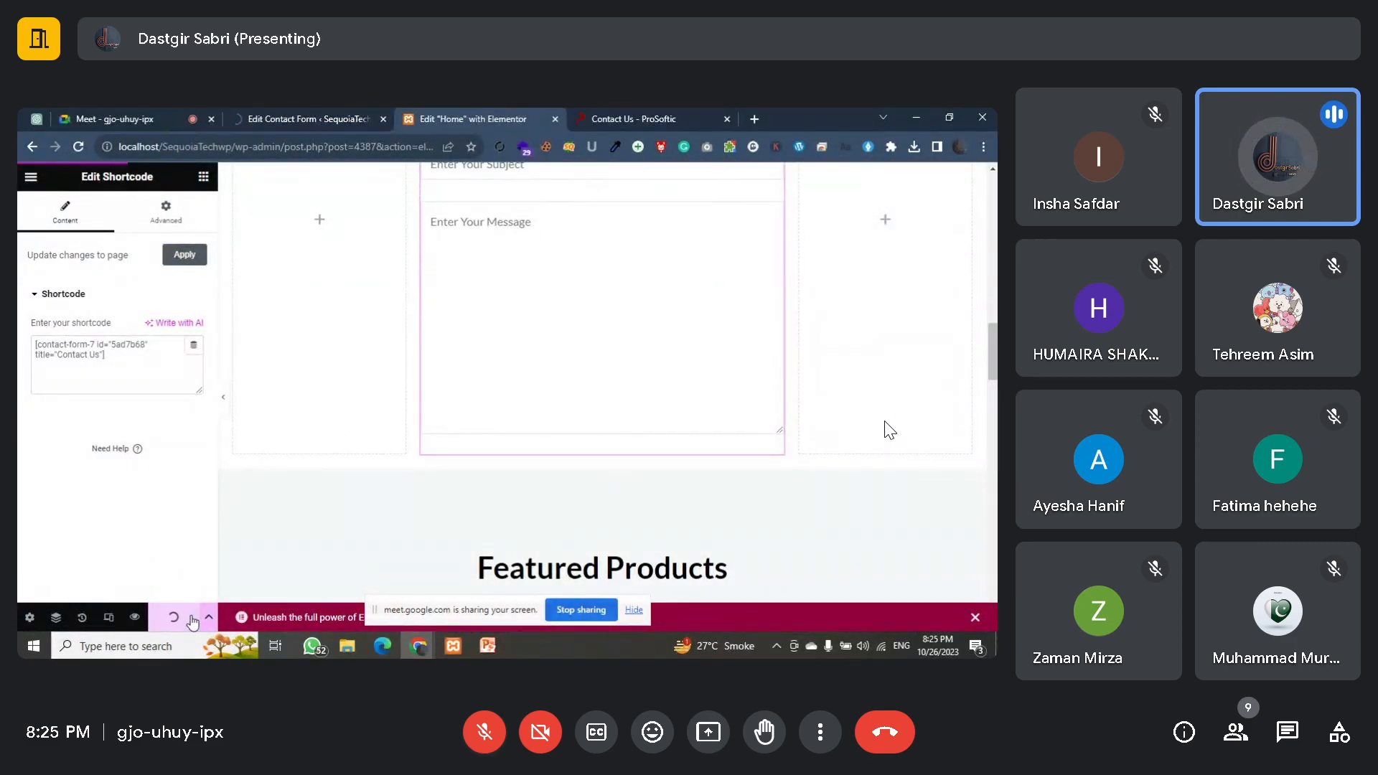
click(330, 109)
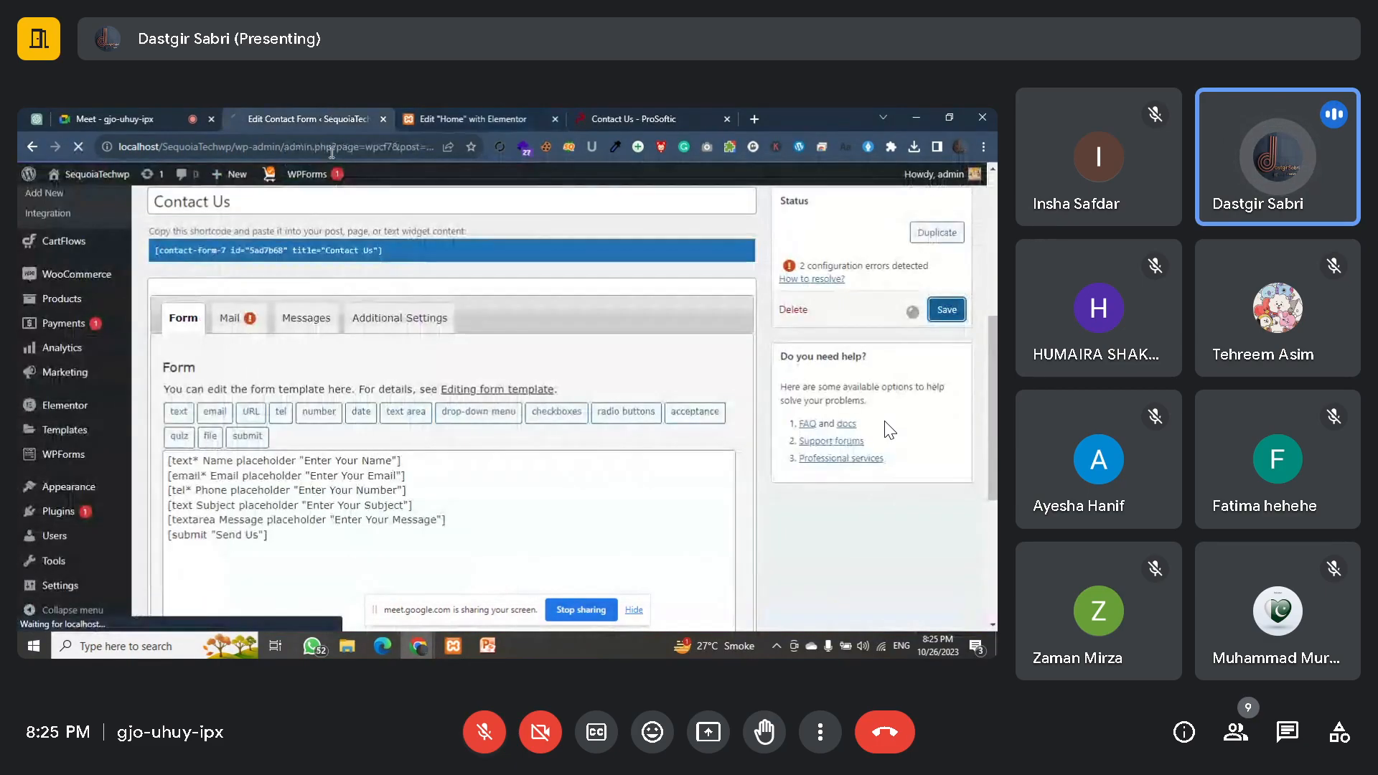
scroll(192, 342, up, 1)
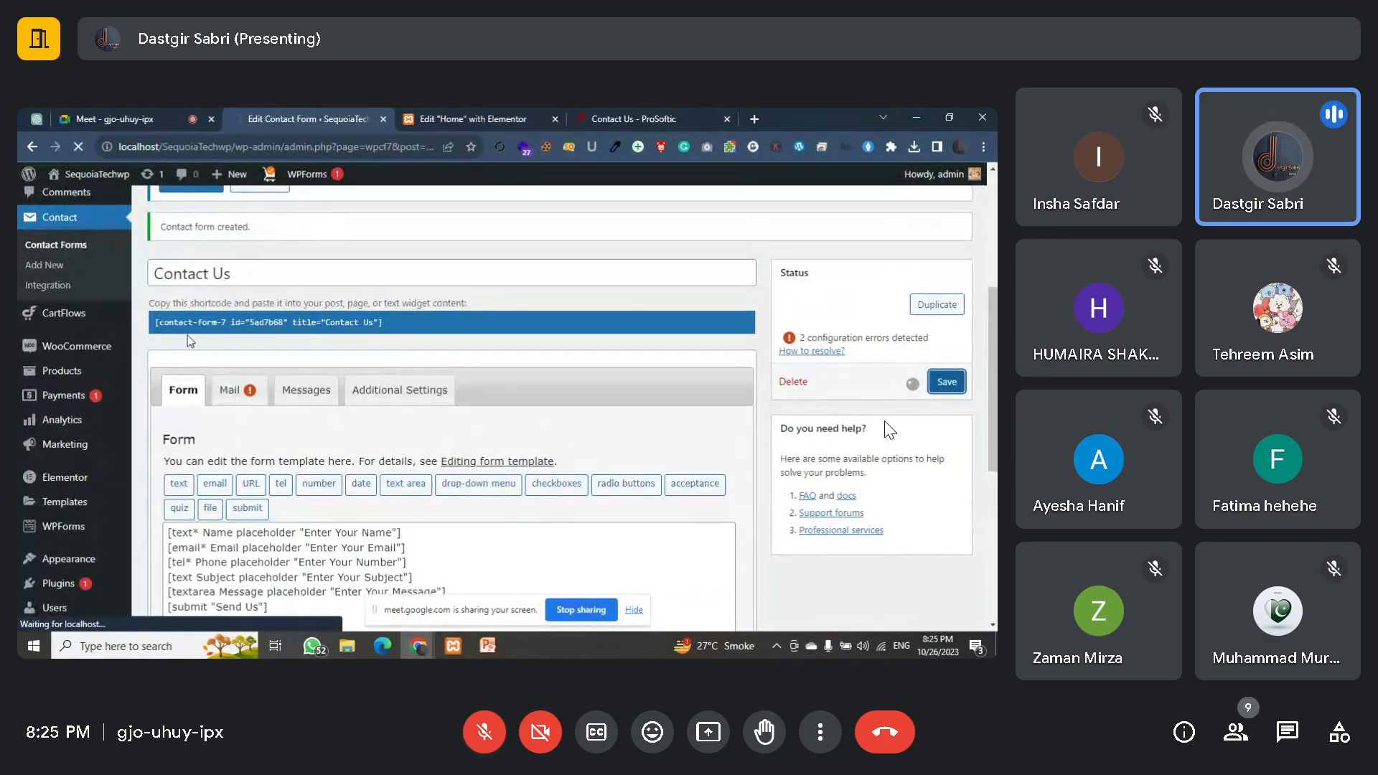
drag(237, 277, 99, 287)
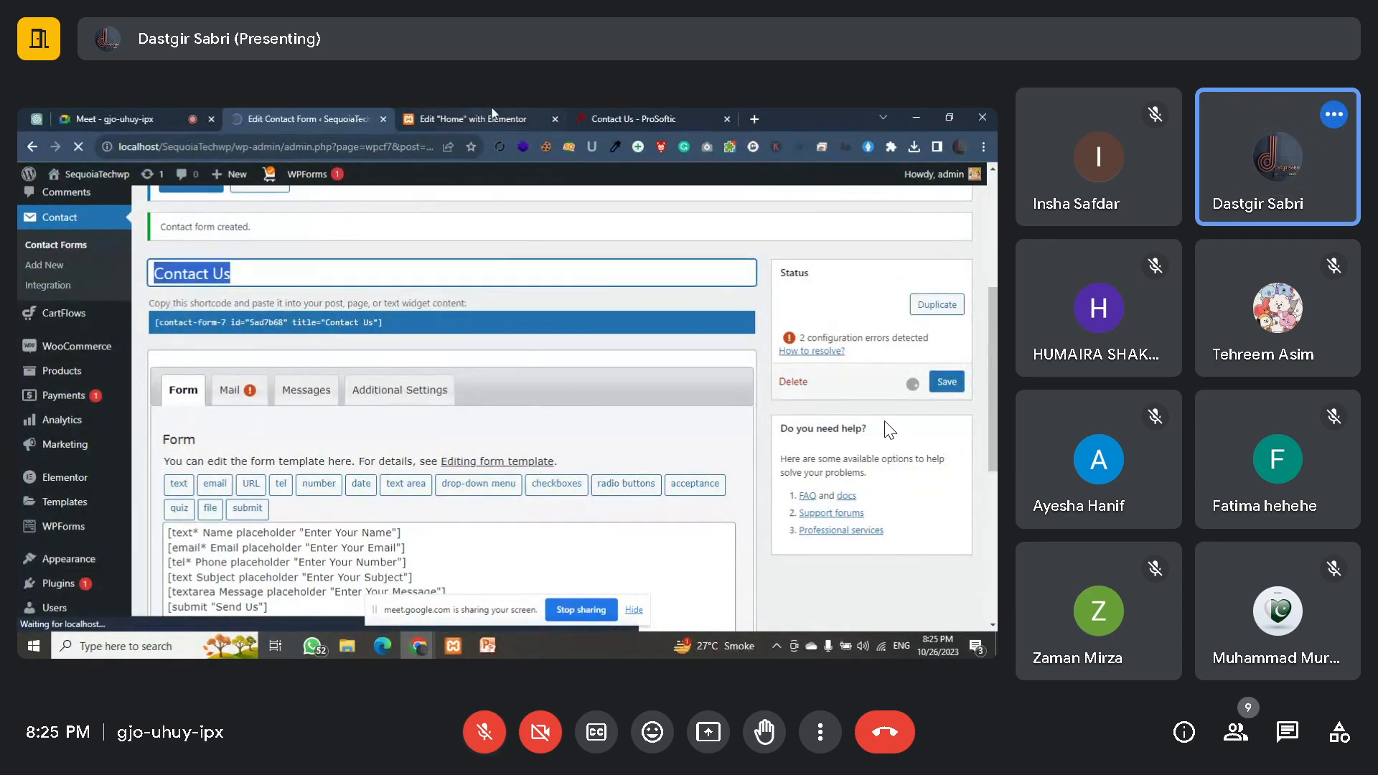
Step: Reload the Home page in the Elementor editor to refresh the embedded contact form
click(516, 115)
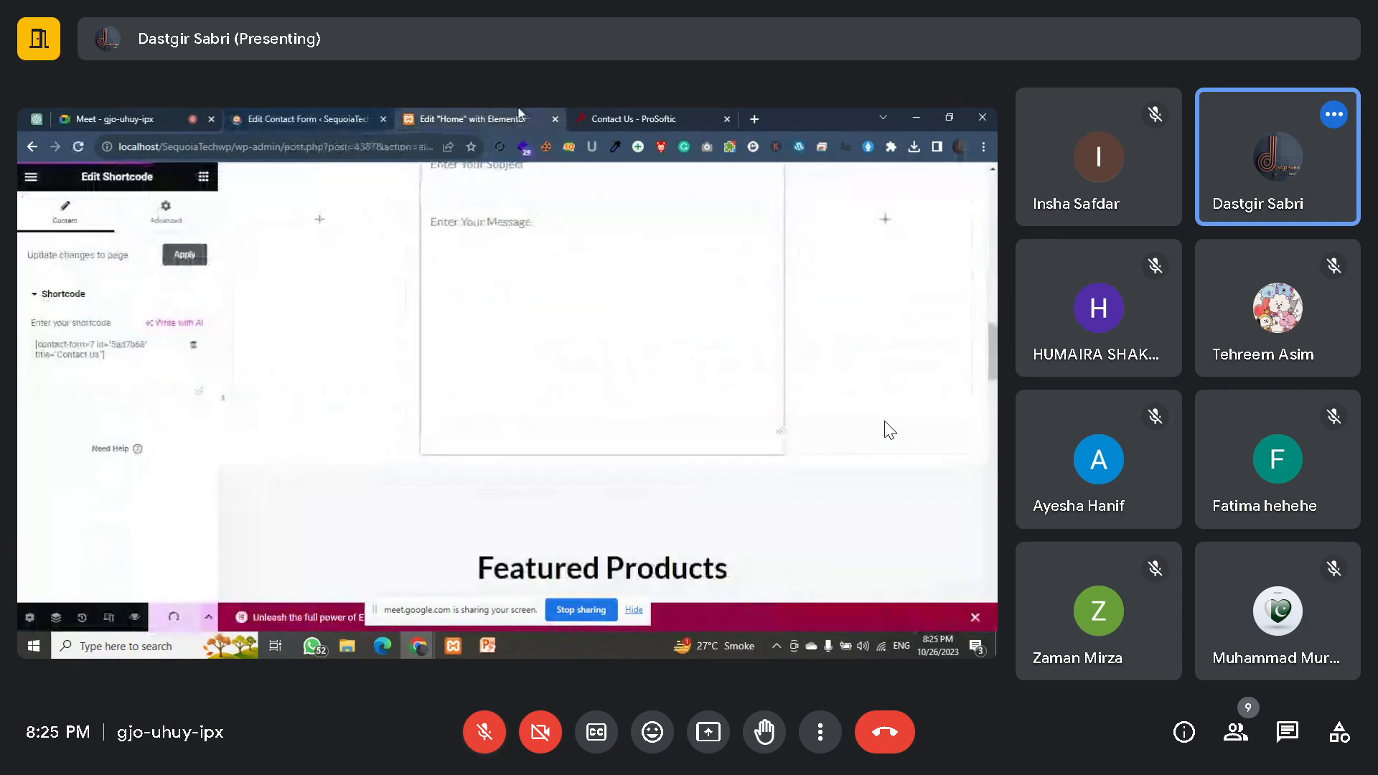
click(79, 147)
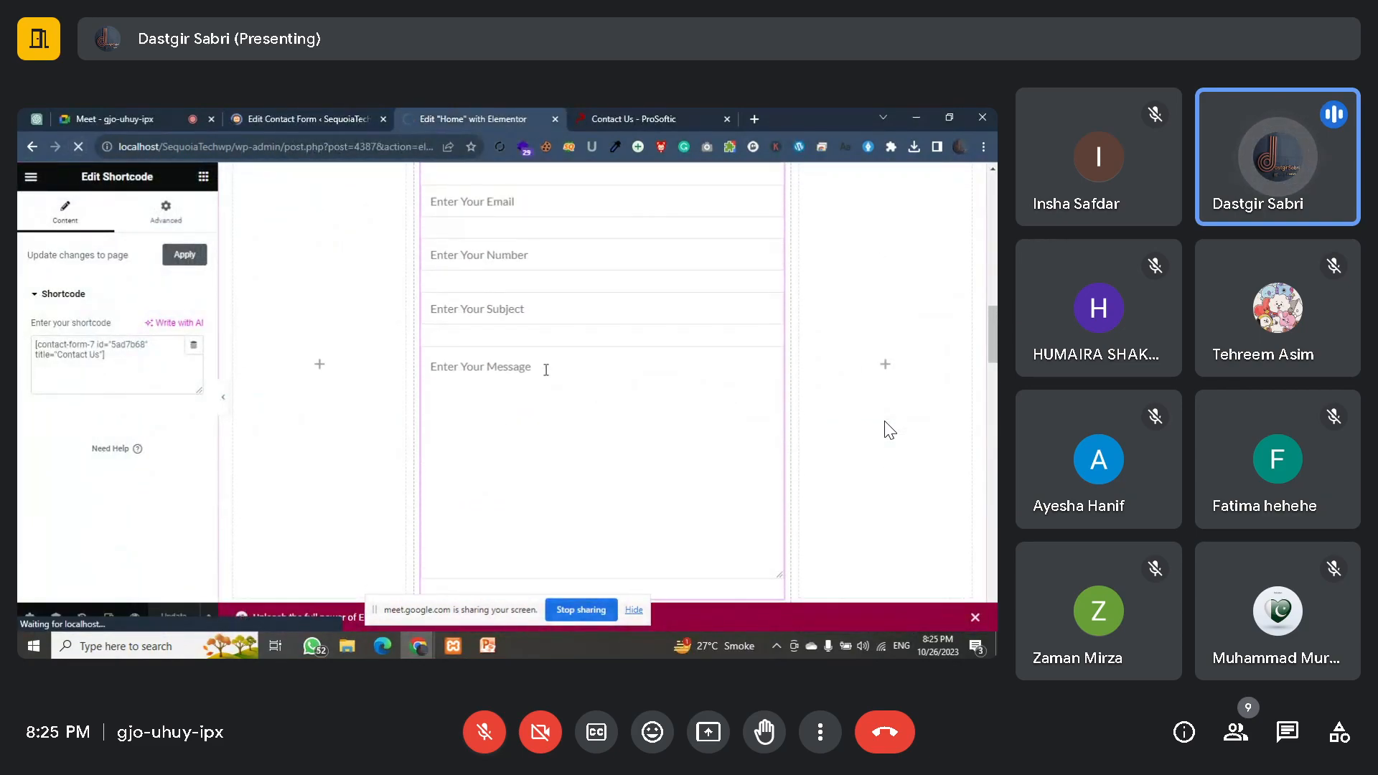
scroll(548, 360, down, 5)
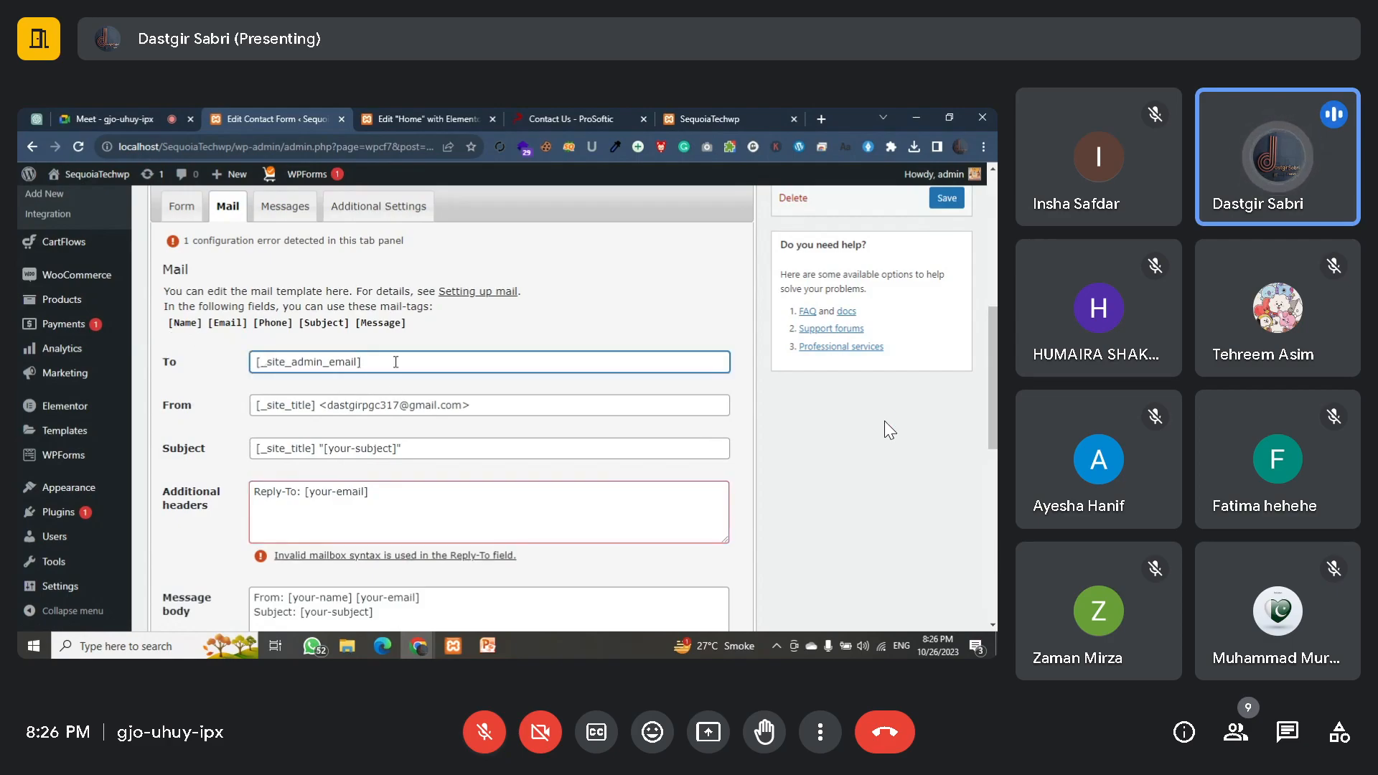
Step: Replace the form mail's To recipient with the e-mail address copied from the From field
key(ctrl+a)
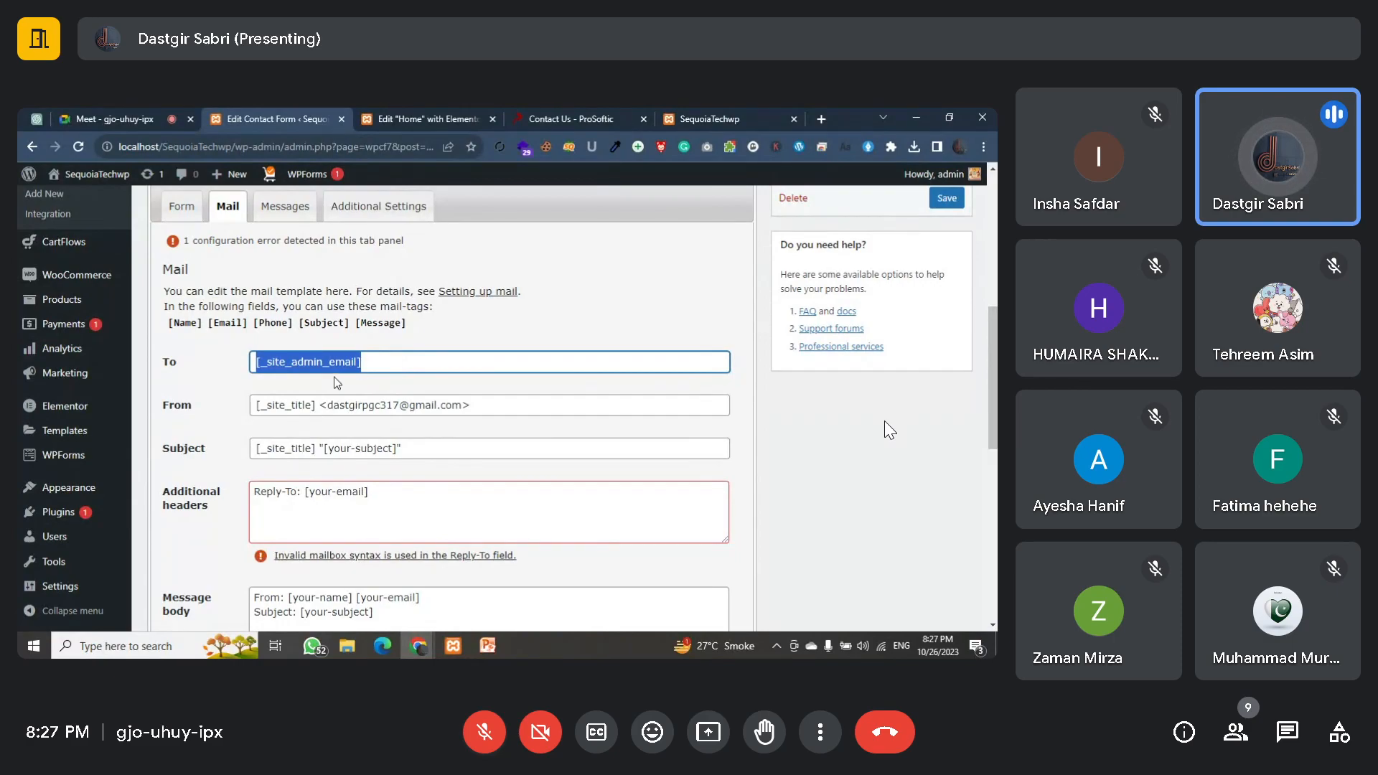
drag(327, 403, 462, 404)
key(ctrl+c)
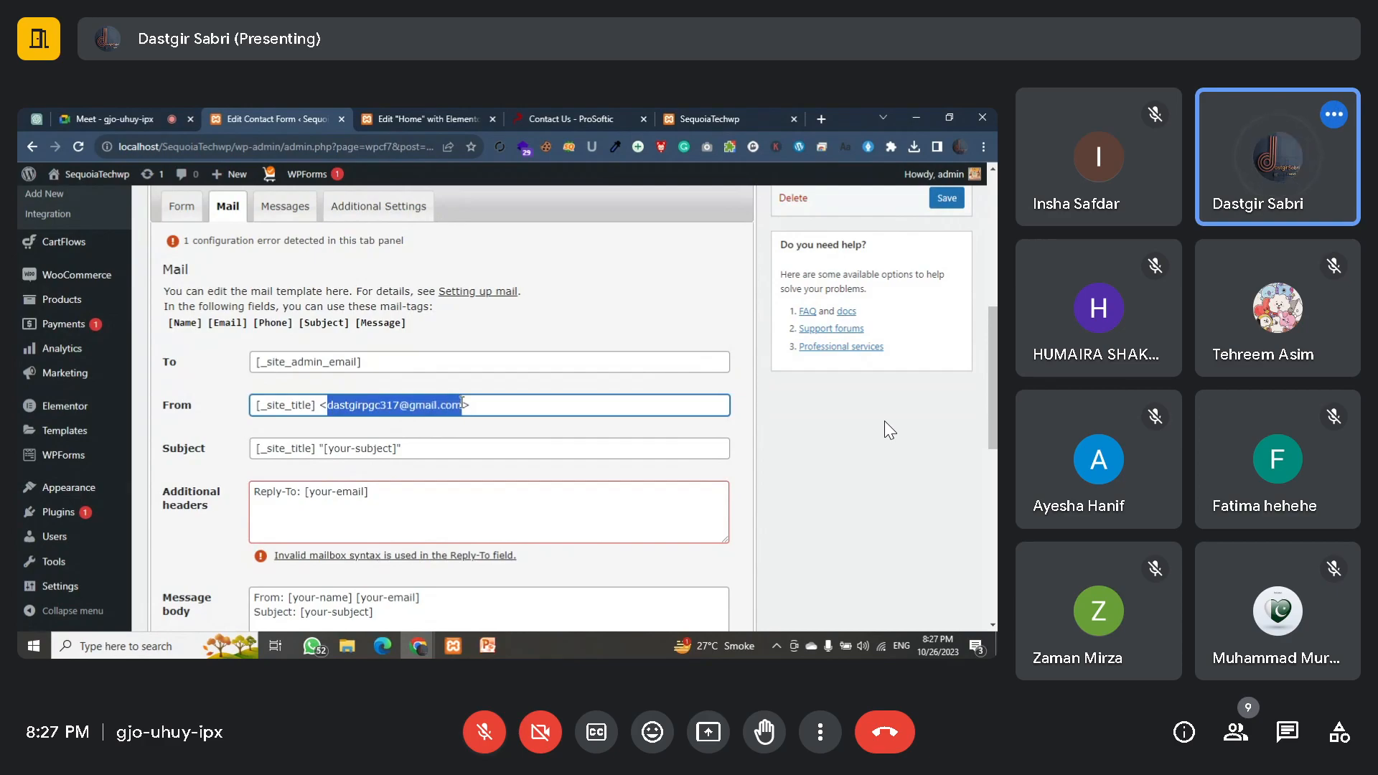
click(436, 365)
key(ctrl+a)
key(ctrl+v)
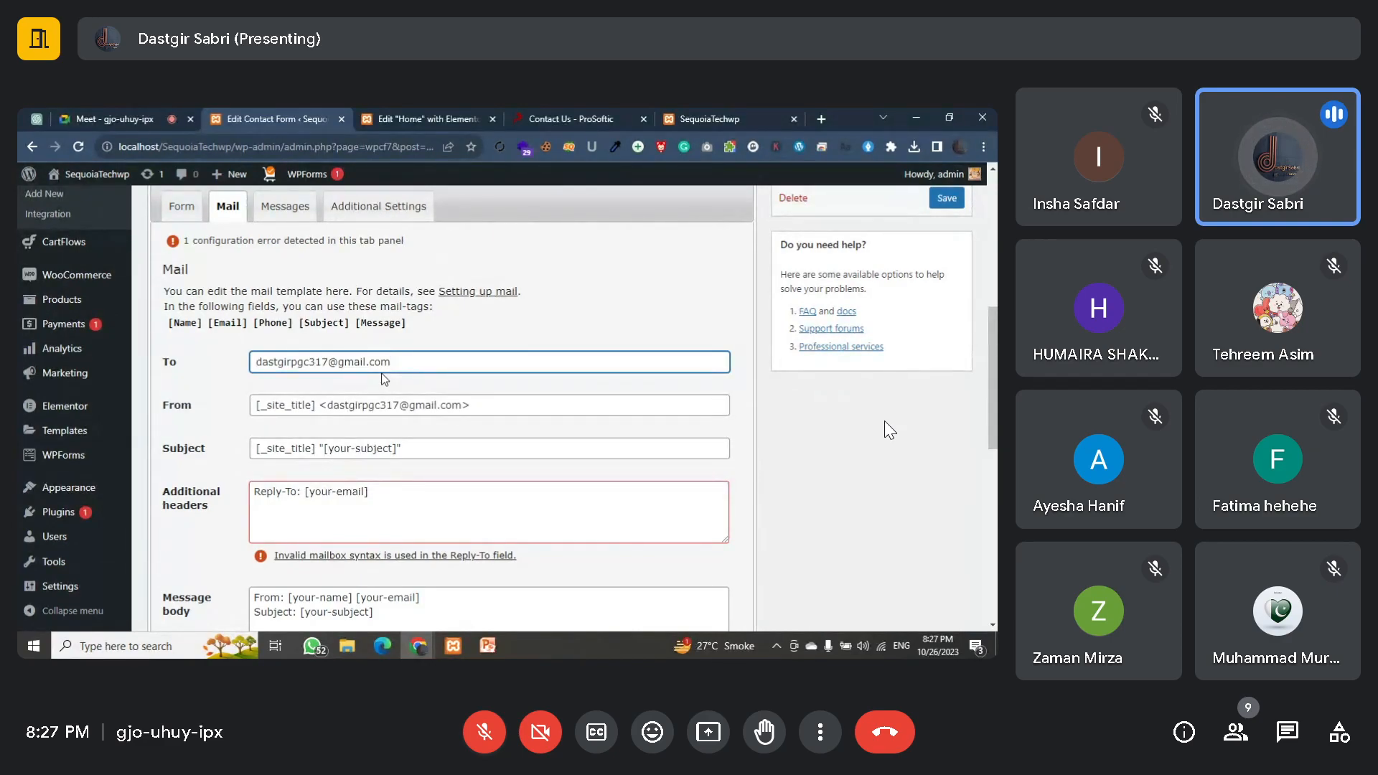
Step: Replace the [your-subject] tag in the mail's Subject field with the form's [Subject] mail-tag
click(412, 447)
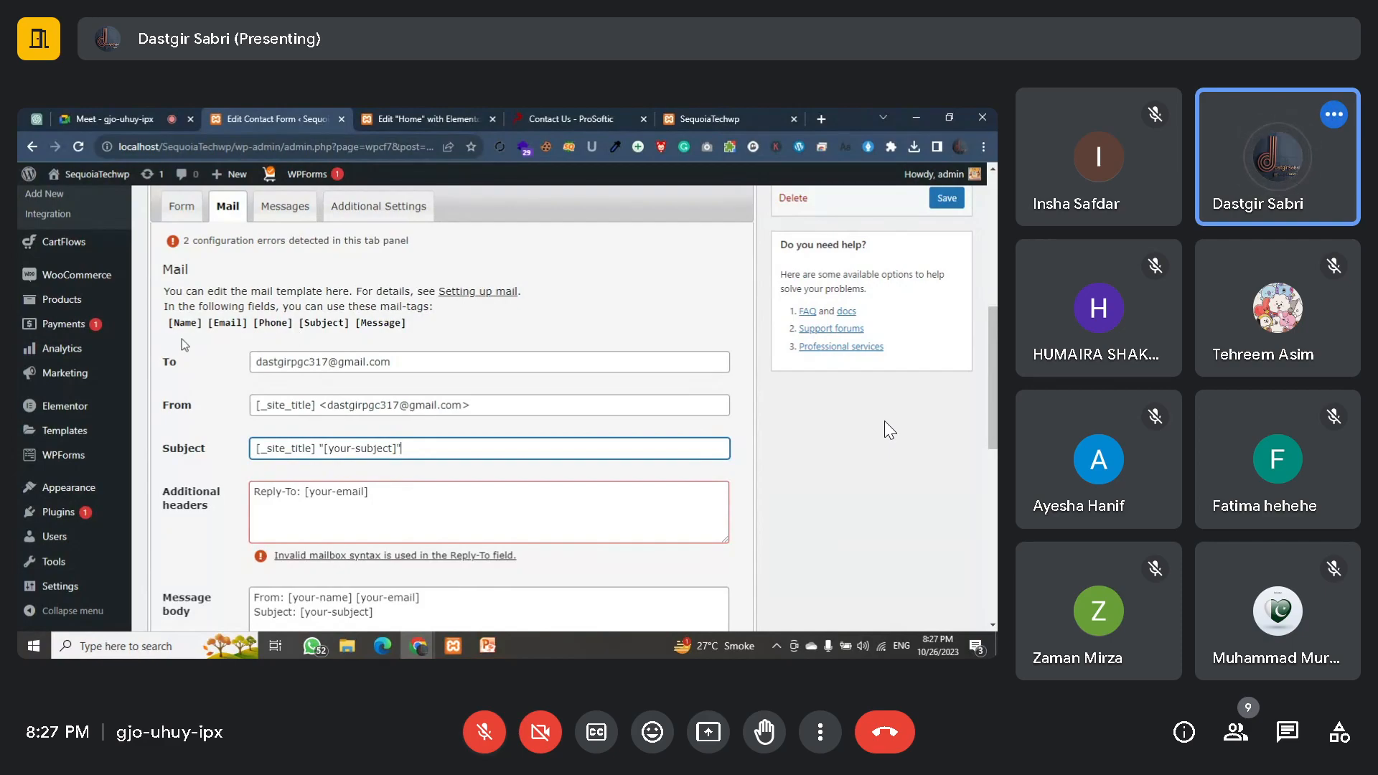
drag(167, 325, 408, 334)
click(441, 310)
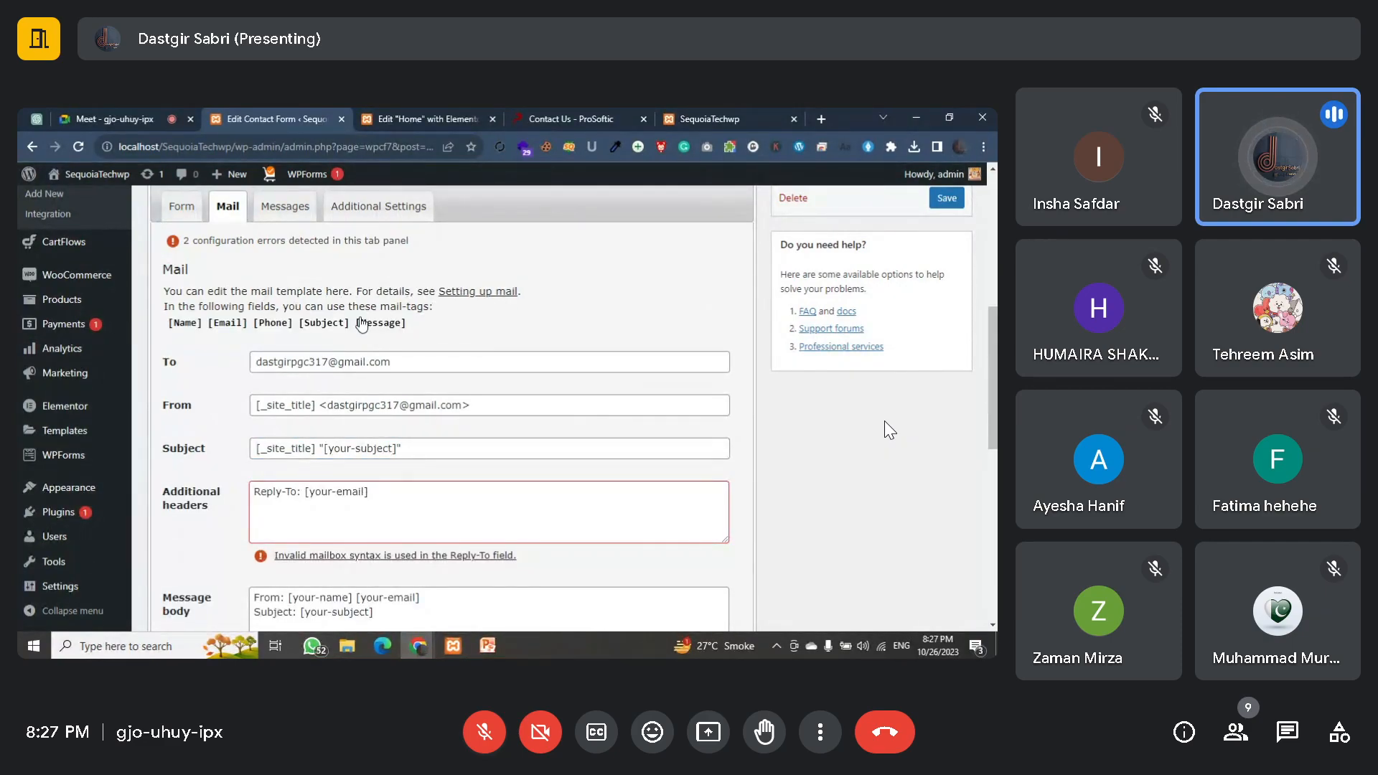
scroll(328, 458, down, 3)
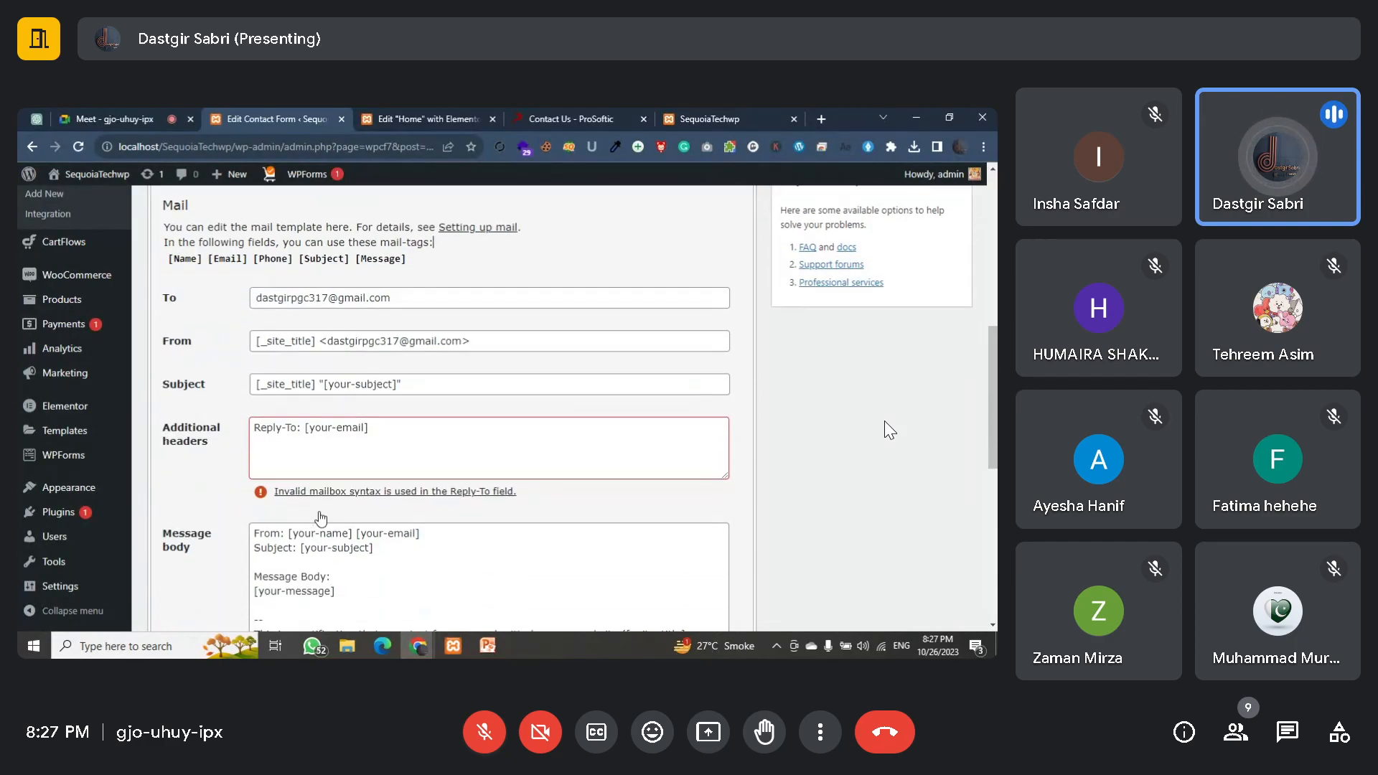
scroll(346, 424, up, 2)
scroll(346, 424, up, 2)
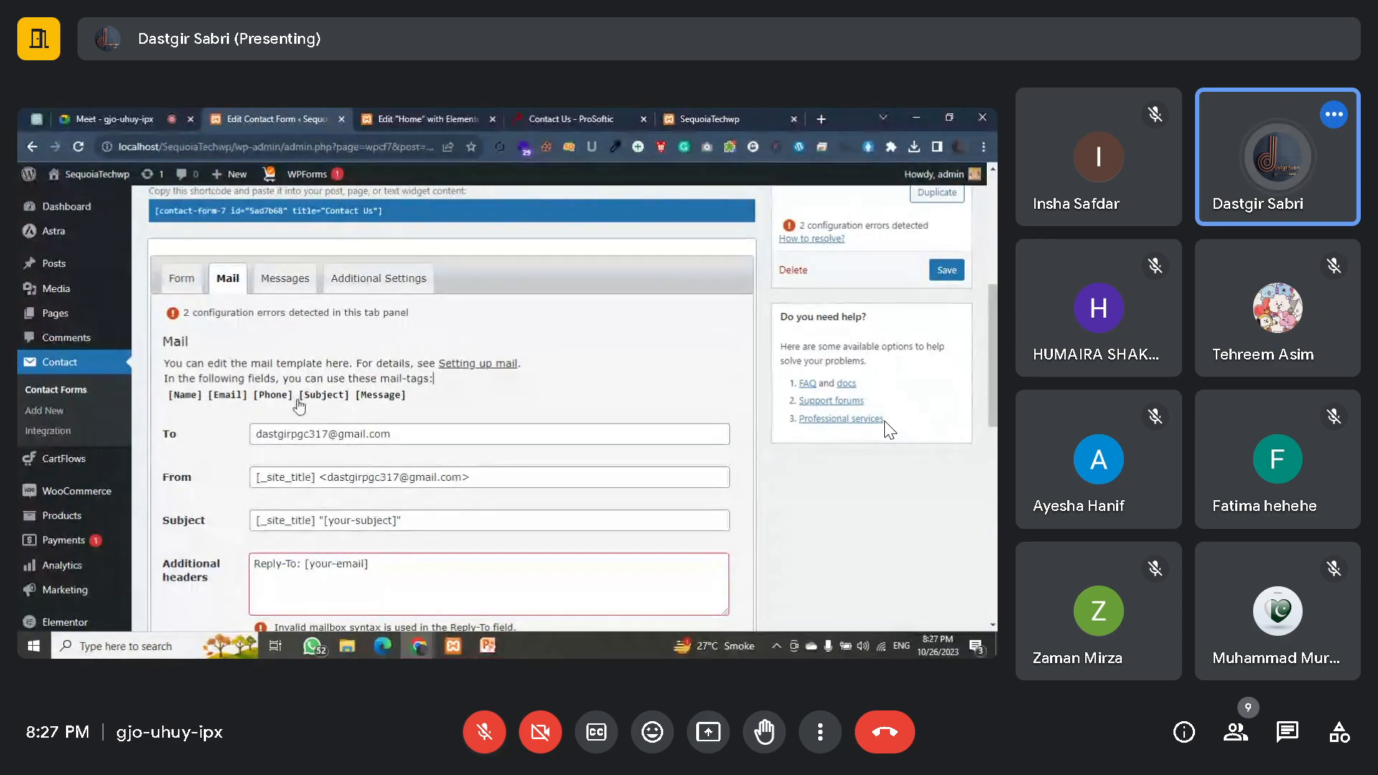
drag(299, 406, 352, 411)
key(ctrl+c)
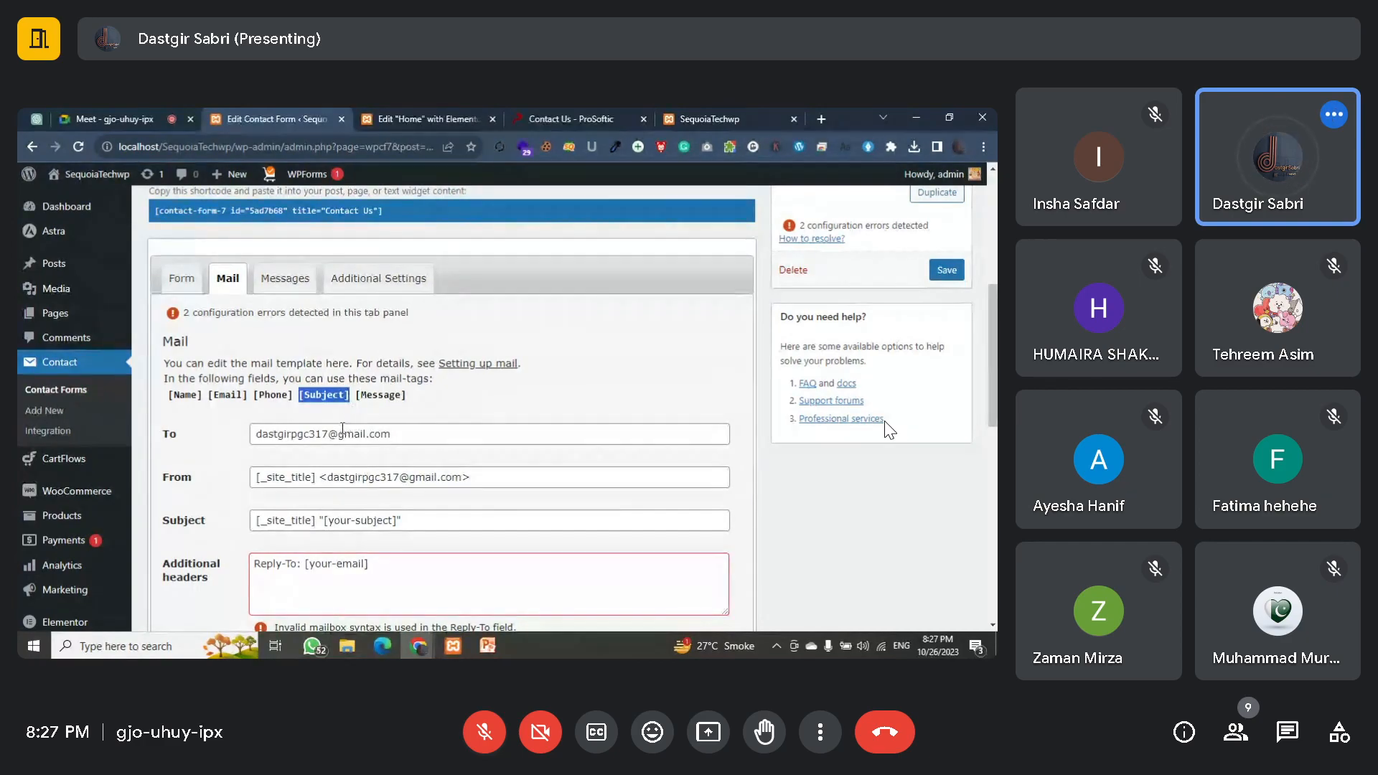
scroll(352, 413, down, 2)
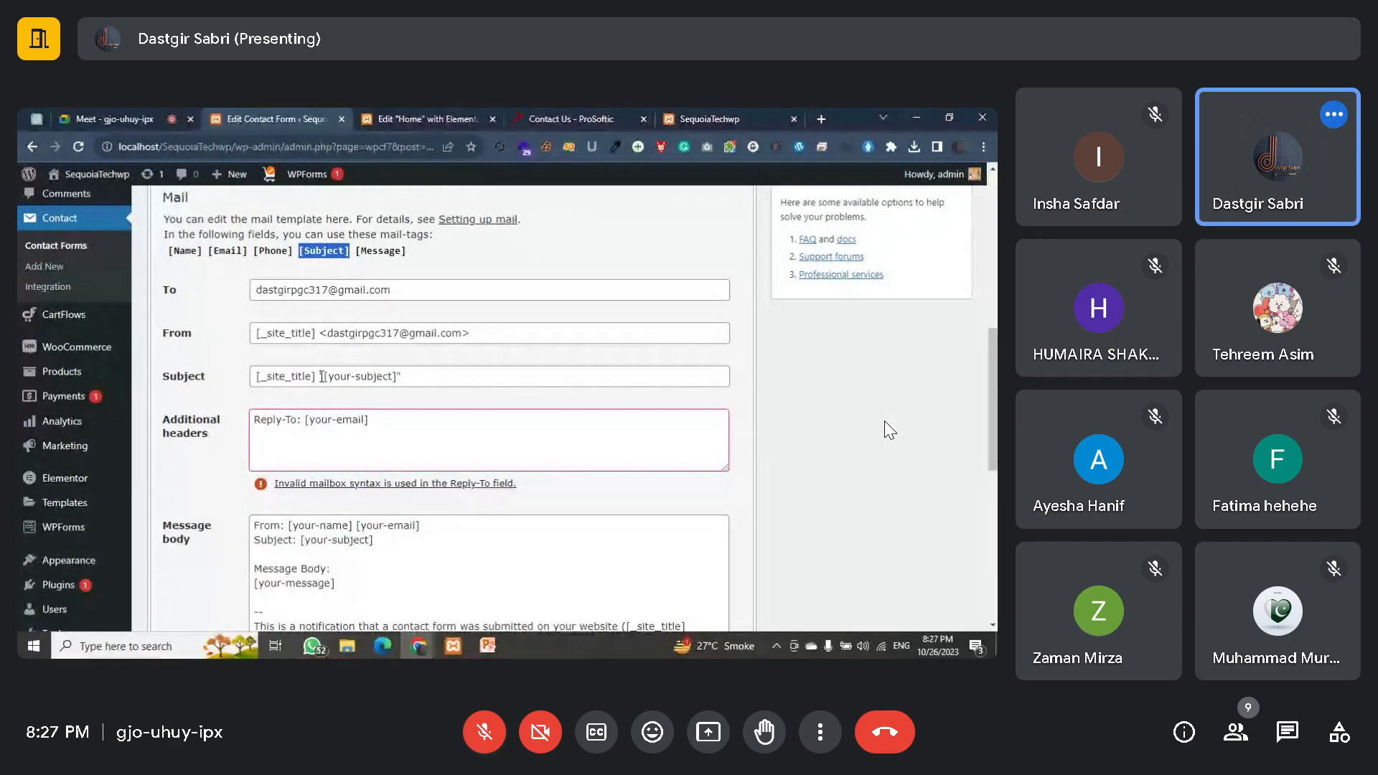
drag(325, 375, 400, 374)
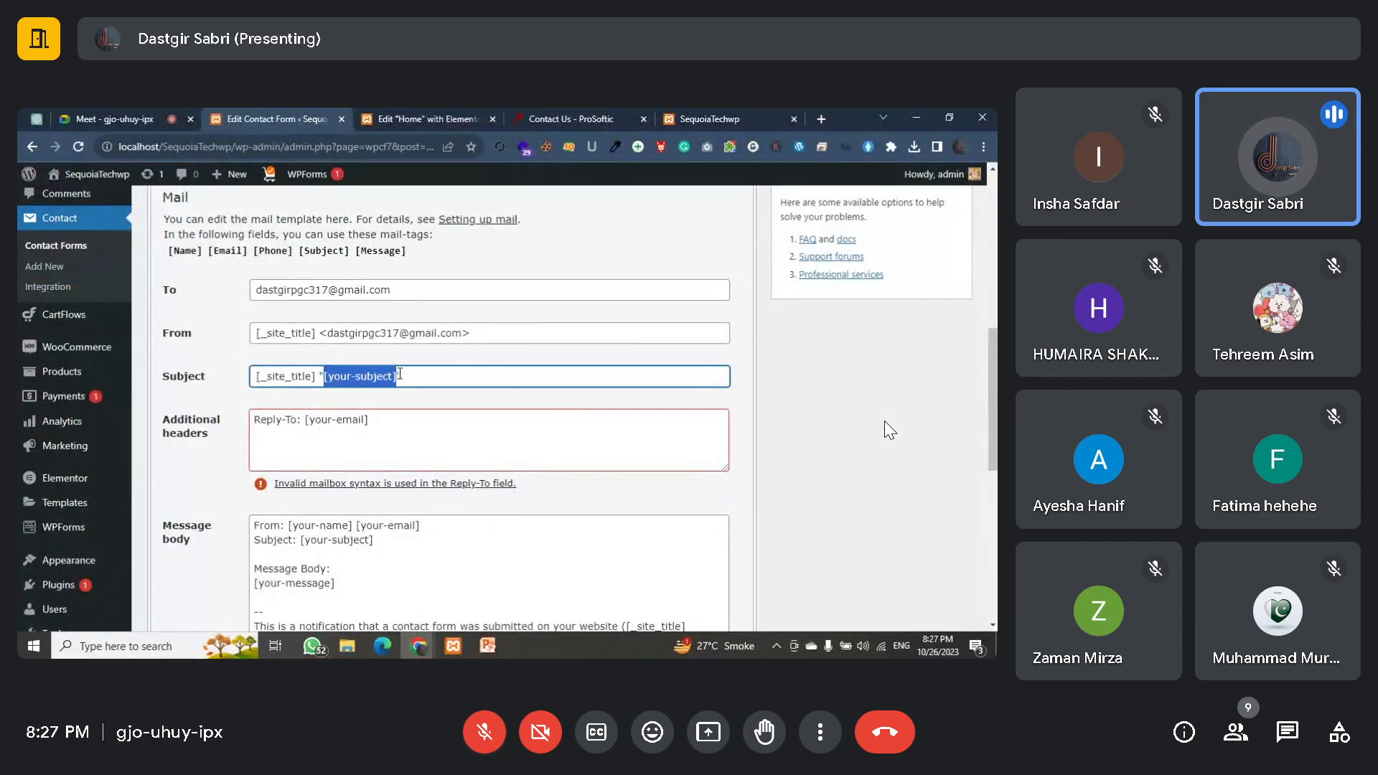
key(ctrl+v)
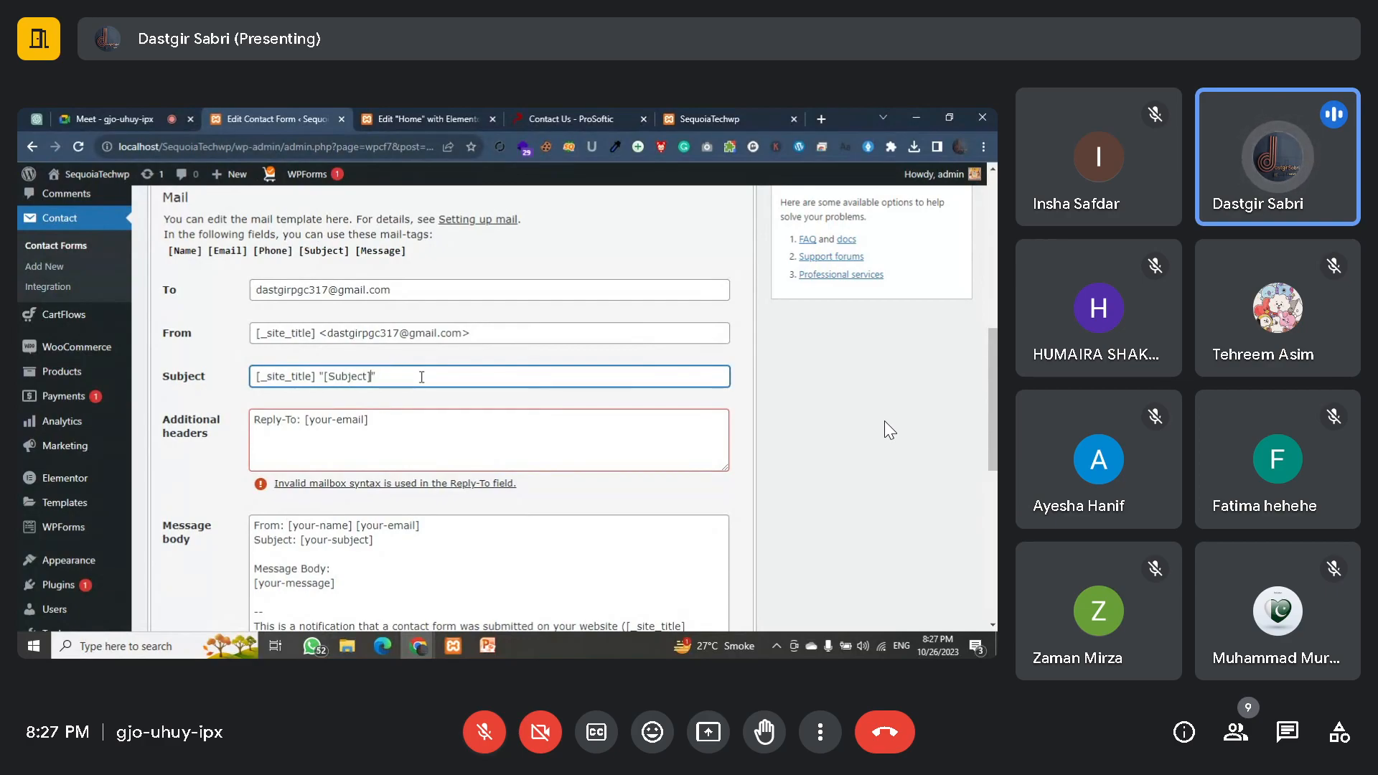
Step: Replace the [your-email] tag in the additional headers' Reply-To line with the [Email] mail-tag
scroll(247, 356, up, 1)
scroll(301, 421, down, 1)
click(301, 421)
scroll(301, 421, up, 1)
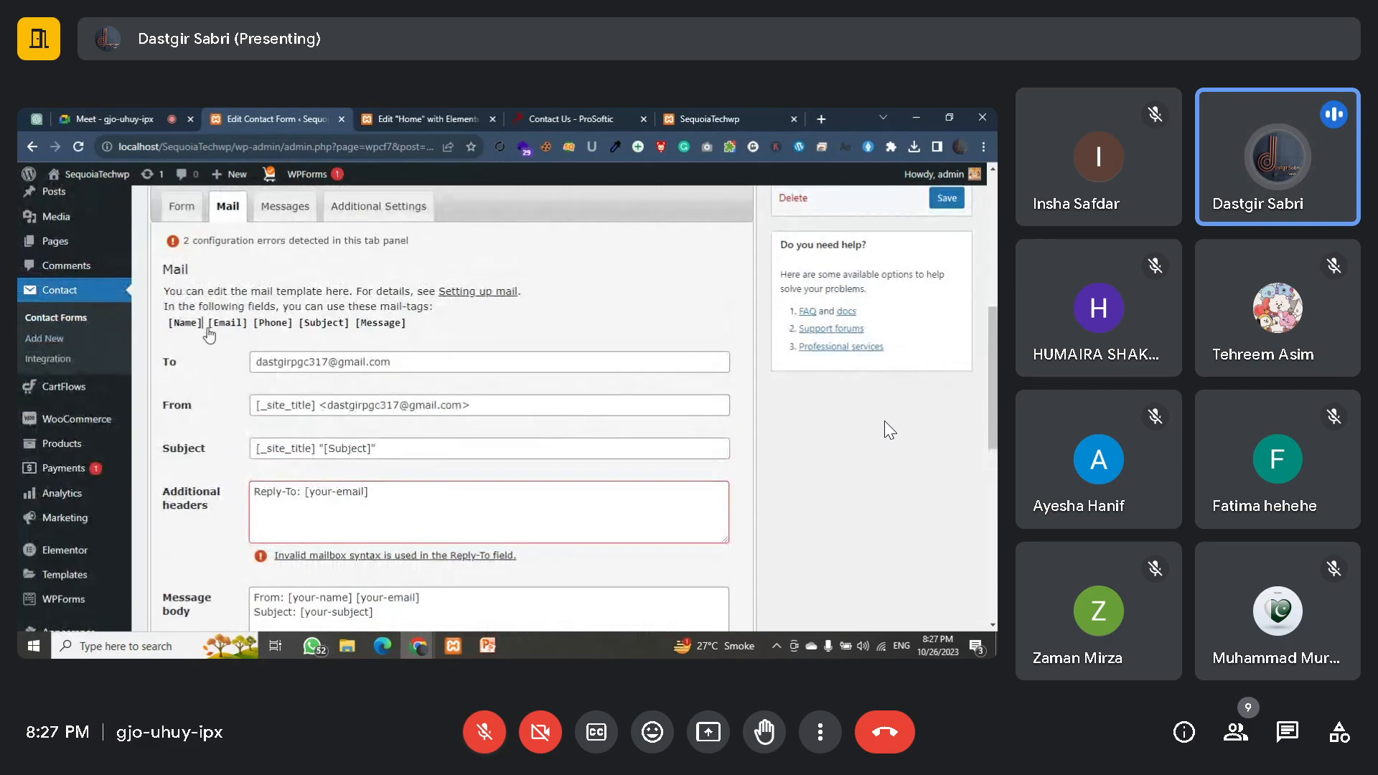
drag(209, 323, 234, 335)
click(244, 331)
key(ctrl+c)
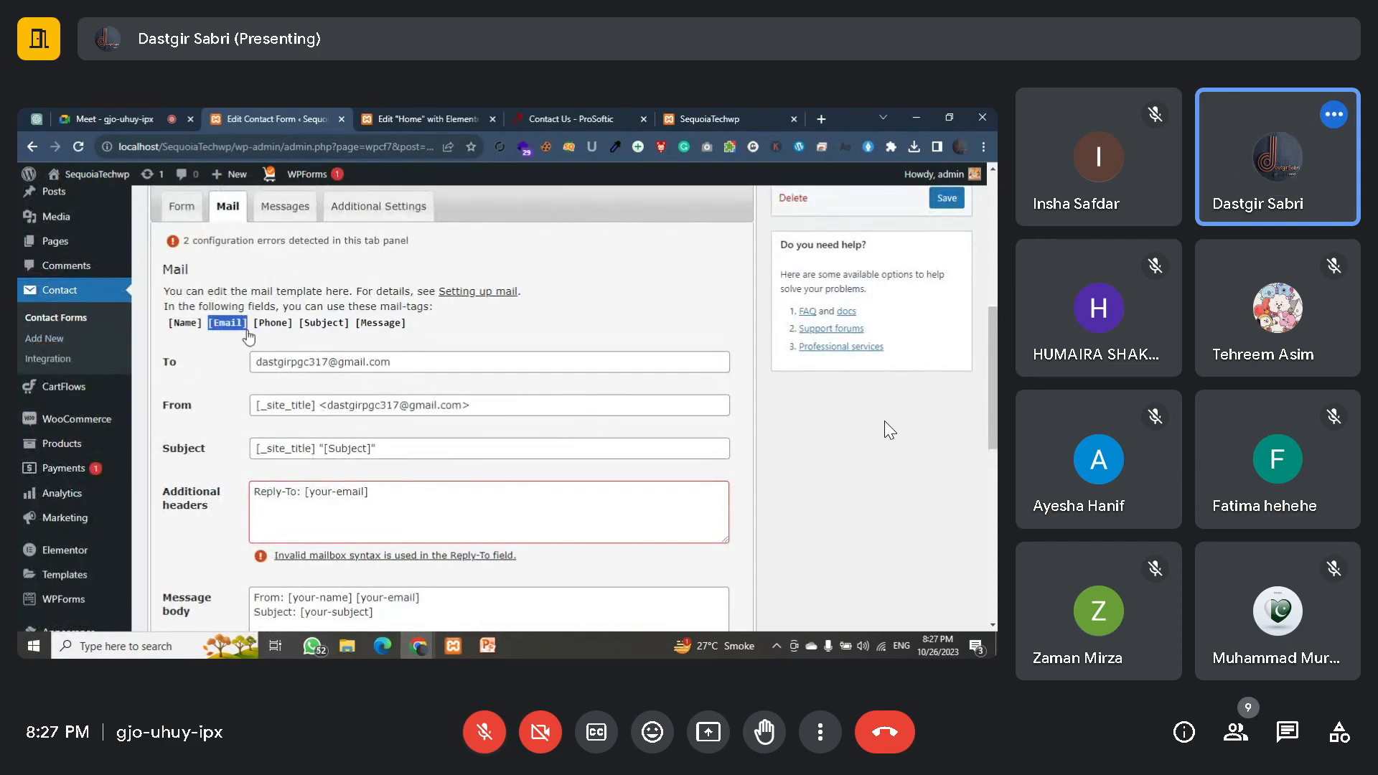
drag(306, 493, 374, 482)
key(ctrl+v)
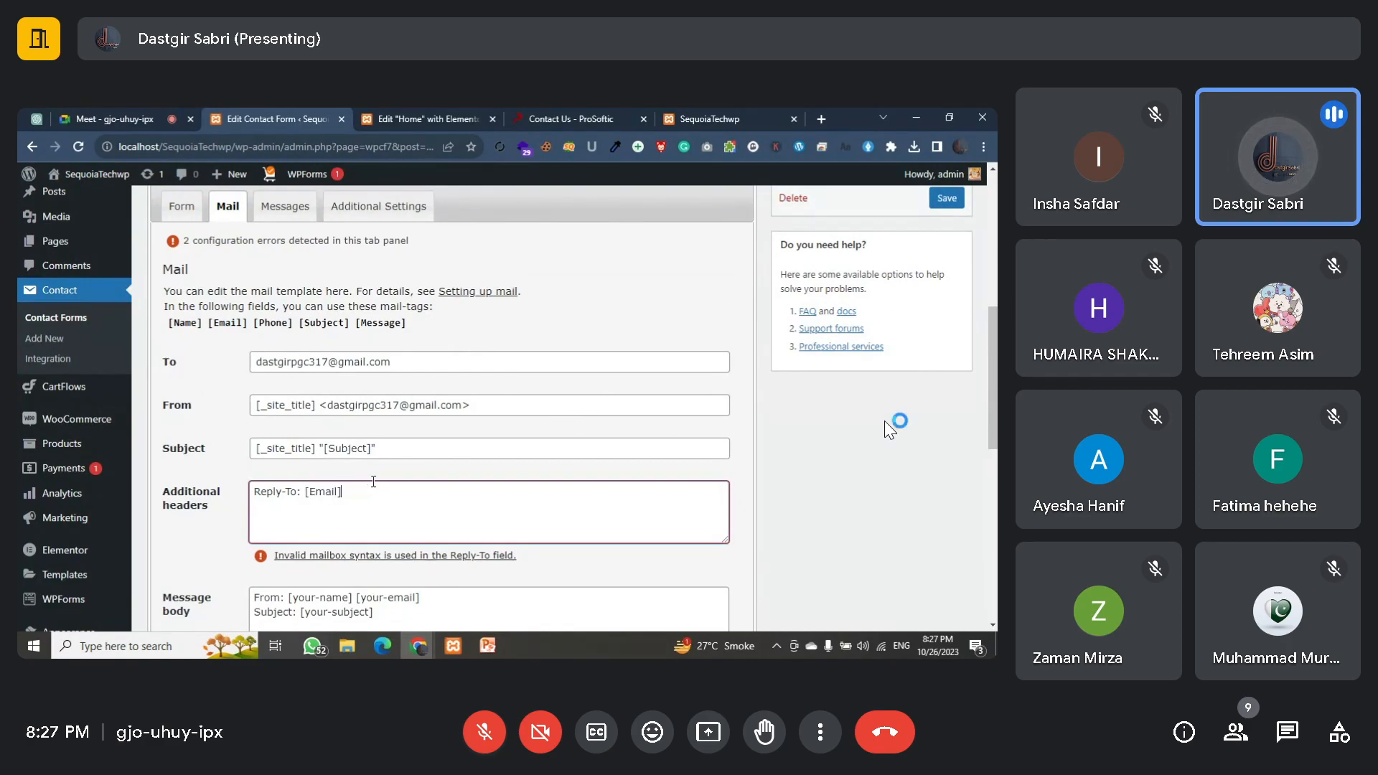
click(373, 474)
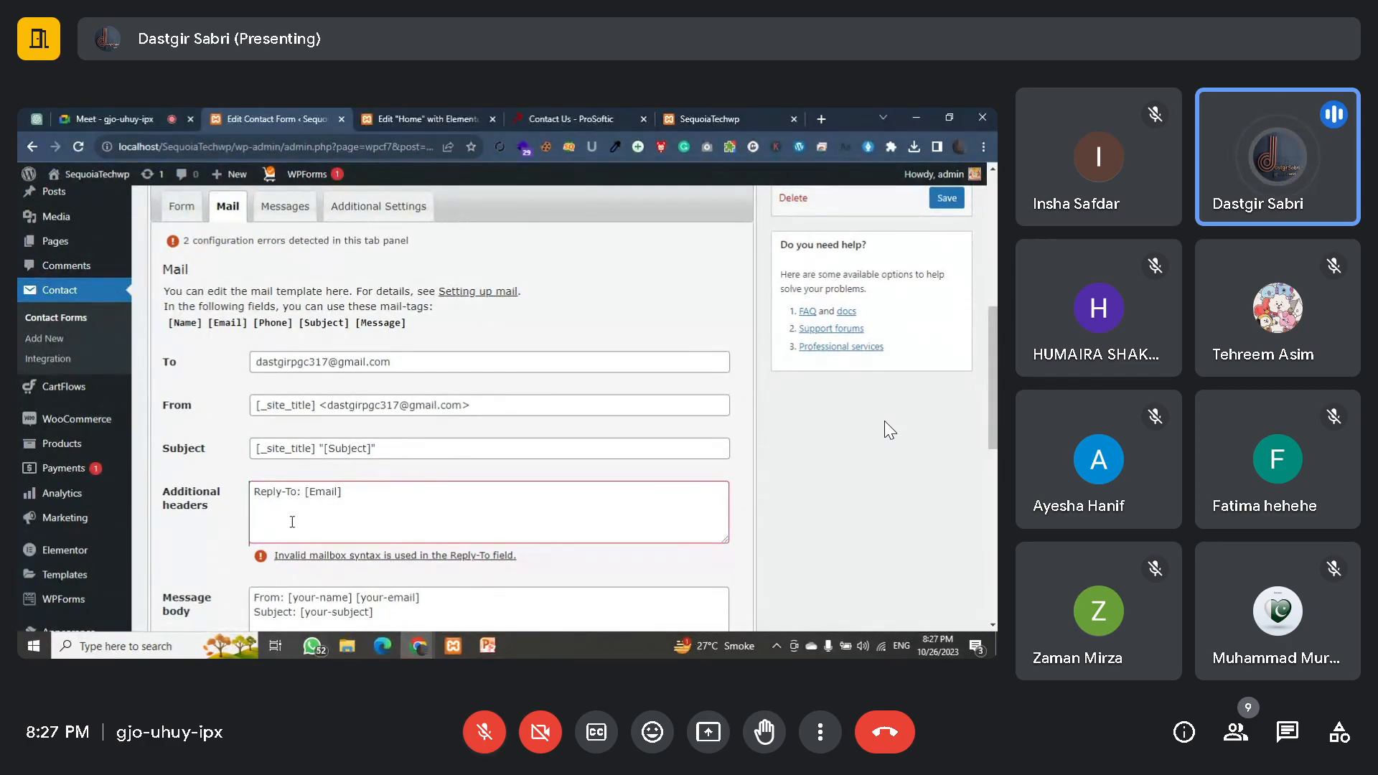
Step: Clear the Reply-To line from the mail's additional headers
drag(363, 493, 235, 499)
key(BackSpace)
click(228, 512)
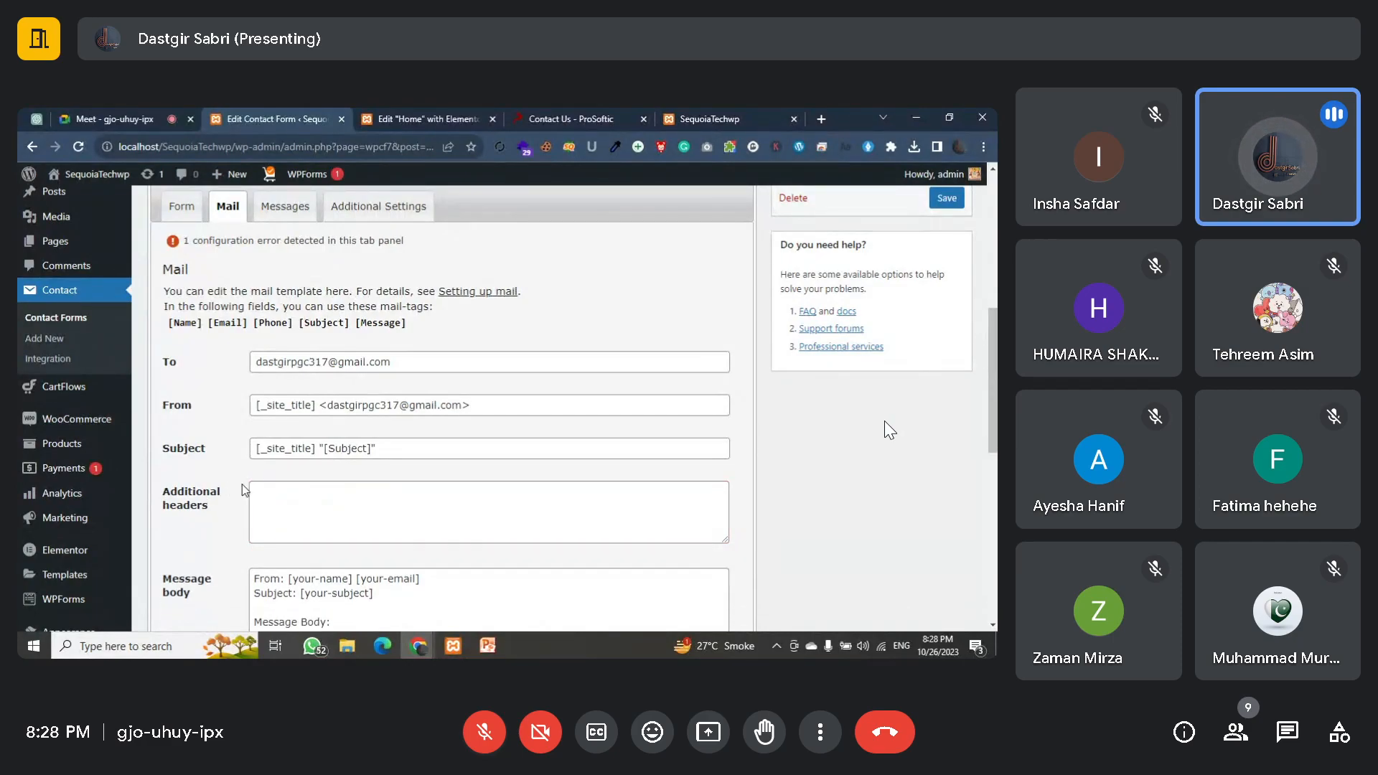
Step: Examine the mail template's recipient, sender, subject and message body fields against the available mail-tags
scroll(242, 484, up, 1)
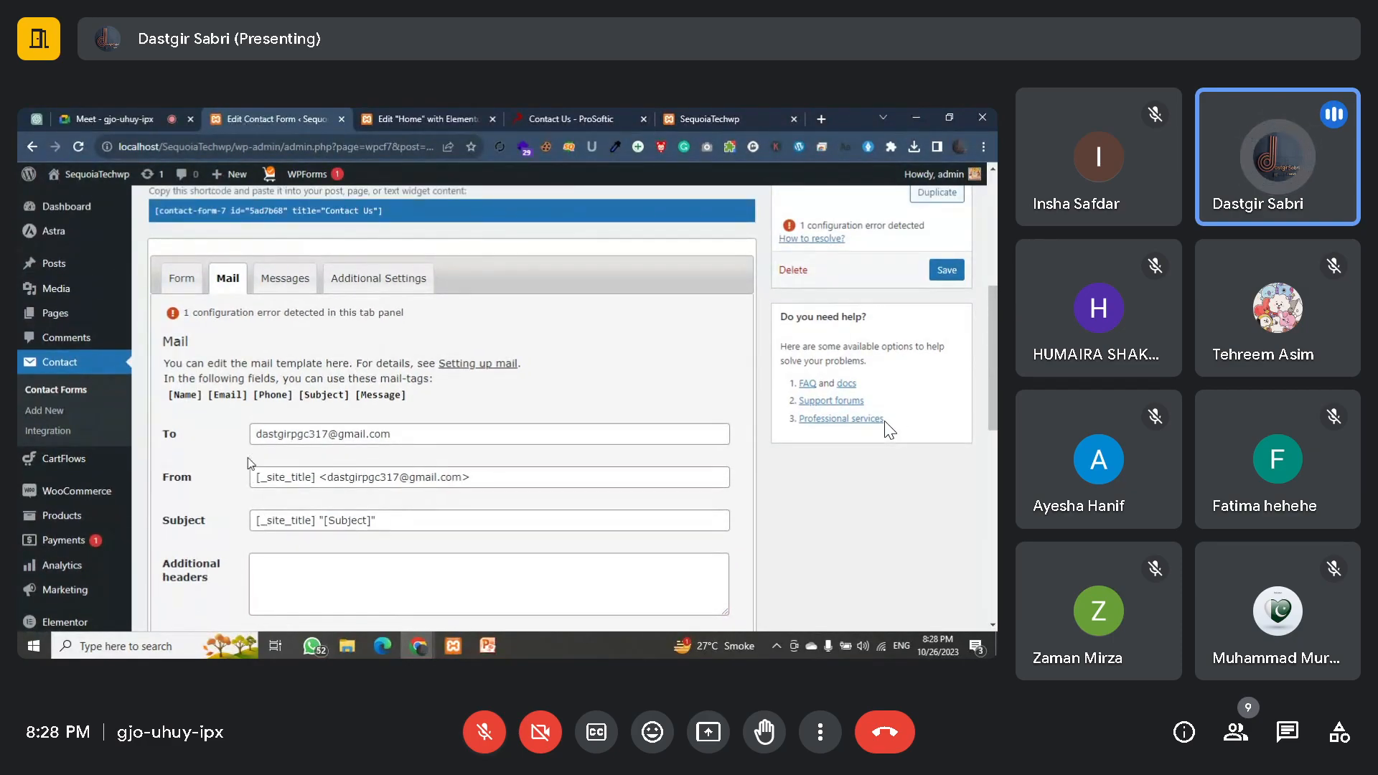
scroll(290, 415, down, 3)
scroll(308, 428, up, 2)
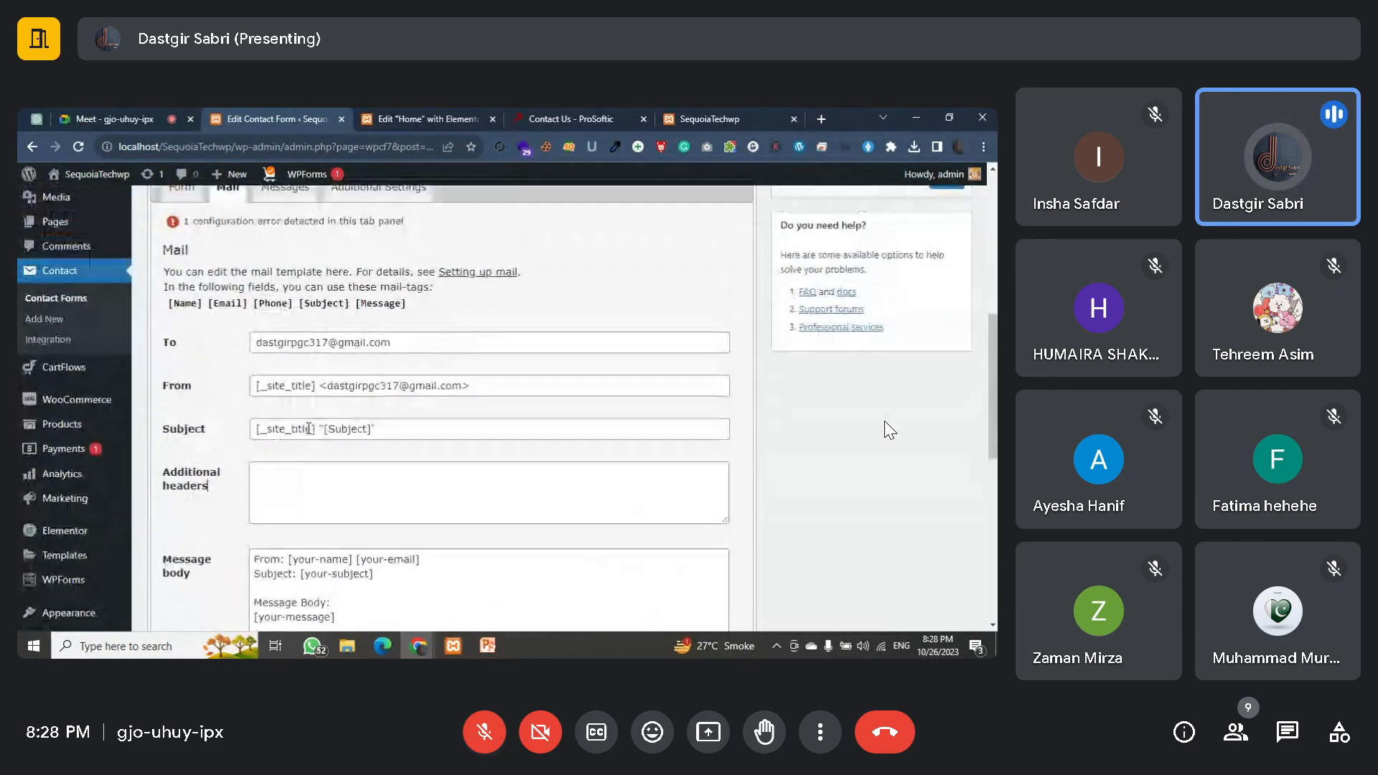
drag(162, 364, 185, 412)
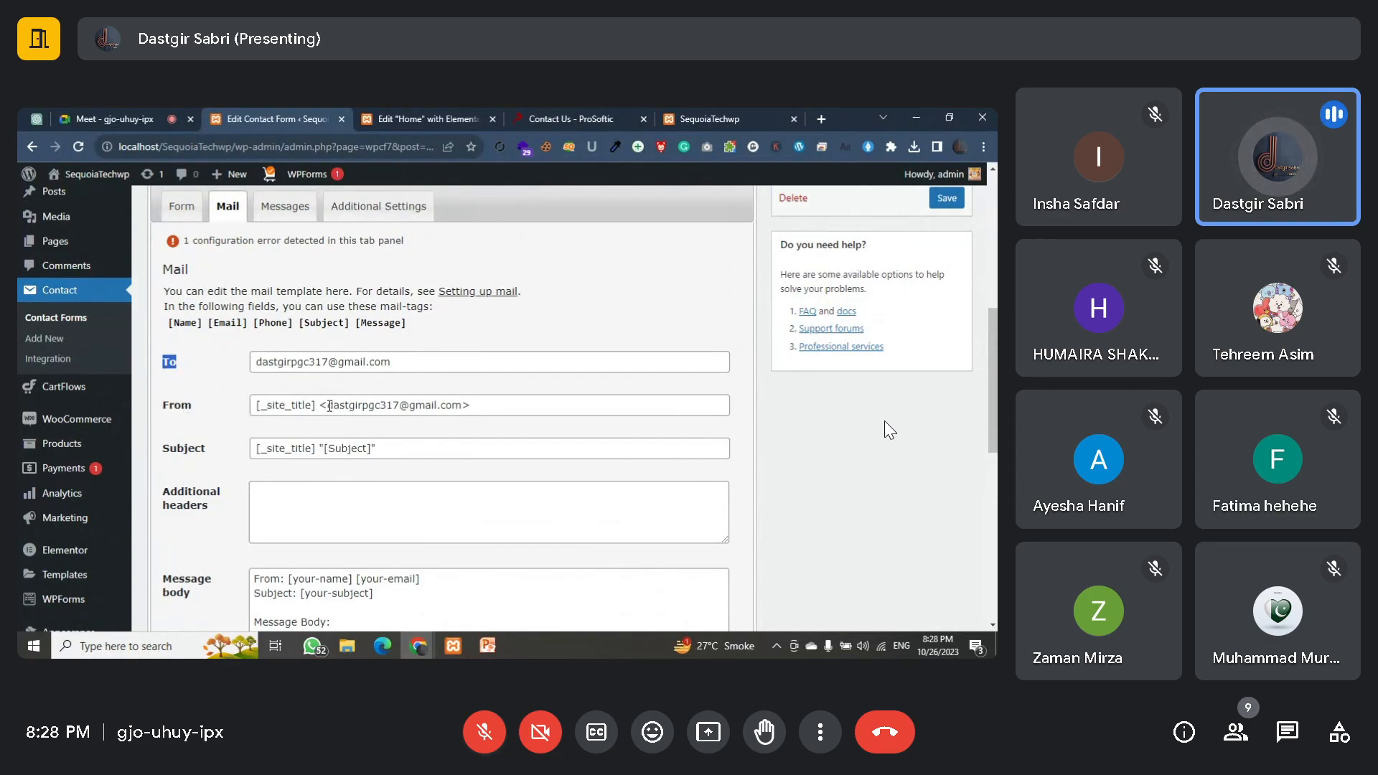
scroll(889, 429, down, 5)
scroll(889, 429, up, 5)
scroll(889, 429, down, 5)
scroll(889, 430, up, 2)
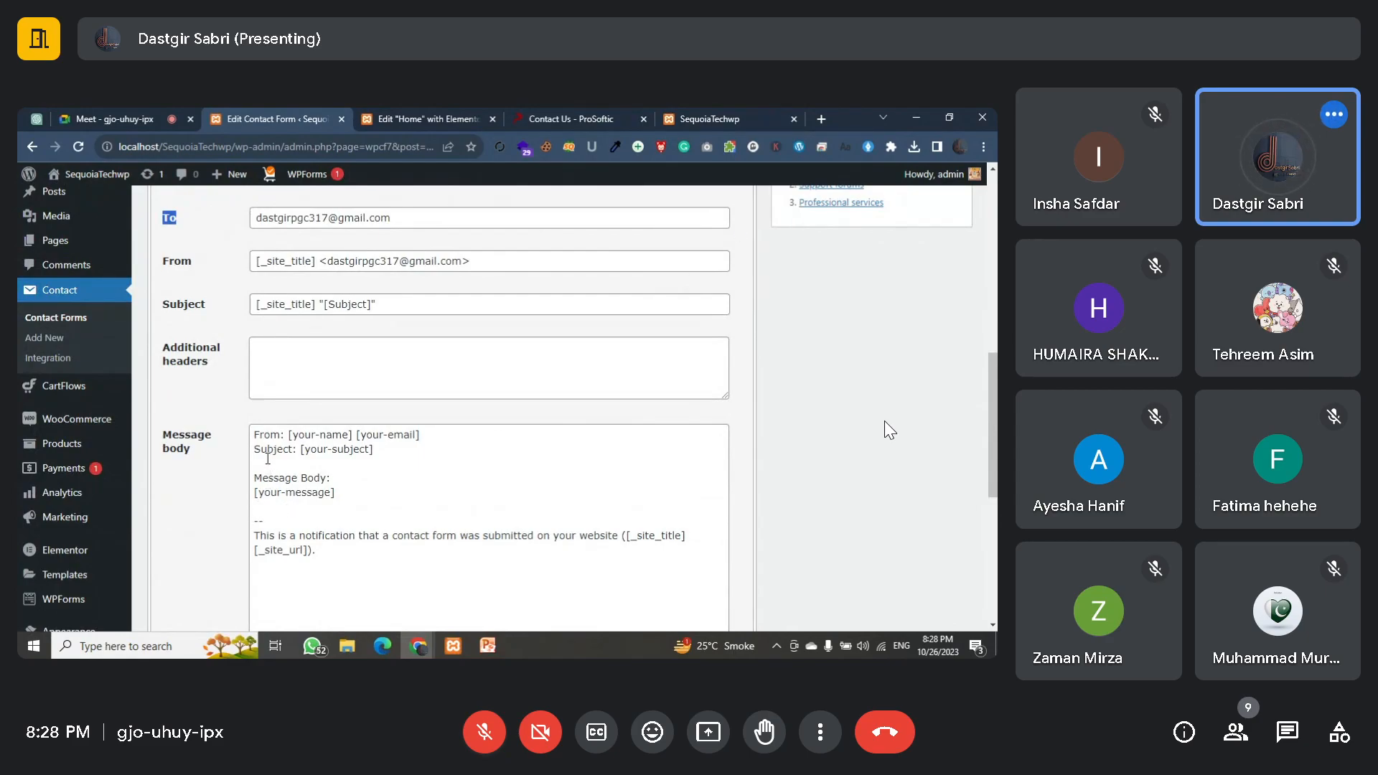
scroll(287, 433, up, 2)
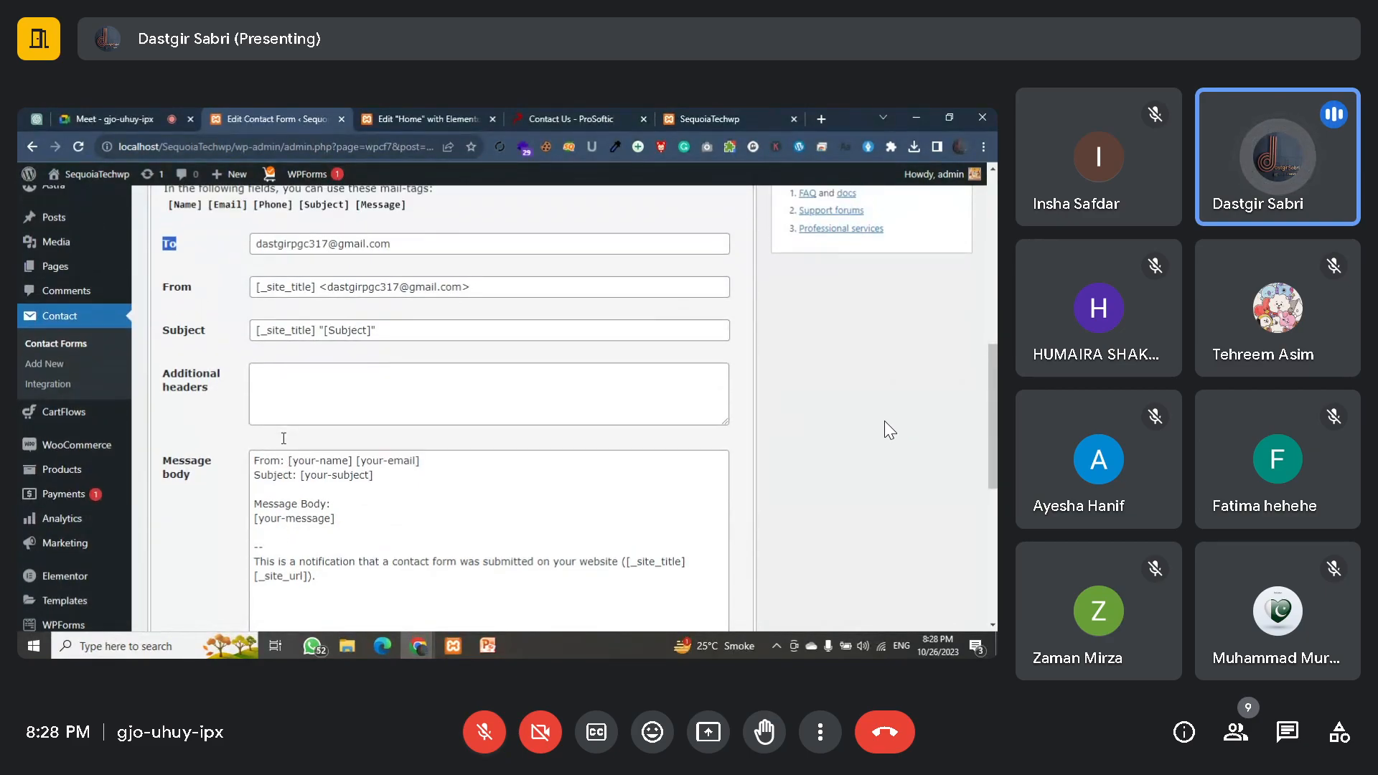
Step: Replace the [your-name] tag in the message body's From line with the [Name] mail-tag
click(172, 324)
key(ctrl+c)
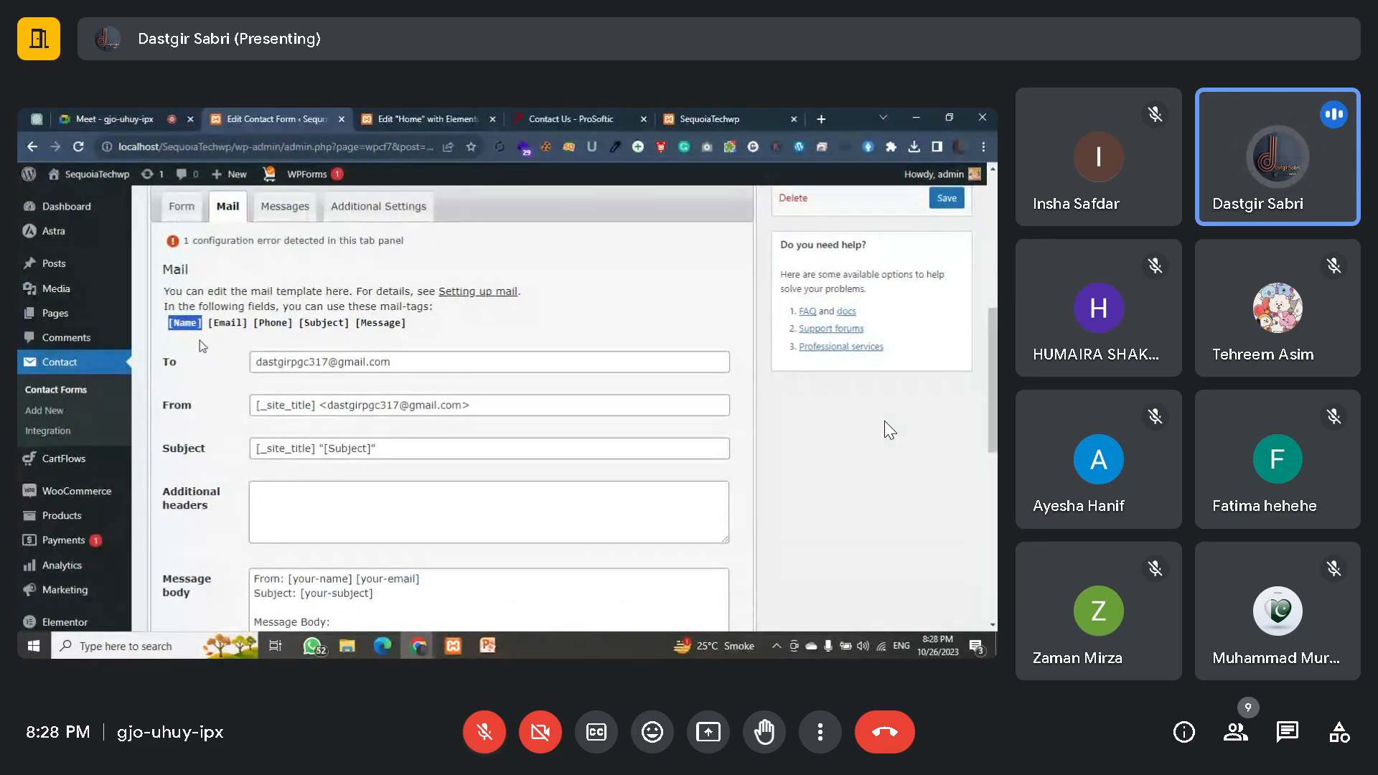
drag(290, 579, 352, 579)
key(ctrl+v)
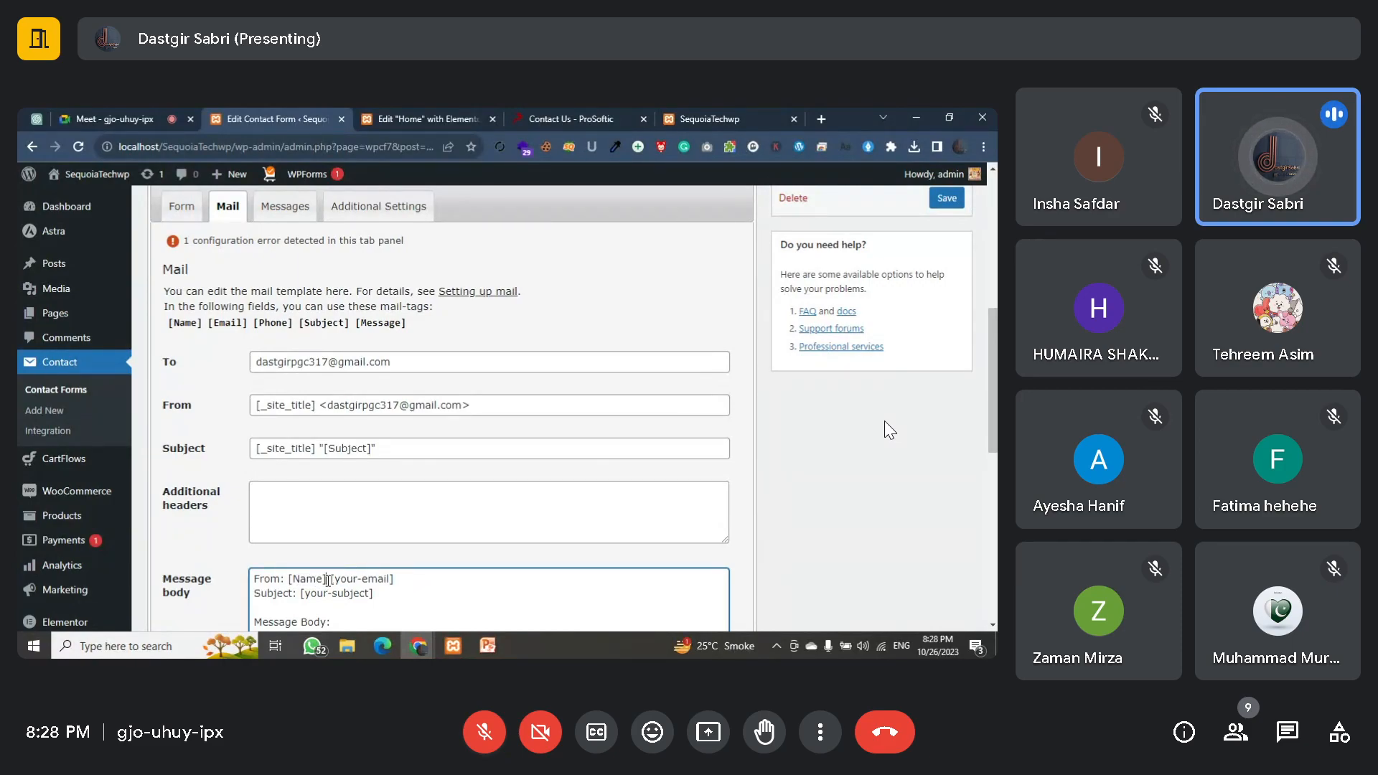
Step: Move the e-mail tag in the message body to its own "Email:" line and replace [your-email] with [Email]
key(Return)
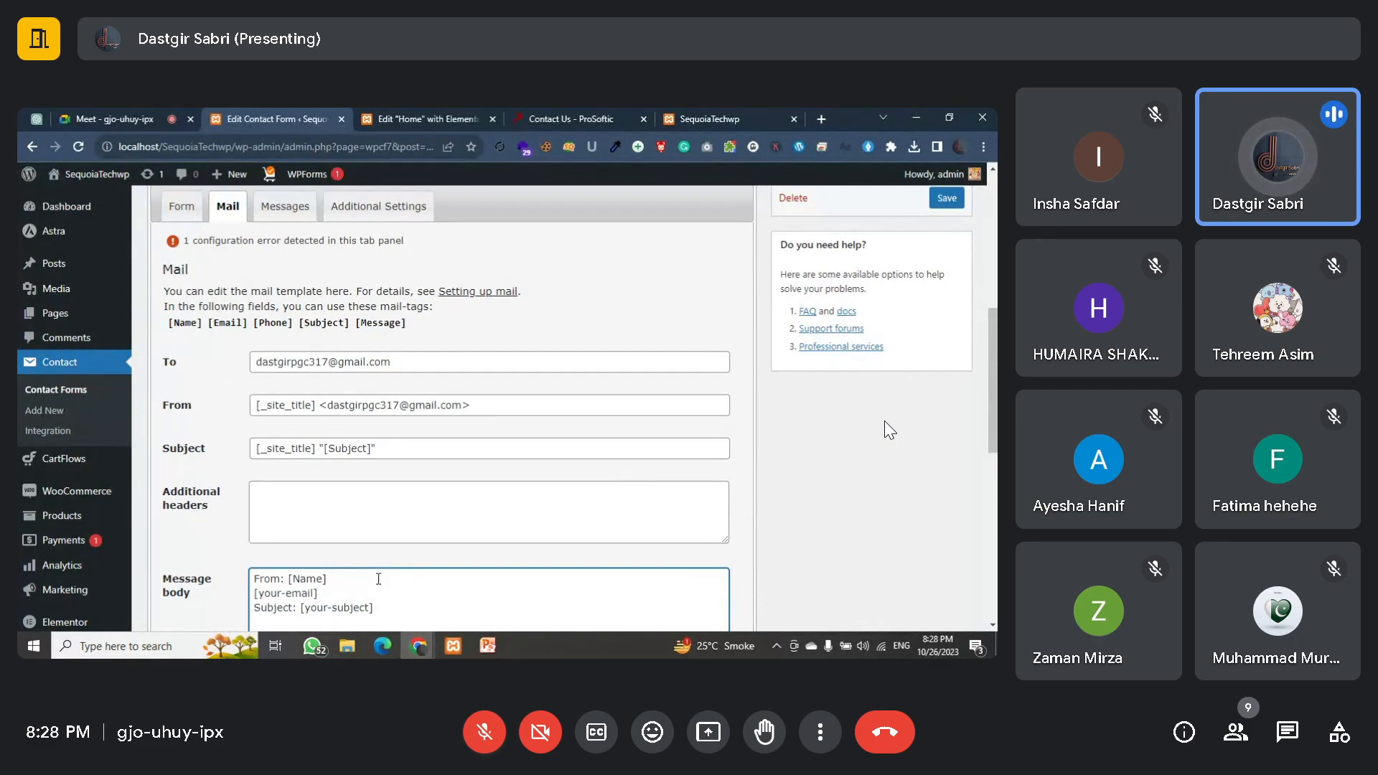
text(Email:)
drag(207, 332, 249, 337)
key(ctrl+c)
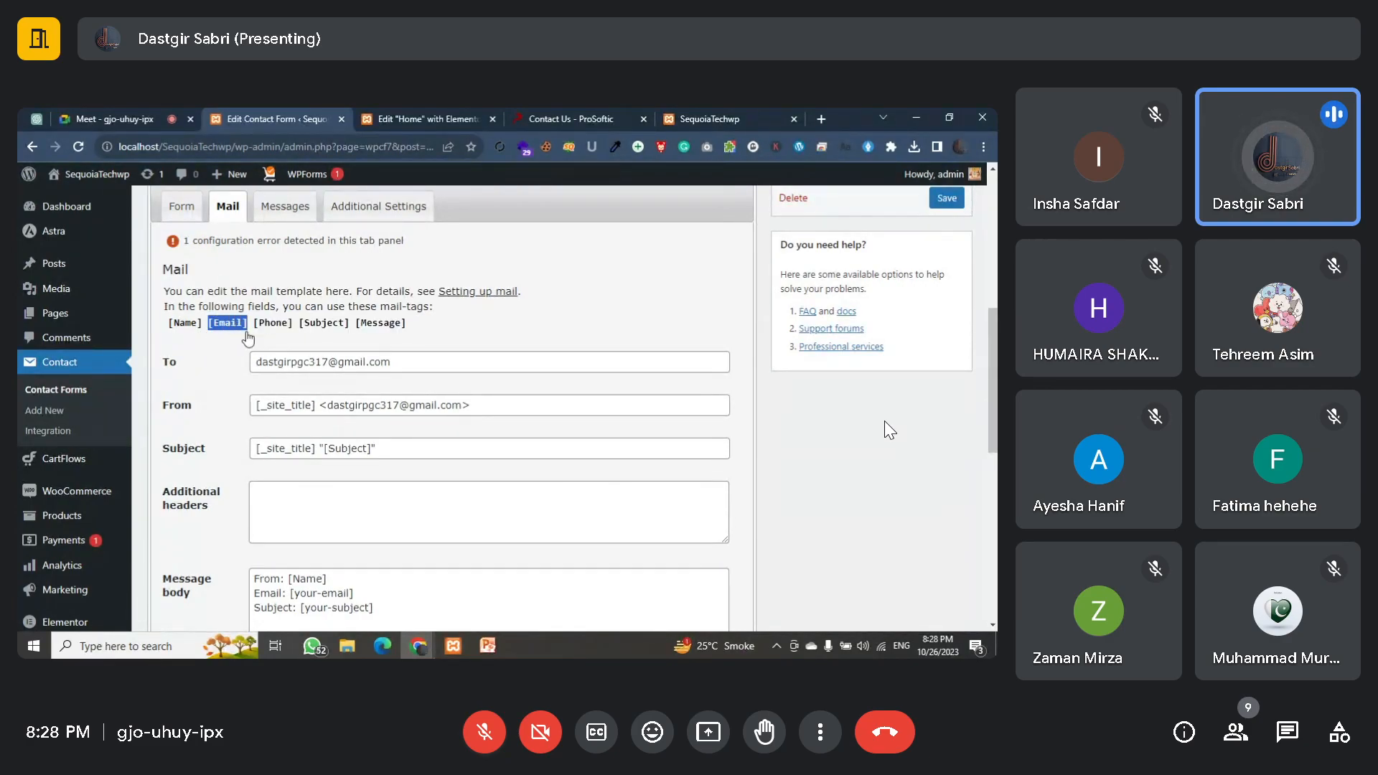
drag(293, 593, 355, 589)
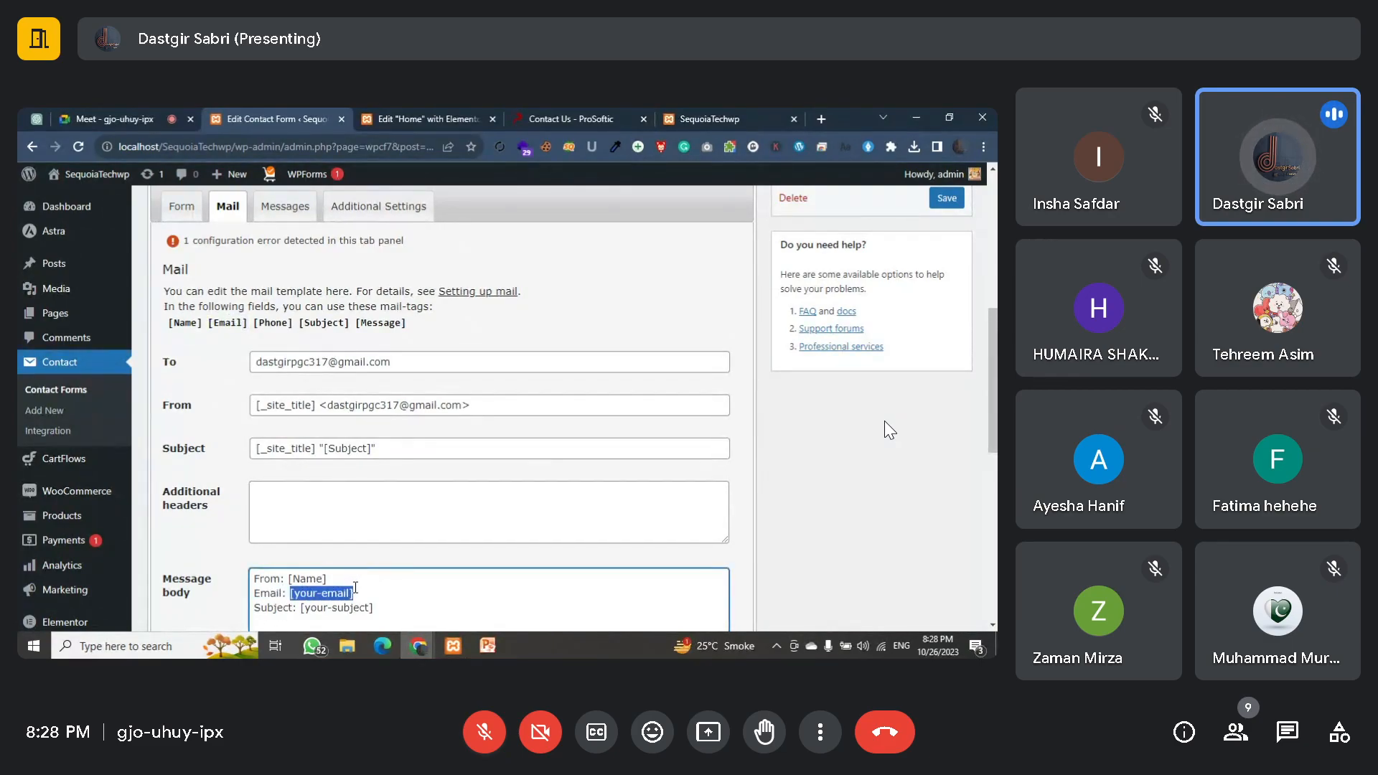
key(ctrl+v)
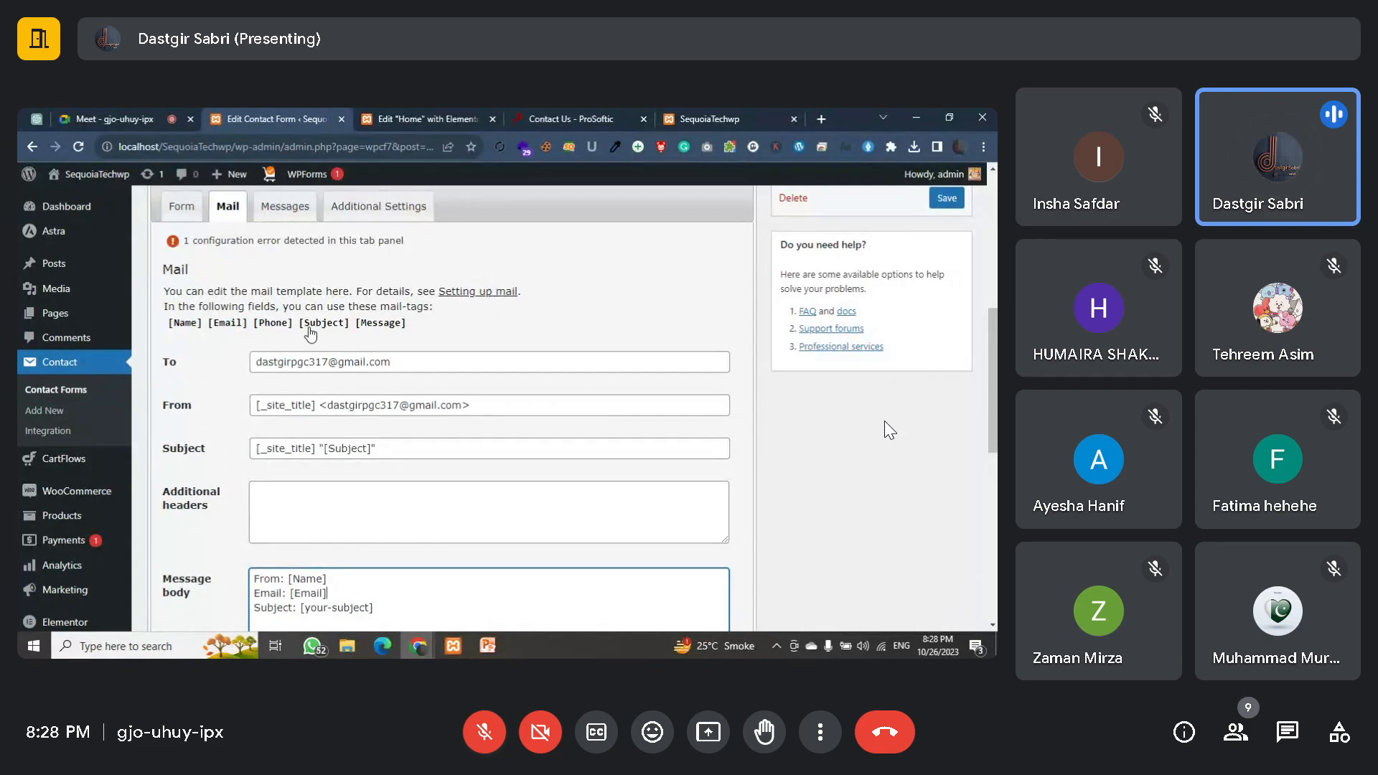
Step: Replace the [your-subject] tag in the message body's Subject line with the [Subject] mail-tag
drag(299, 329, 349, 330)
key(ctrl+c)
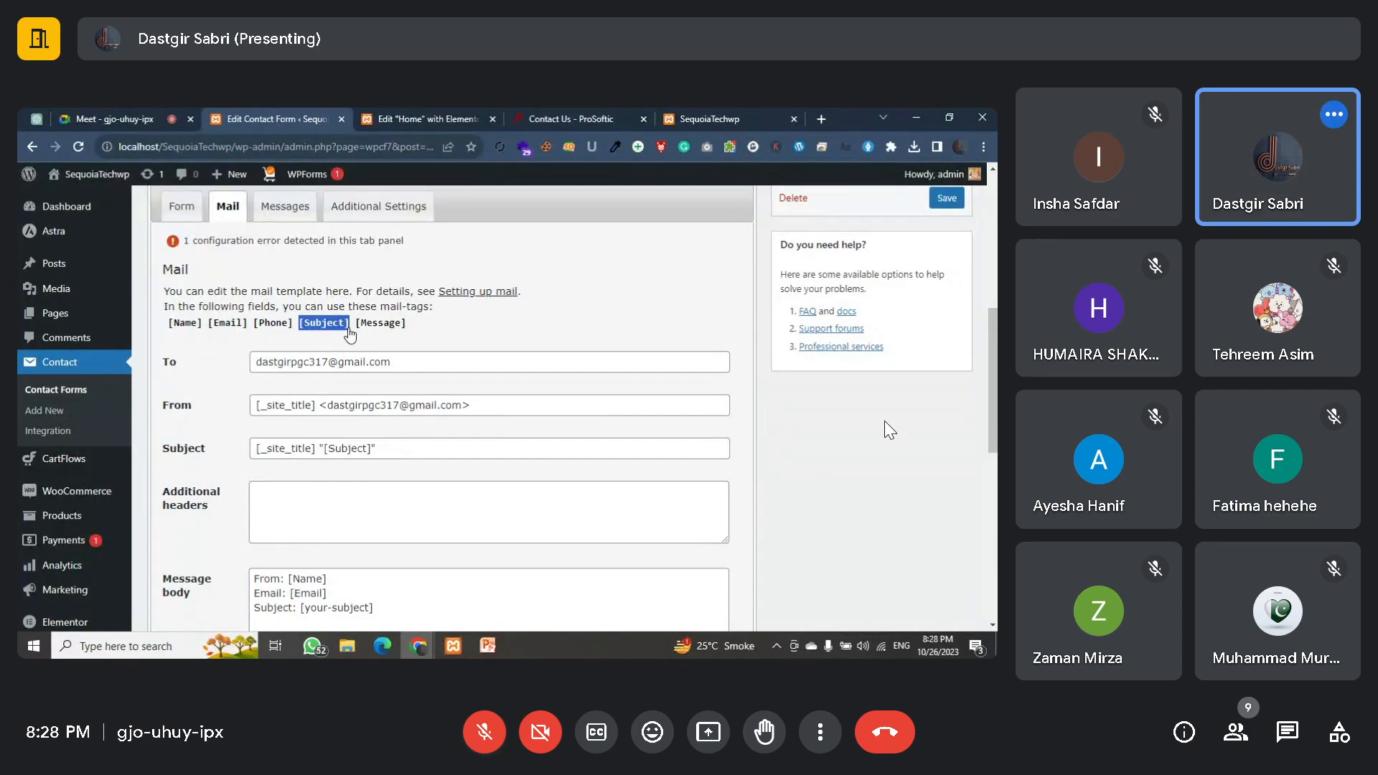
drag(301, 607, 374, 607)
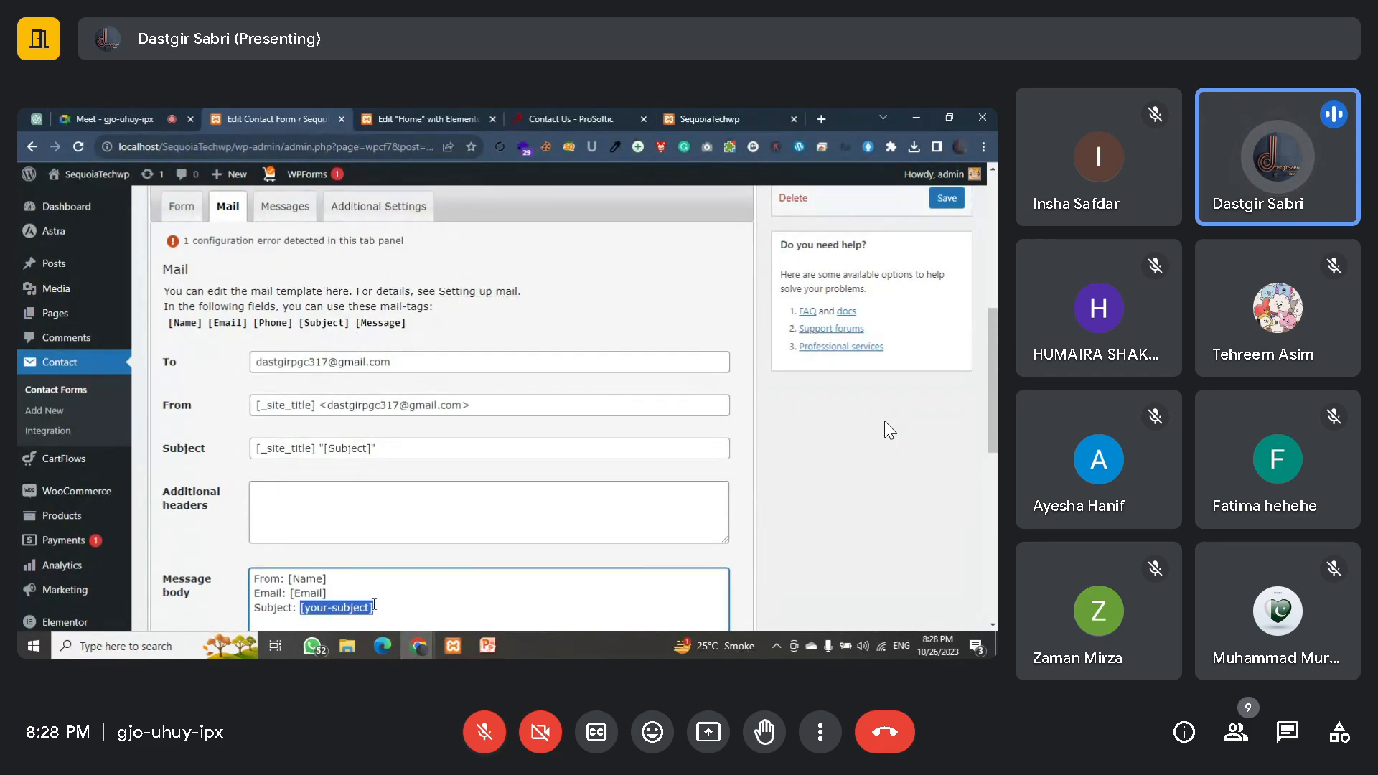
key(ctrl+v)
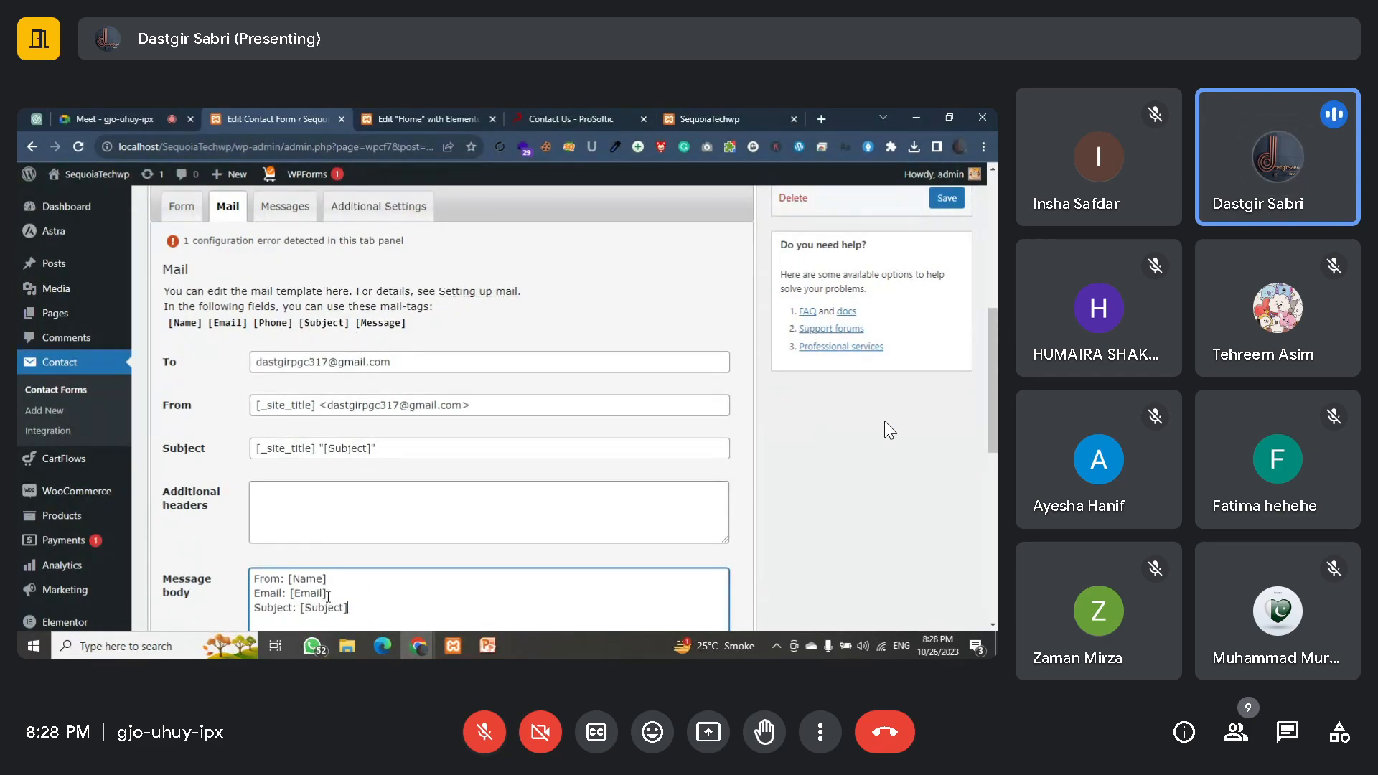
Step: Add a "Phone:" line with the [Phone] mail-tag between the Email and Subject lines of the message body
key(Return)
text(Phone:)
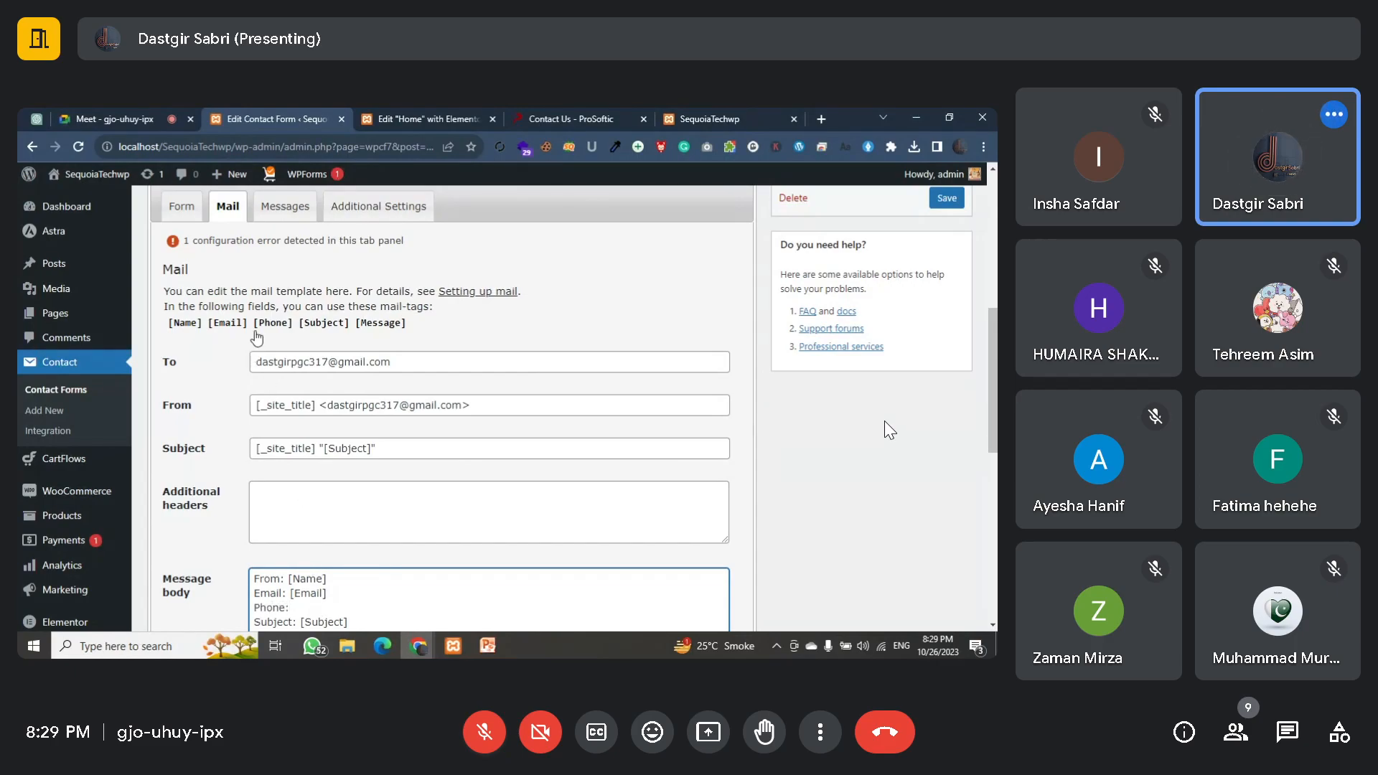
drag(254, 328, 293, 337)
key(ctrl+c)
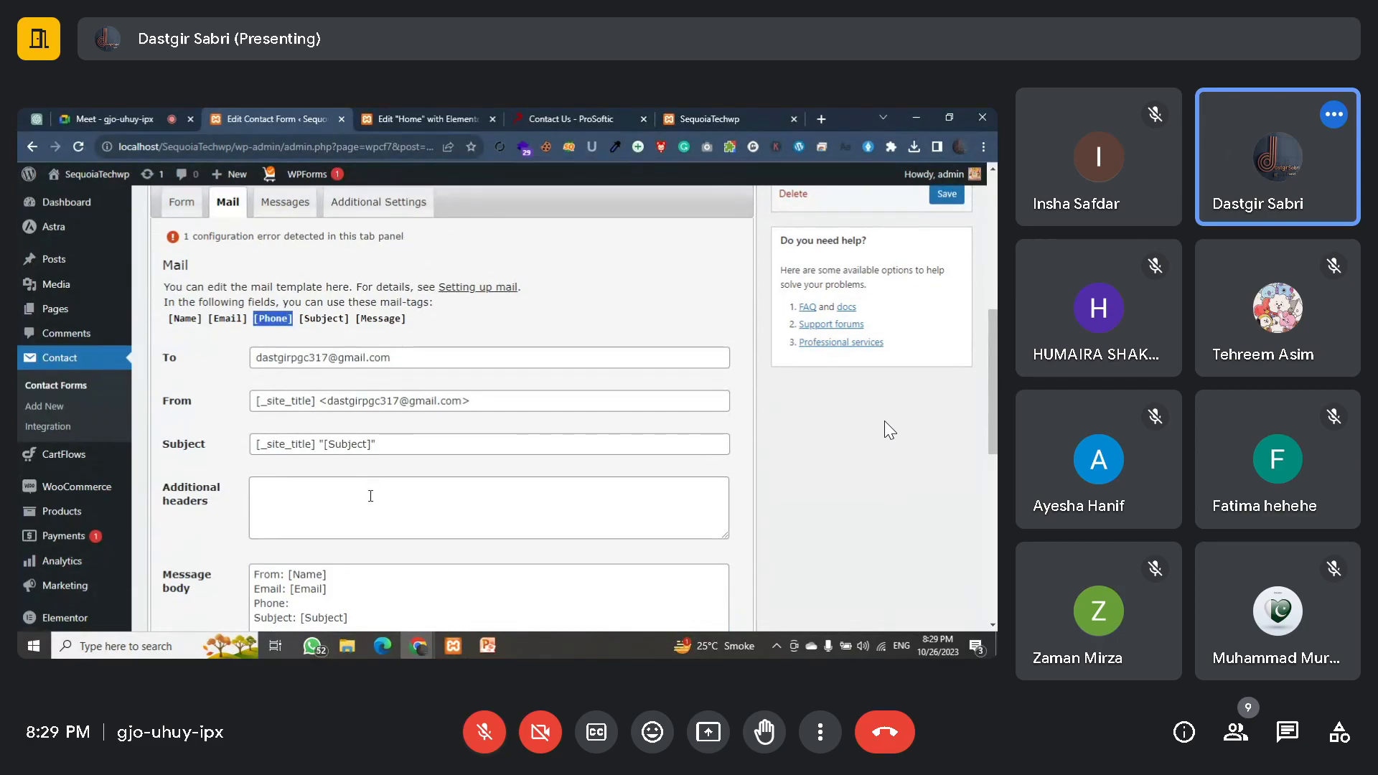
scroll(309, 431, down, 2)
click(305, 463)
key(ctrl+v)
Step: Replace the [your-message] tag in the message body with the [Message] mail-tag and save the contact form
scroll(345, 495, up, 2)
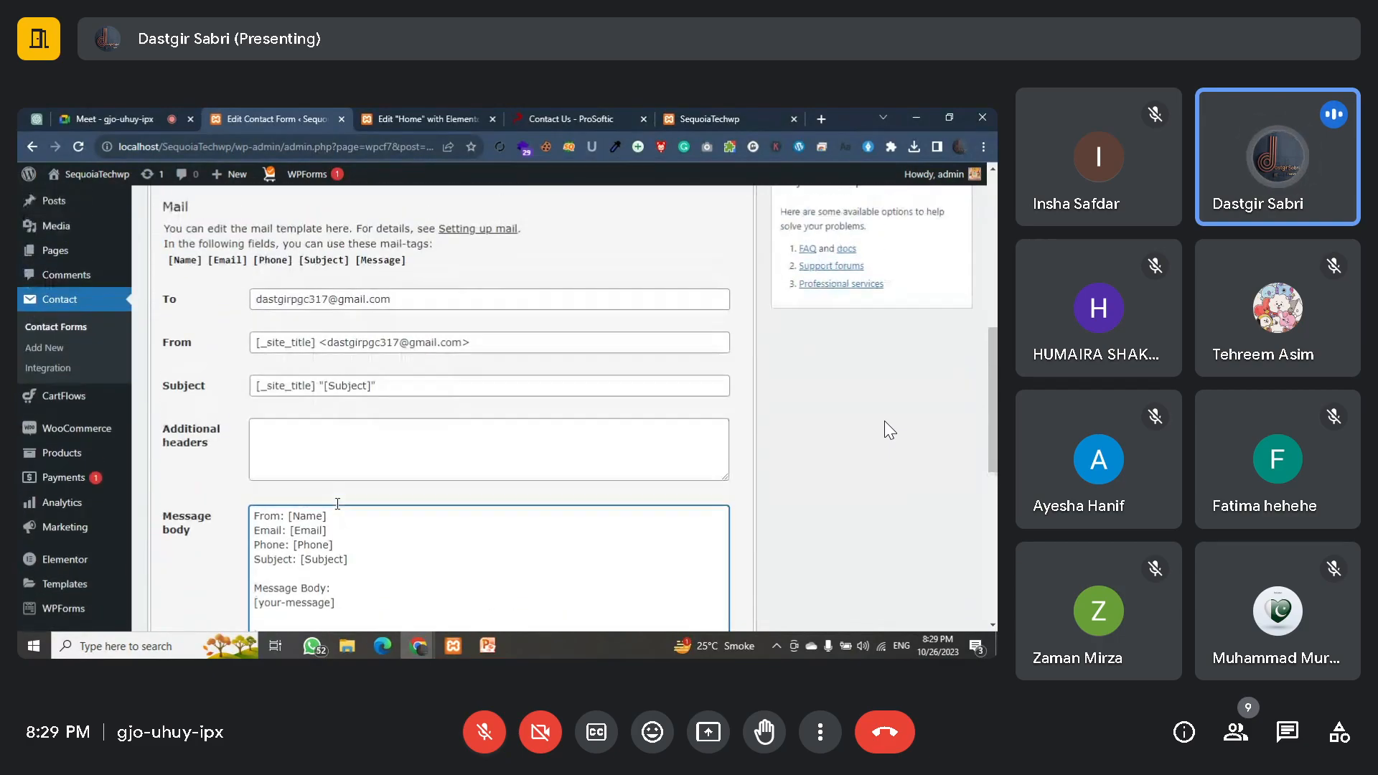
drag(407, 323, 351, 325)
key(ctrl+c)
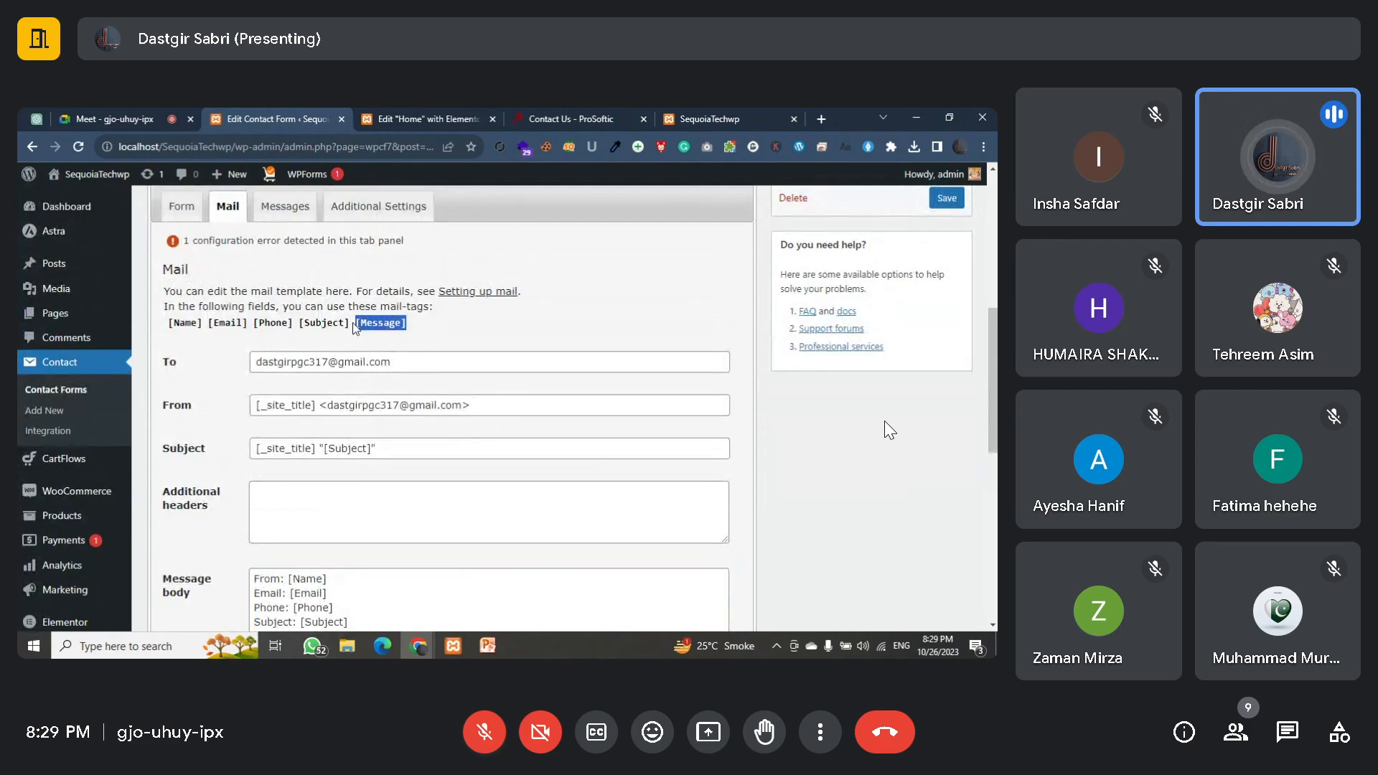
scroll(380, 352, down, 2)
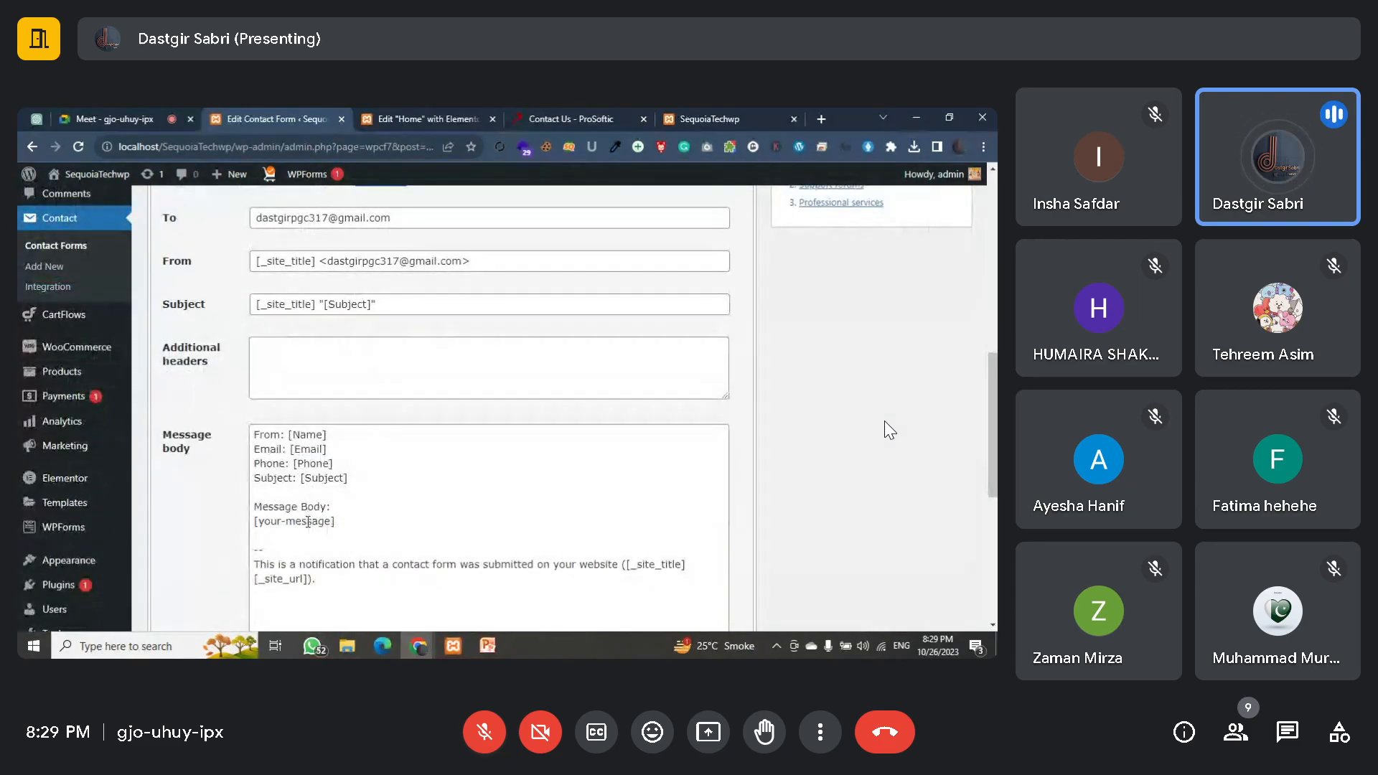
drag(335, 522, 257, 524)
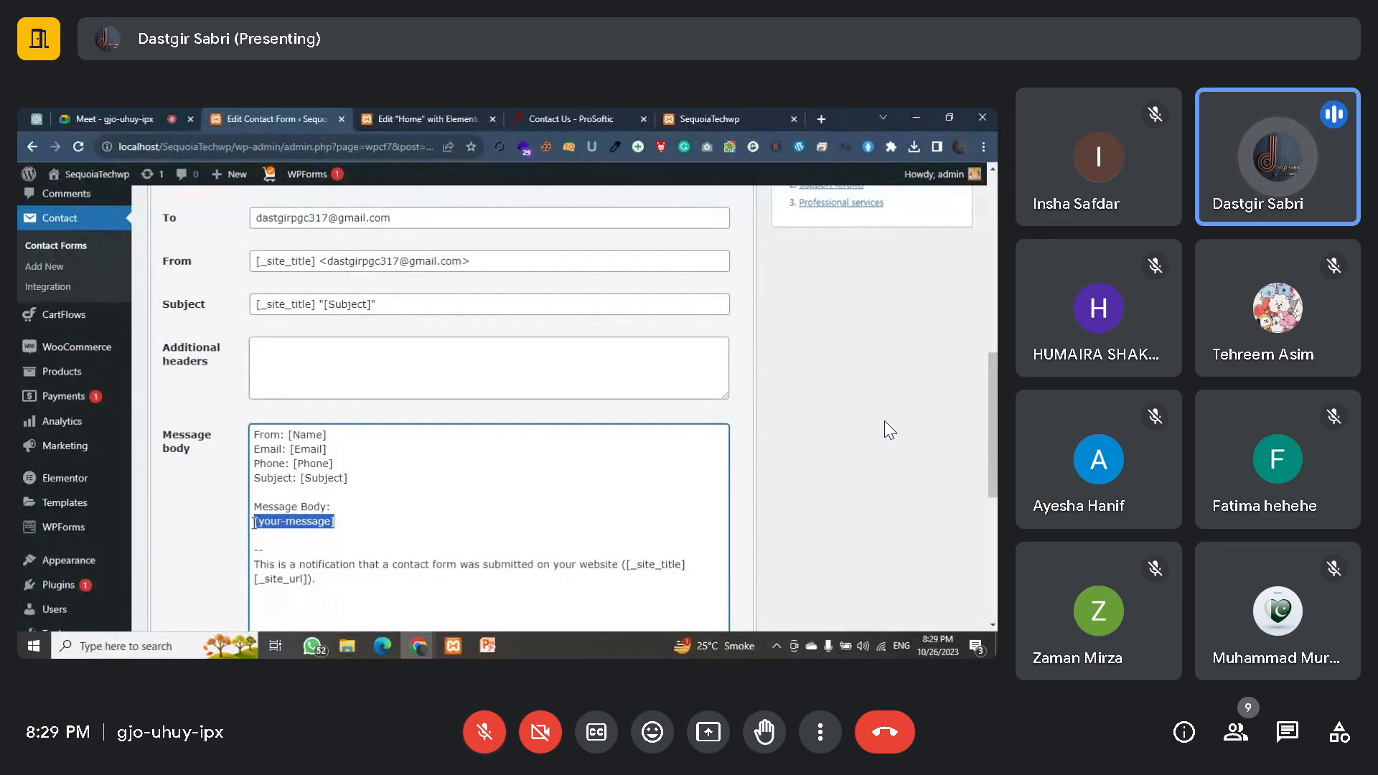
key(ctrl+v)
scroll(431, 495, up, 4)
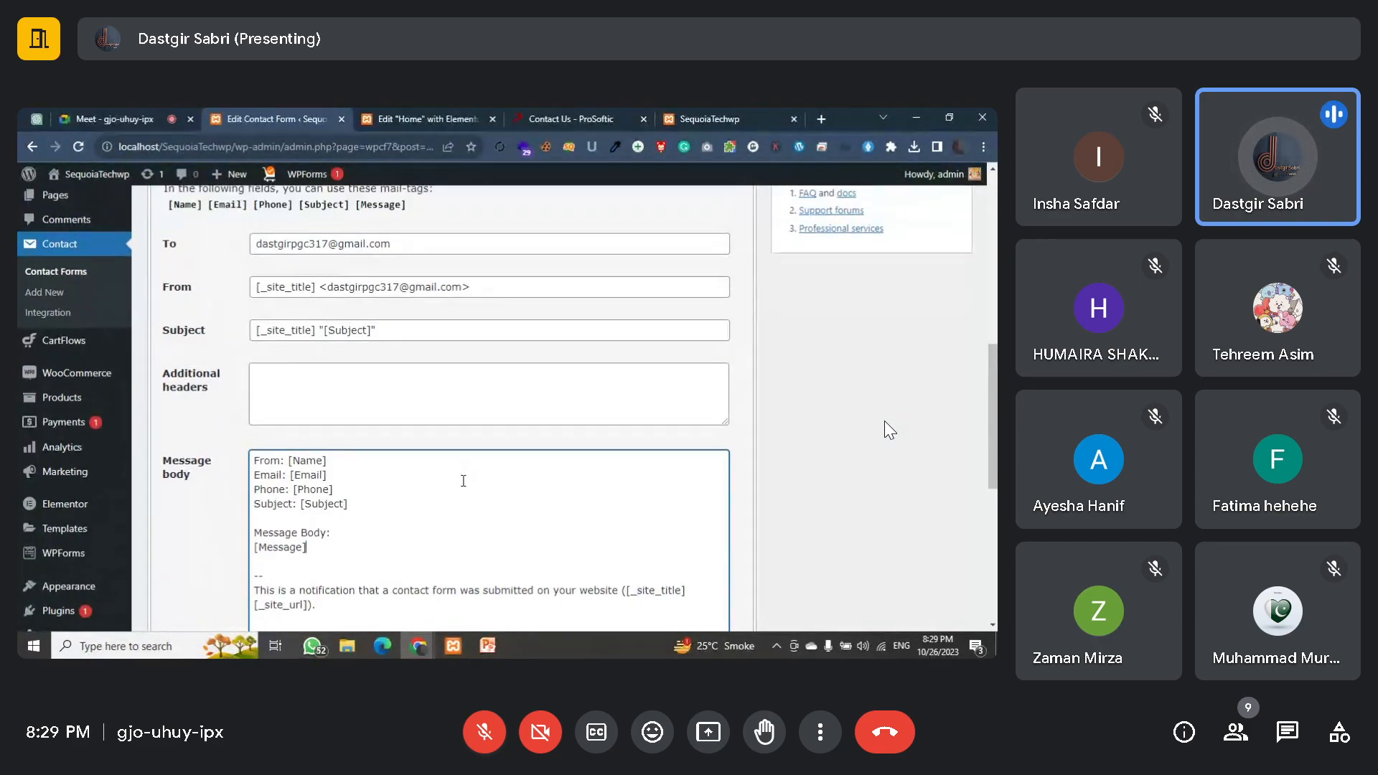
click(937, 349)
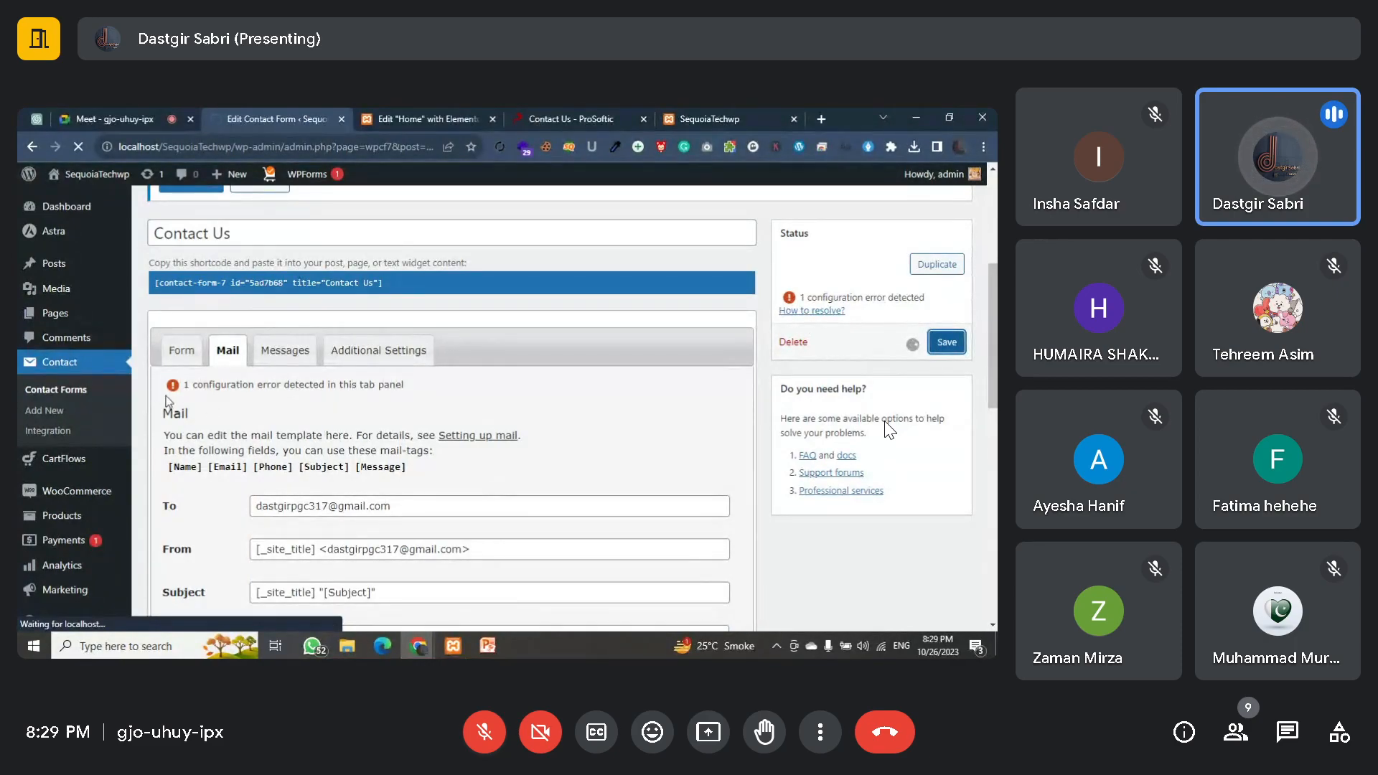
drag(412, 387, 183, 392)
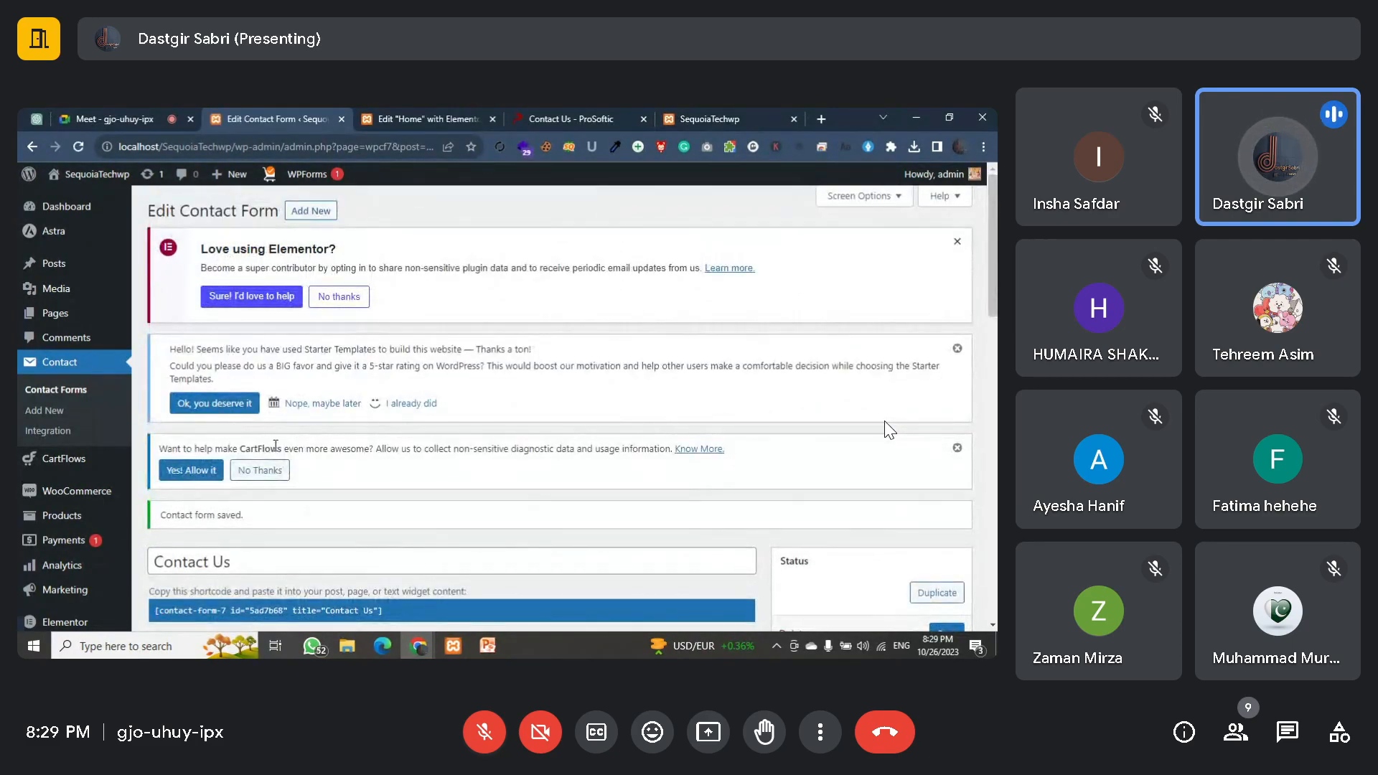
Step: Check the saved mail template's available mail-tags against the tags used in the message body
scroll(359, 431, down, 5)
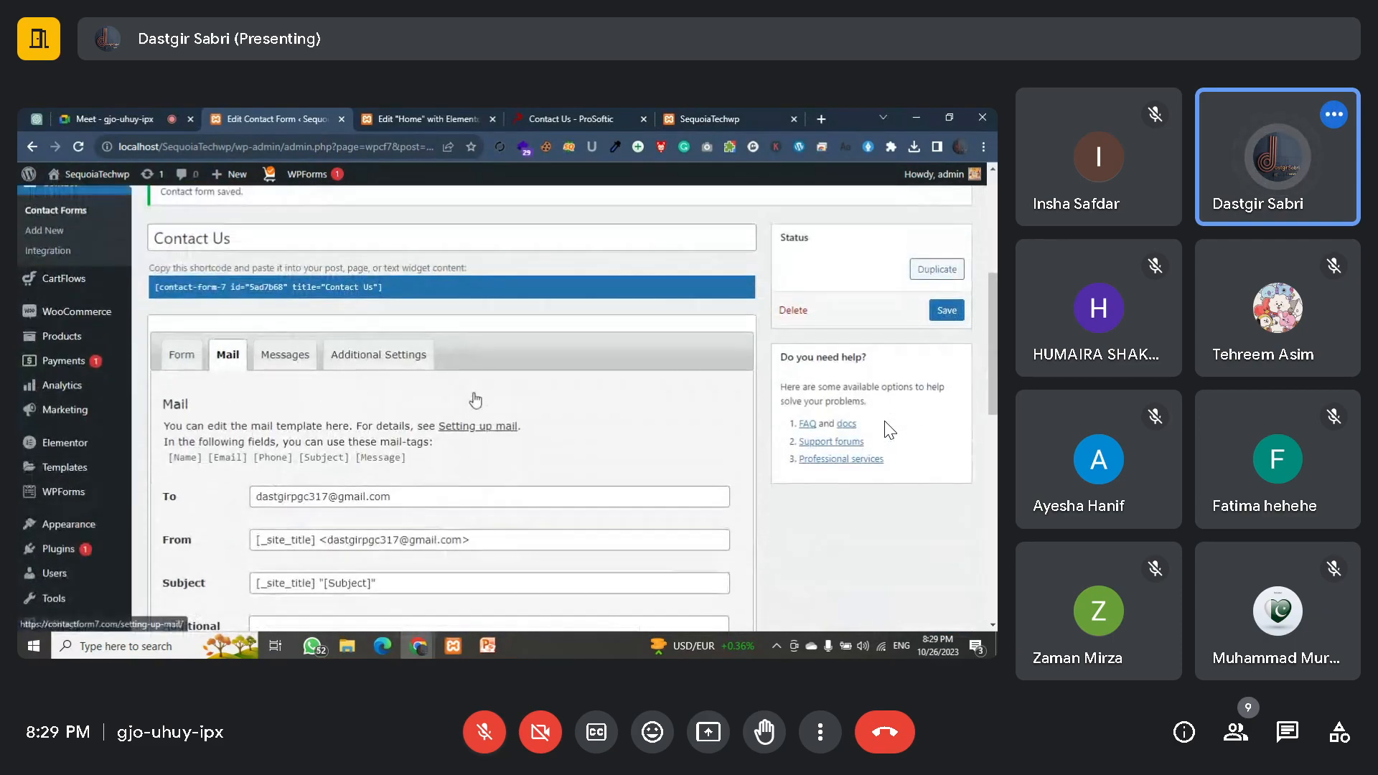
scroll(476, 400, up, 1)
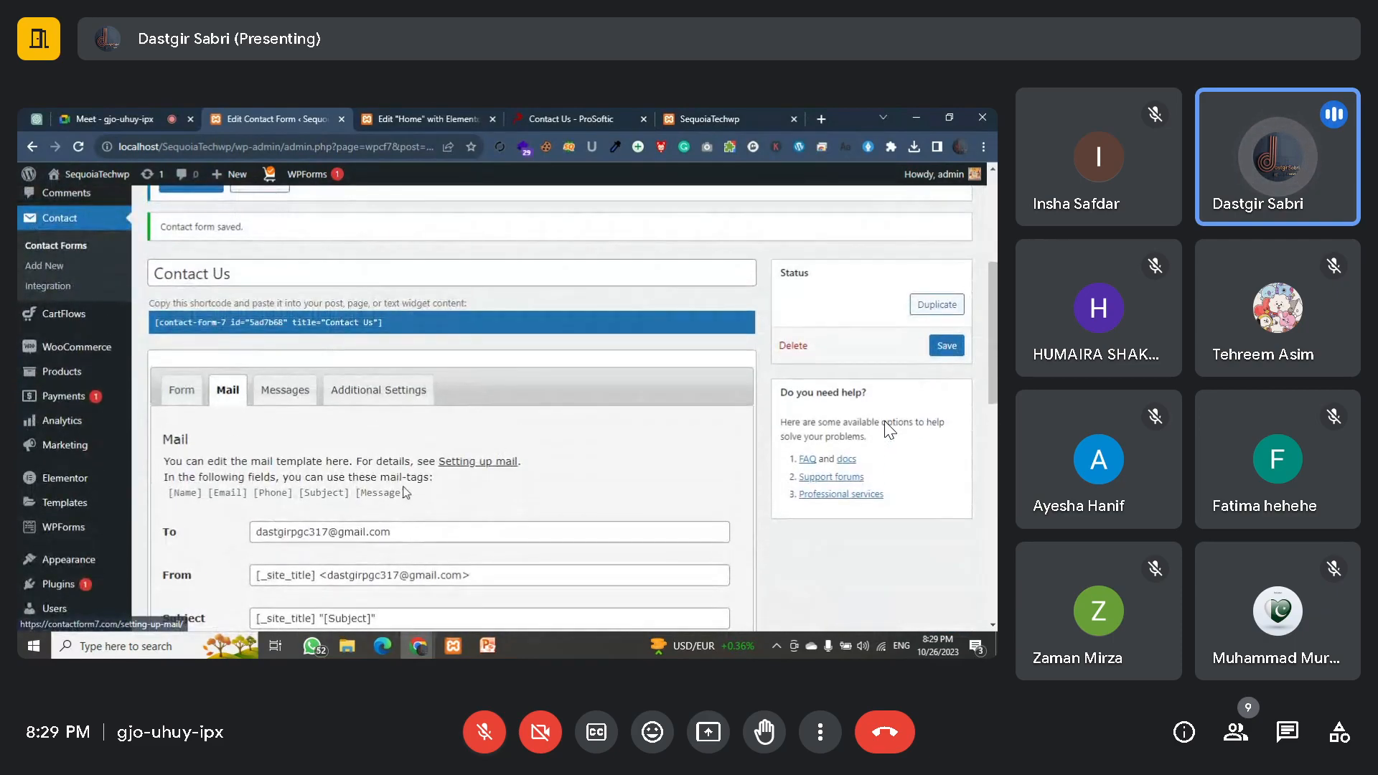
scroll(406, 493, down, 2)
drag(169, 349, 350, 360)
click(440, 354)
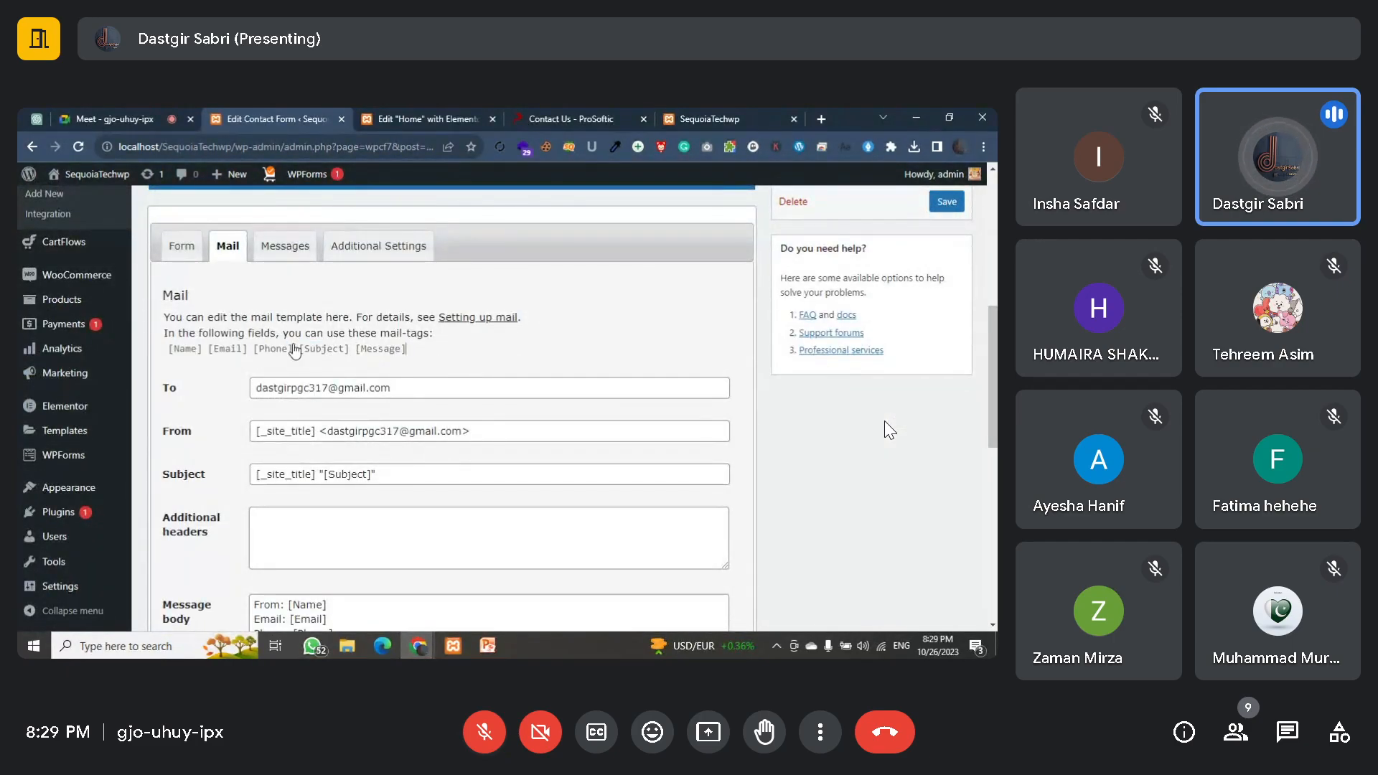
scroll(280, 362, down, 4)
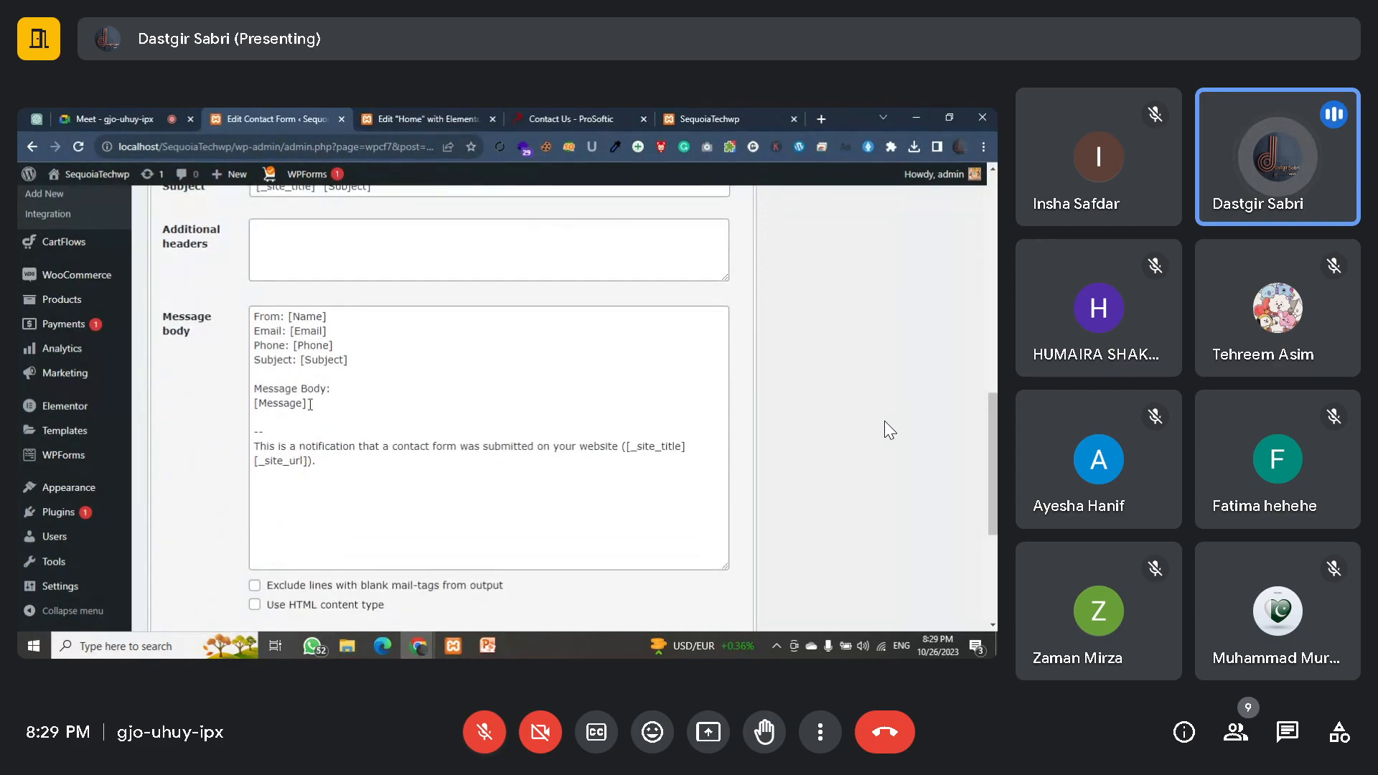
scroll(310, 402, up, 6)
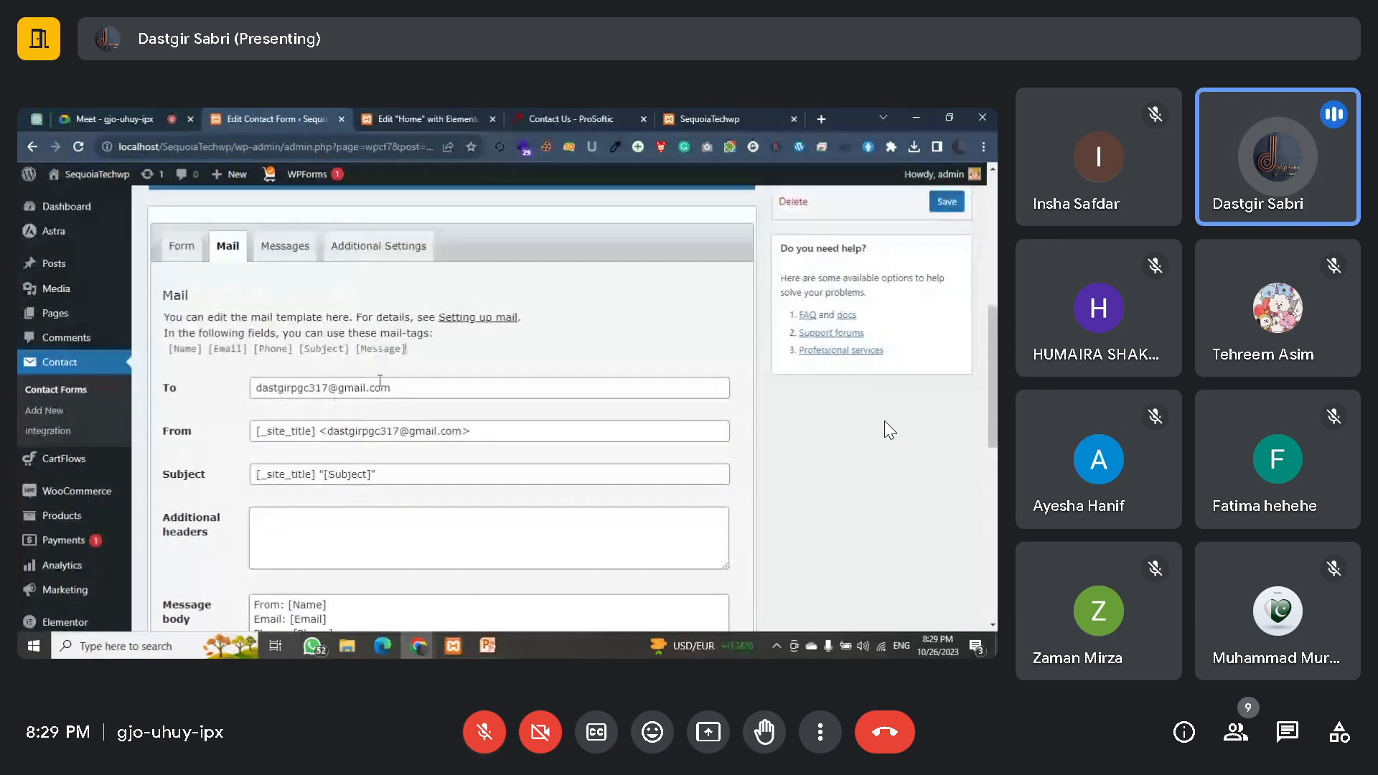
Step: Reload the SequoiaTechwp site's home page and look through its sections for the embedded contact form
click(538, 115)
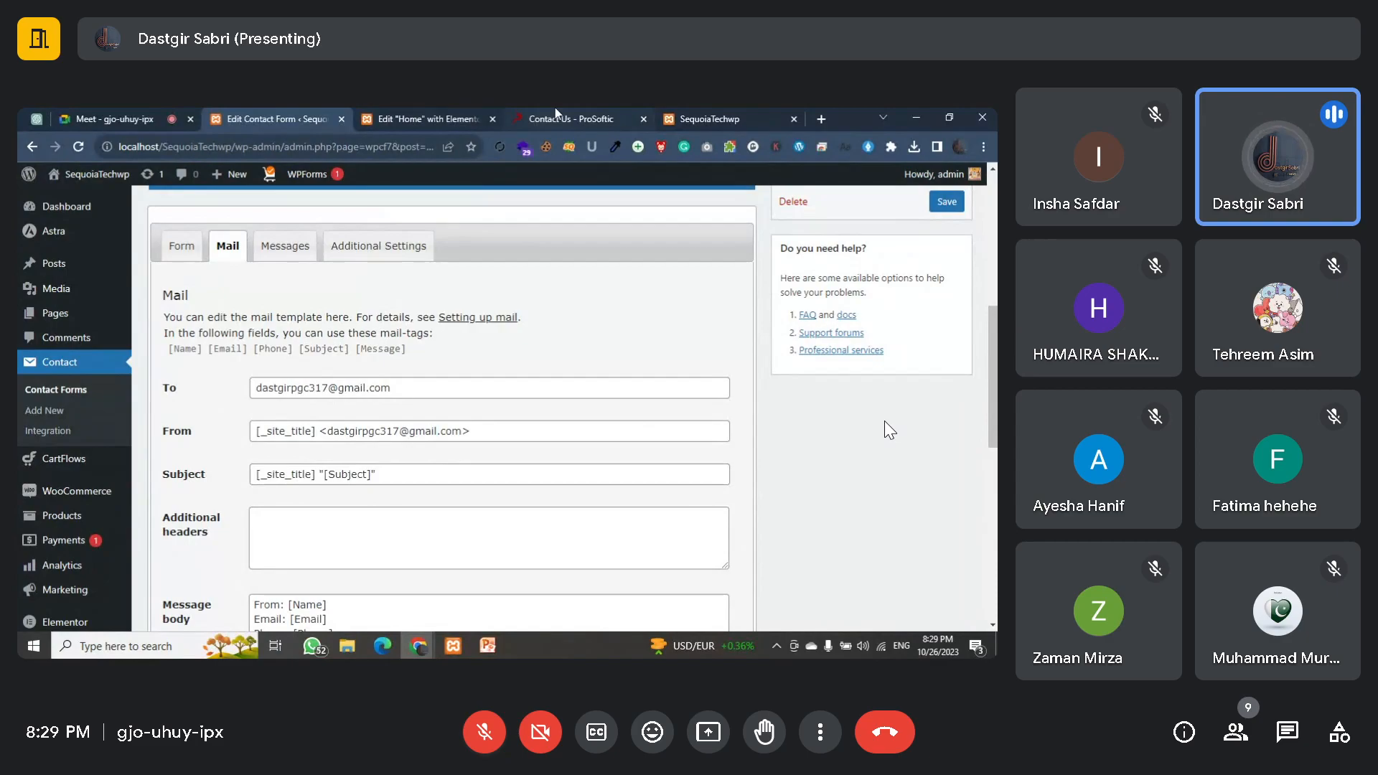
click(725, 117)
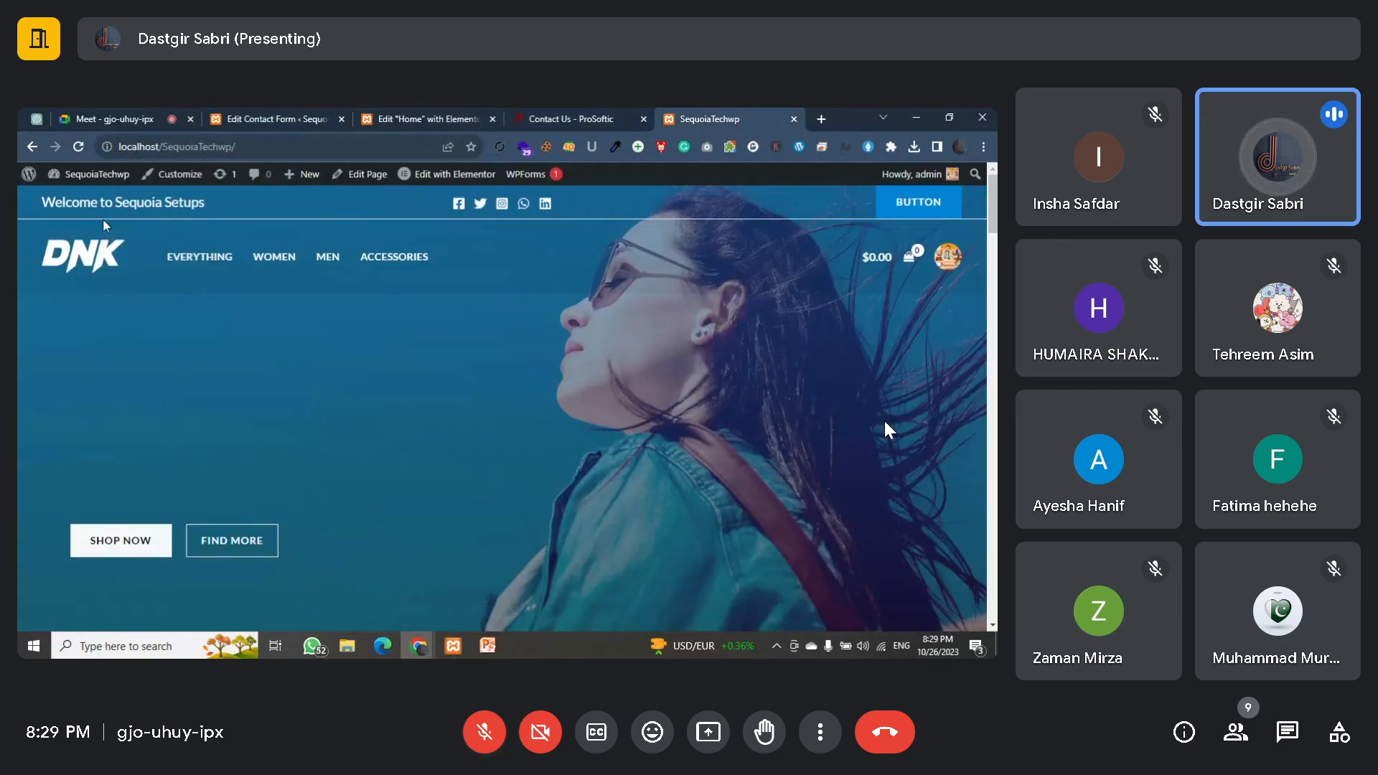
click(78, 148)
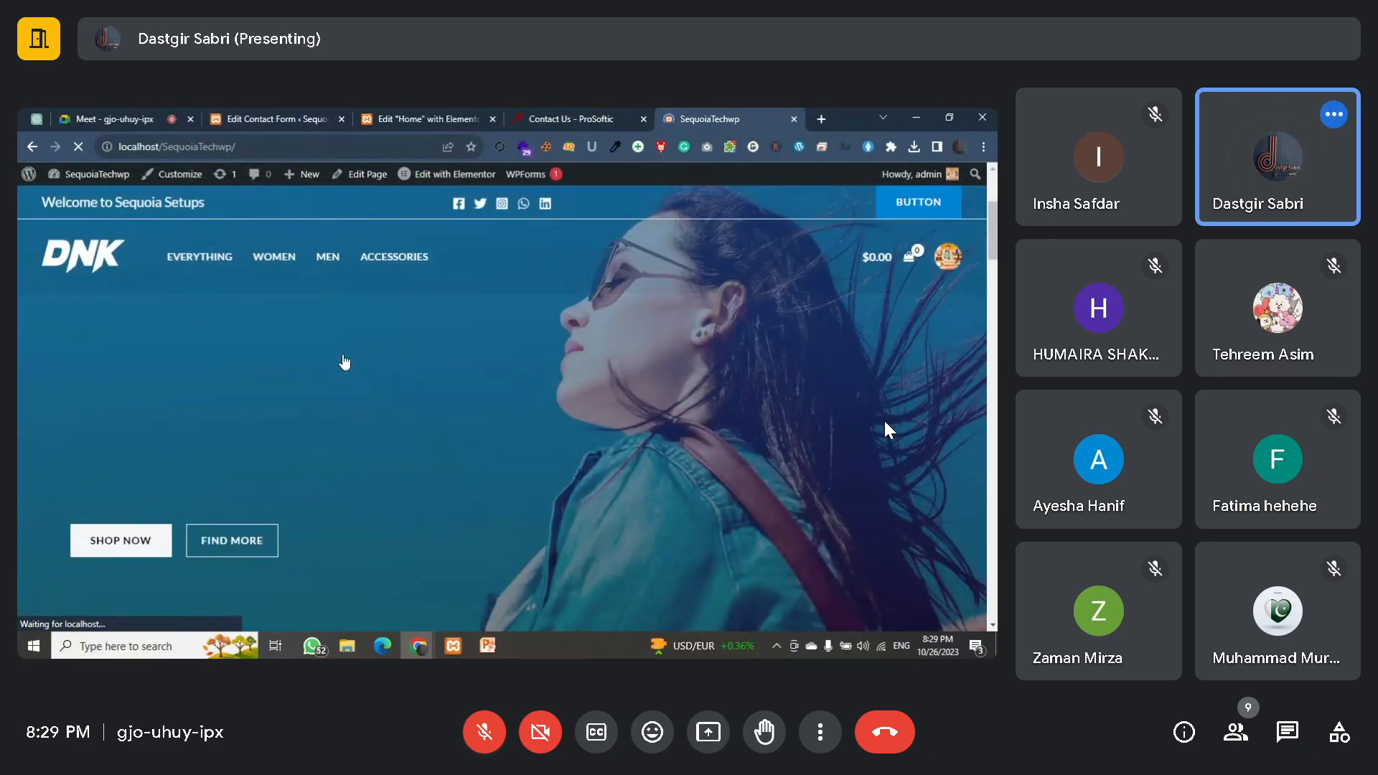
scroll(348, 366, down, 3)
scroll(348, 359, down, 5)
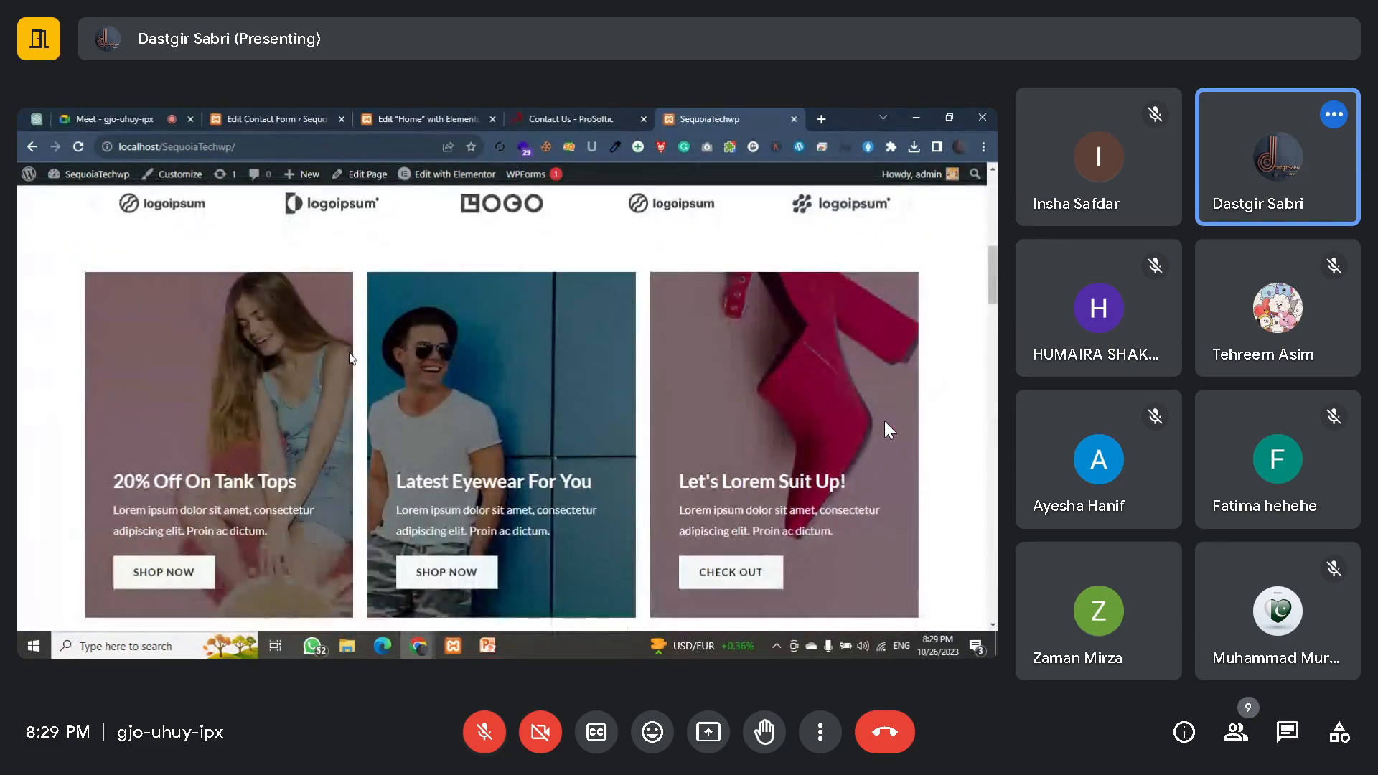
scroll(355, 355, down, 3)
scroll(363, 373, down, 5)
scroll(380, 446, up, 3)
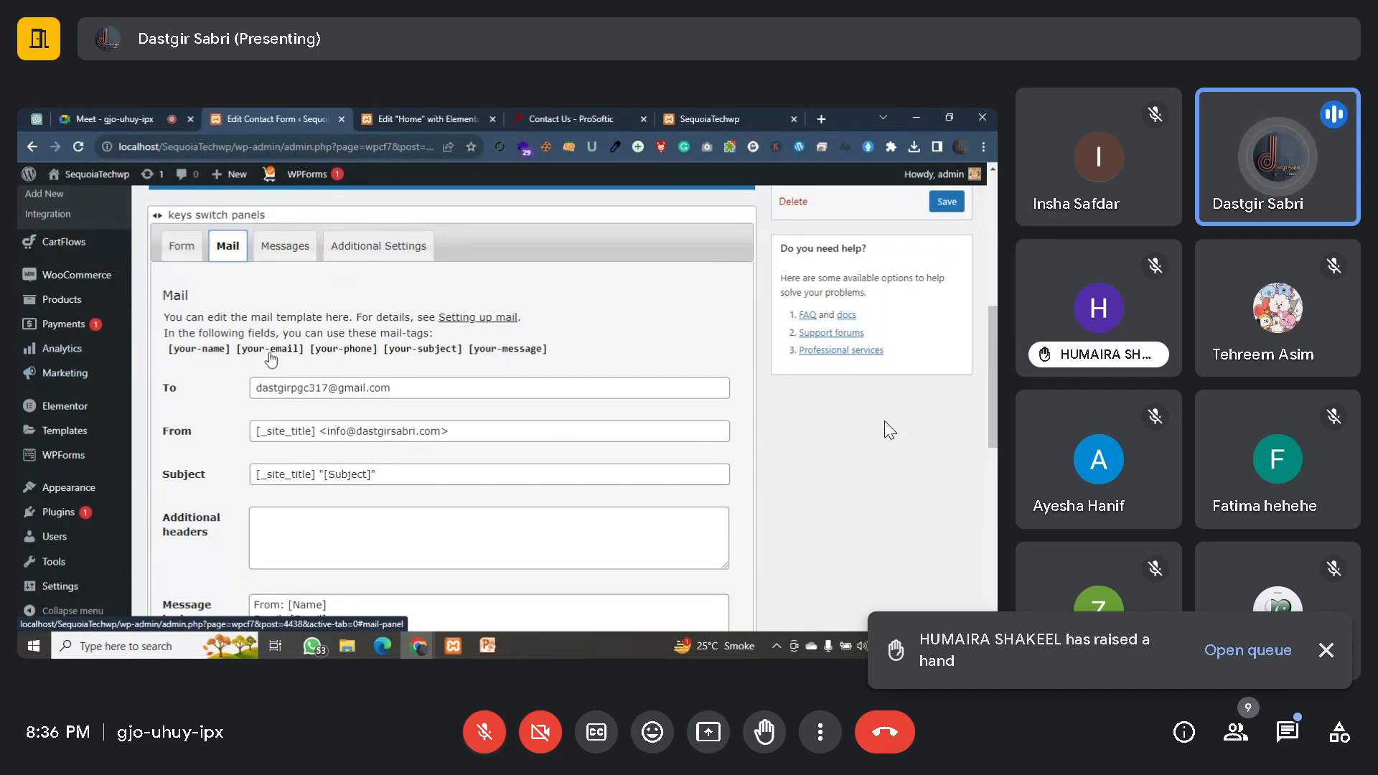
Step: Replace the [Name] tag in the message body's From line with the [your-name] mail-tag
triple_click(224, 352)
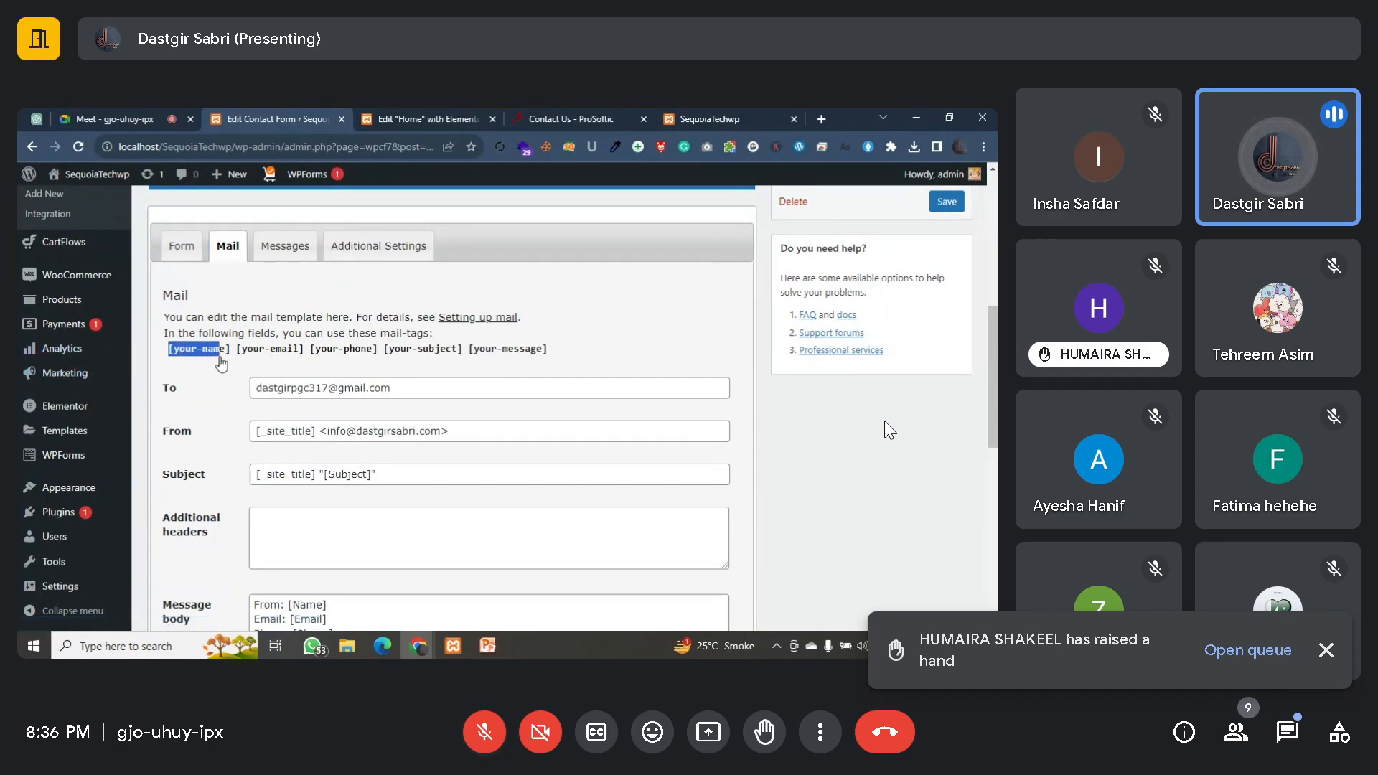
click(225, 356)
key(ctrl+c)
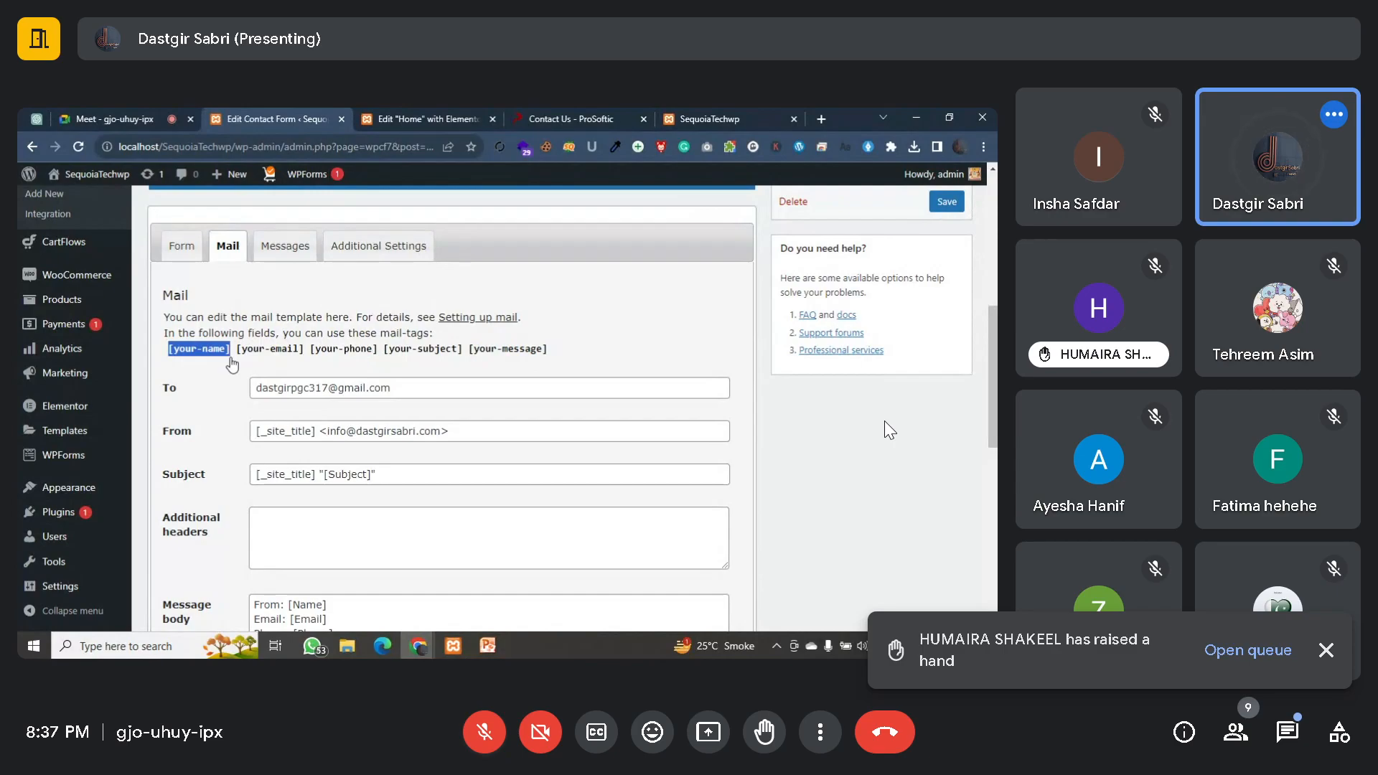
scroll(269, 393, down, 1)
scroll(280, 391, down, 3)
drag(290, 388, 331, 387)
key(ctrl+v)
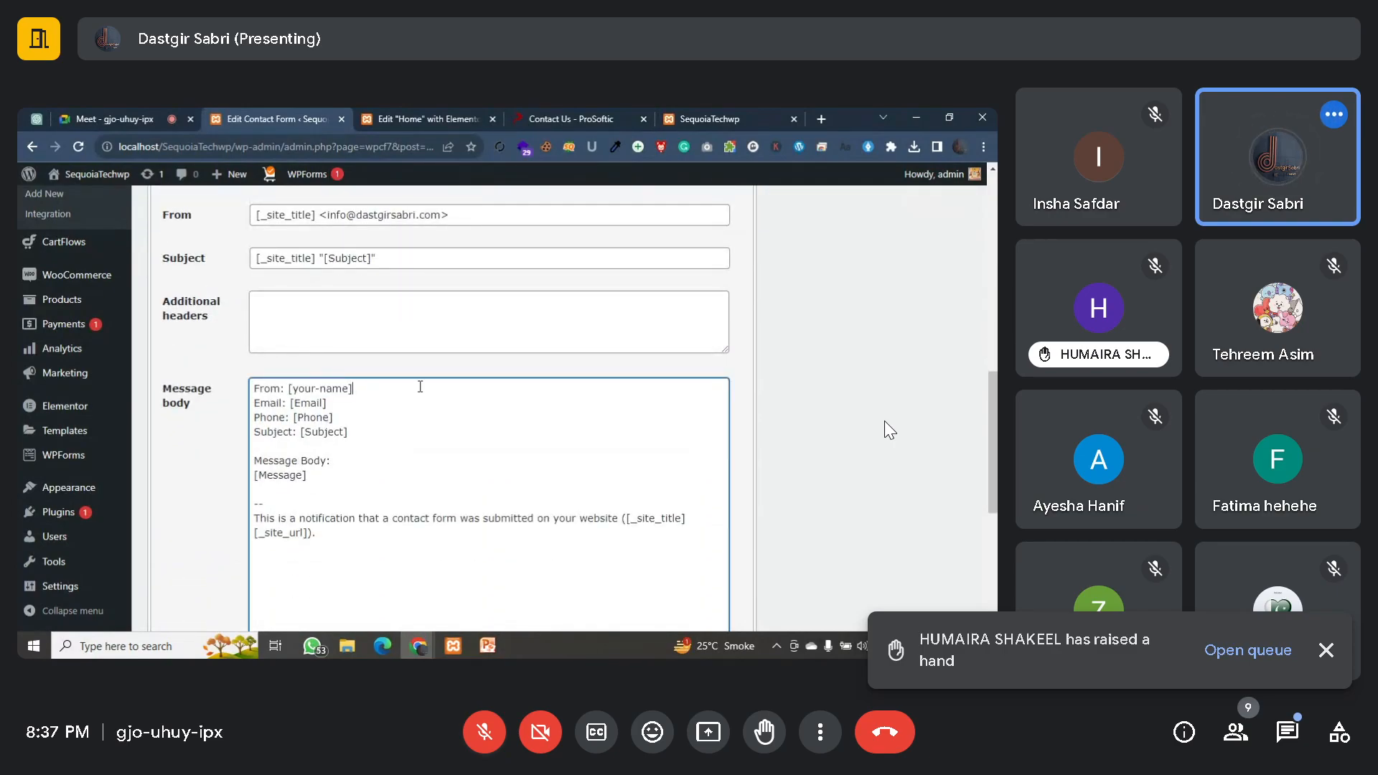
Step: Replace the [Email] tag in the message body's Email line with the [your-email] mail-tag
scroll(231, 322, up, 4)
drag(236, 421, 302, 425)
key(ctrl+c)
scroll(297, 428, down, 5)
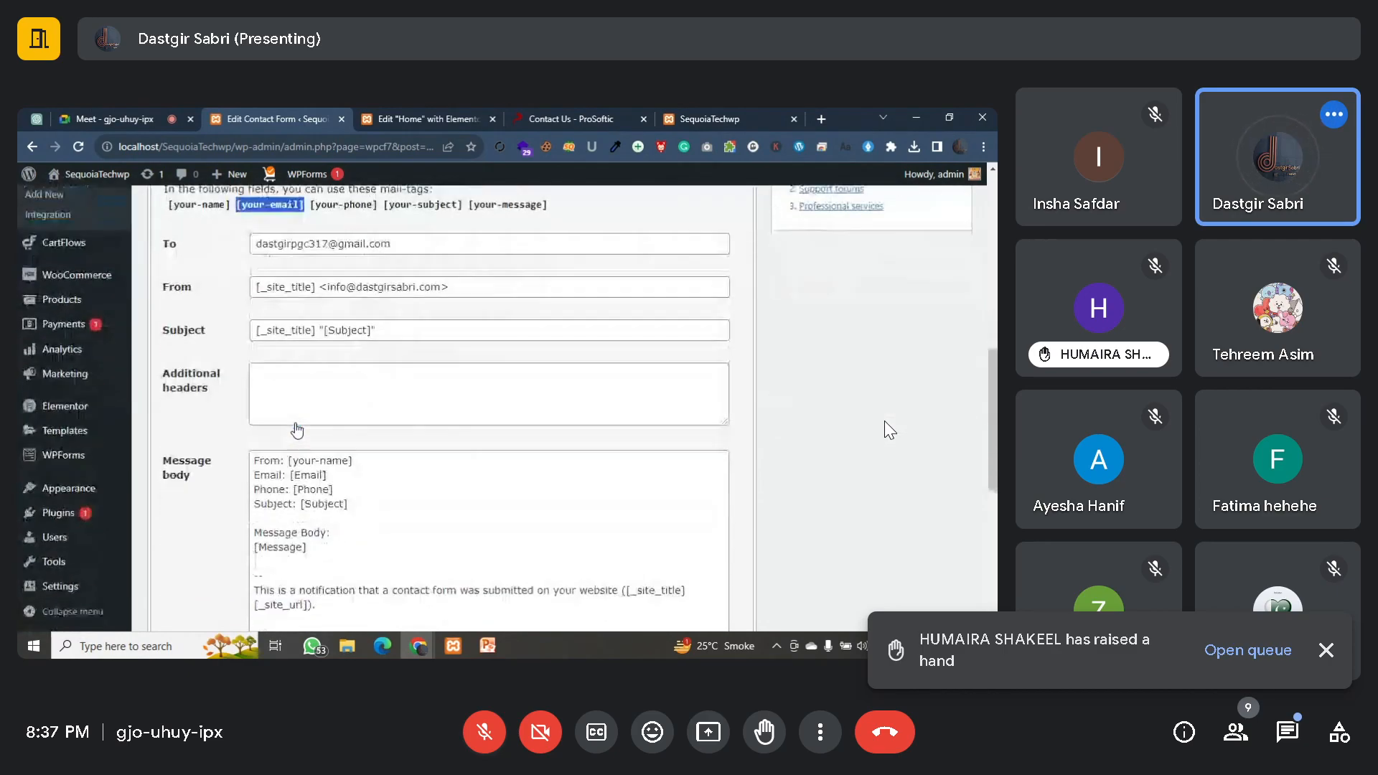
scroll(296, 420, up, 1)
drag(291, 403, 327, 404)
key(ctrl+v)
Step: Replace the [Phone] tag in the message body's Phone line with the [your-phone] mail-tag
scroll(275, 413, up, 4)
scroll(275, 412, up, 1)
drag(311, 421, 380, 431)
key(ctrl+c)
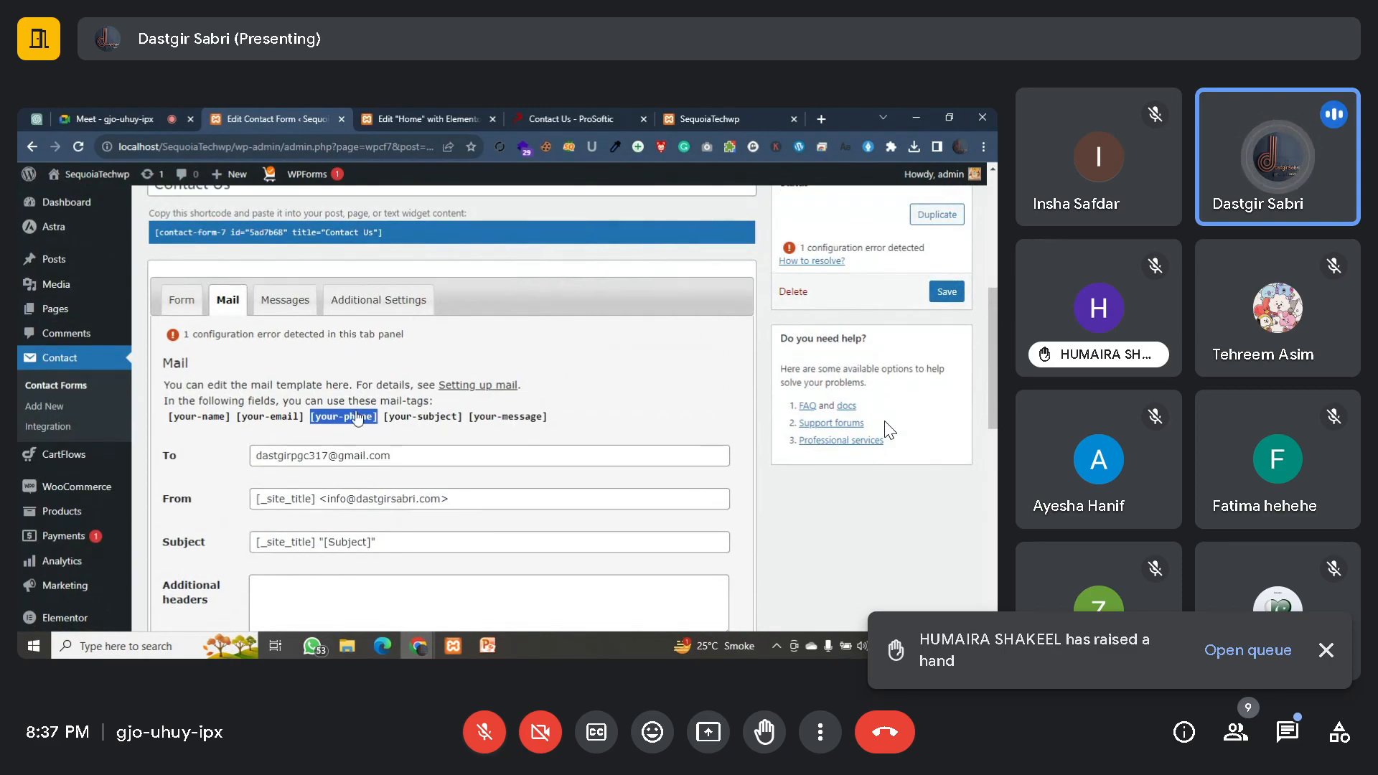
scroll(356, 415, down, 4)
drag(297, 421, 342, 420)
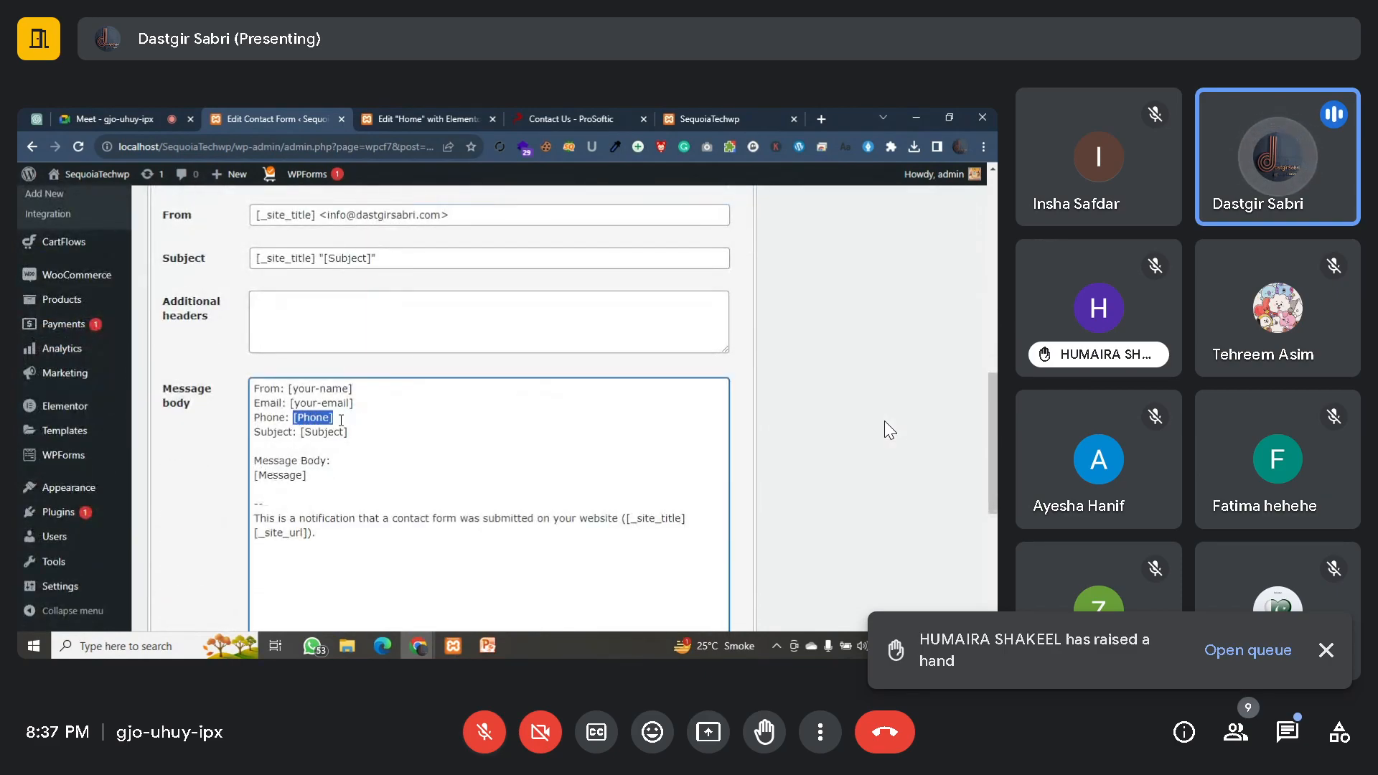
key(ctrl+v)
key(ctrl+s)
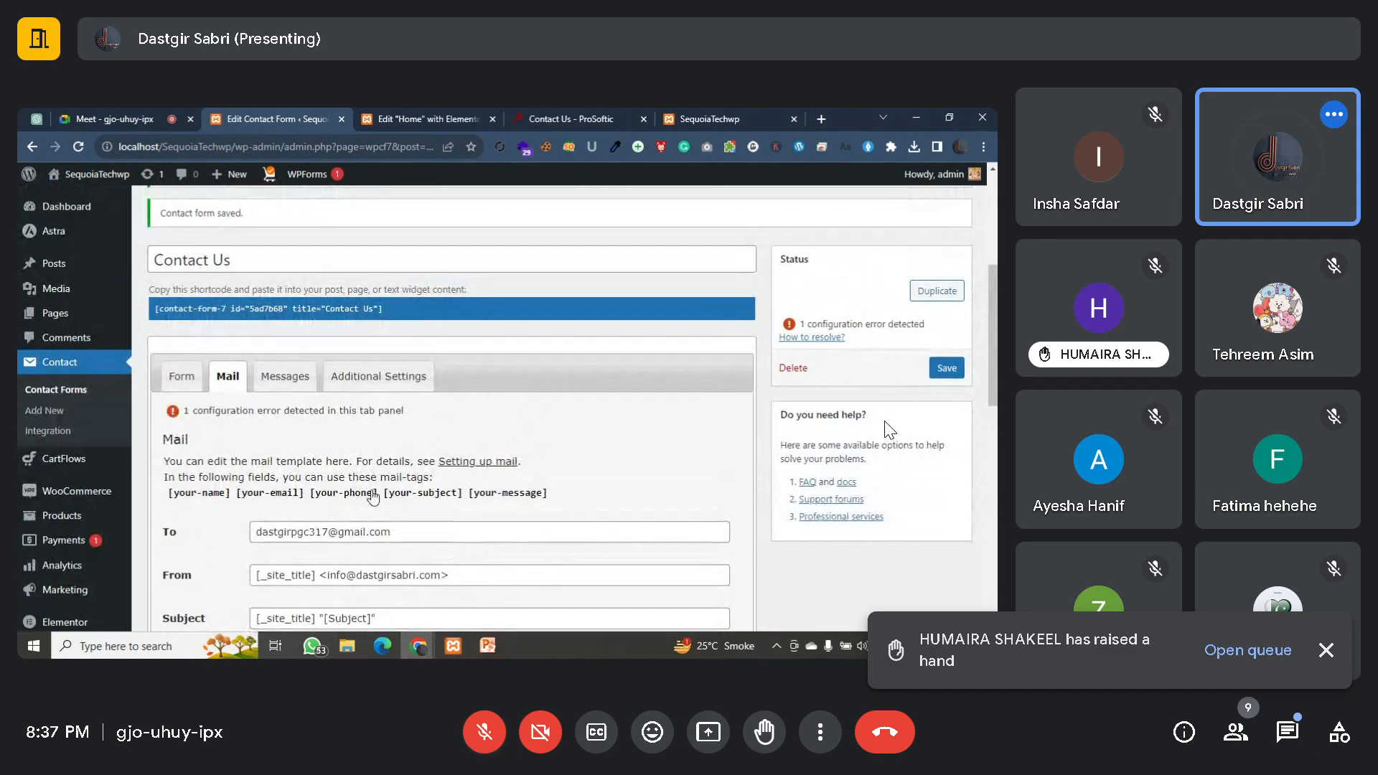
Step: Replace the [Subject] tag in the message body's Subject line with the [your-subject] mail-tag
drag(384, 500, 450, 496)
scroll(450, 495, down, 4)
drag(302, 505, 356, 505)
Step: Replace the [Message] tag under Message Body with the [your-message] mail-tag
scroll(355, 467, up, 3)
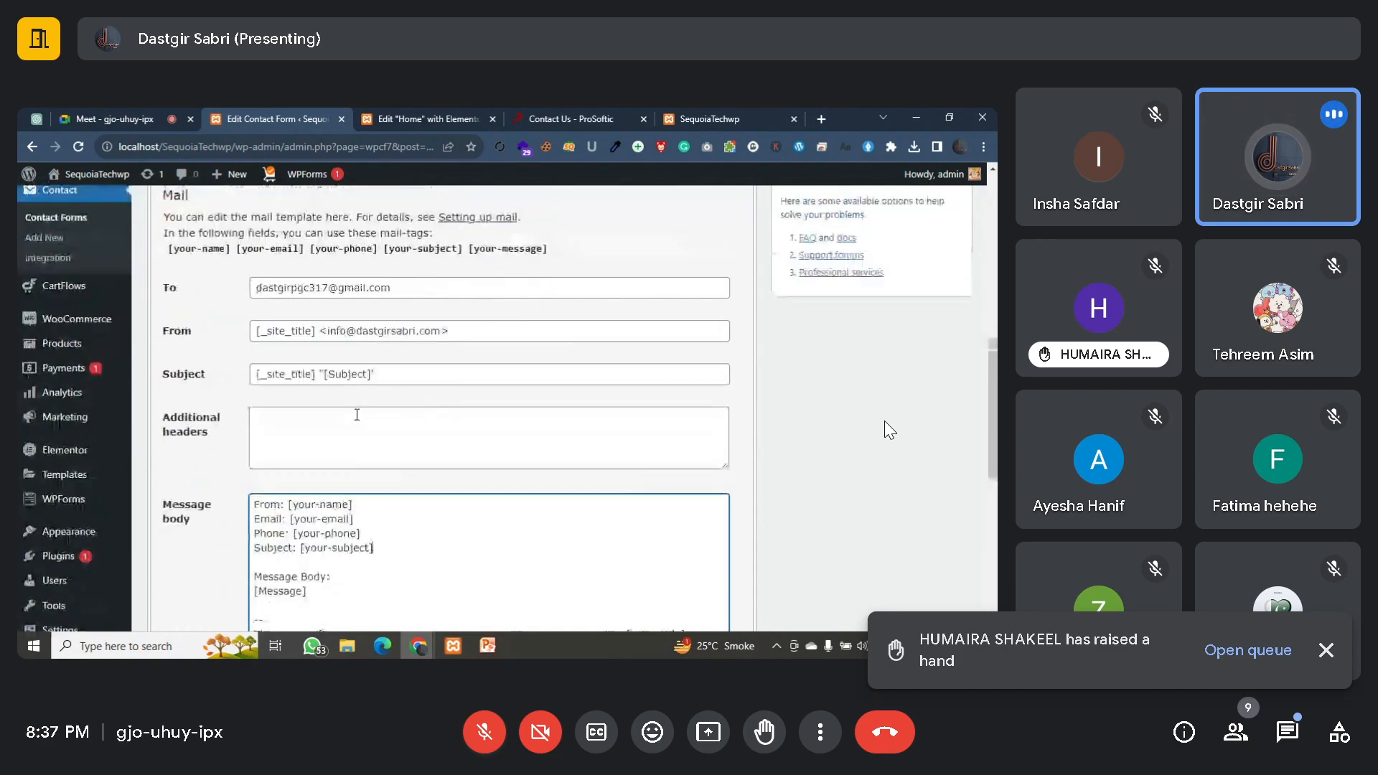
drag(550, 422, 463, 436)
key(ctrl+c)
scroll(395, 437, down, 5)
drag(308, 403, 256, 402)
key(ctrl+v)
scroll(406, 402, up, 2)
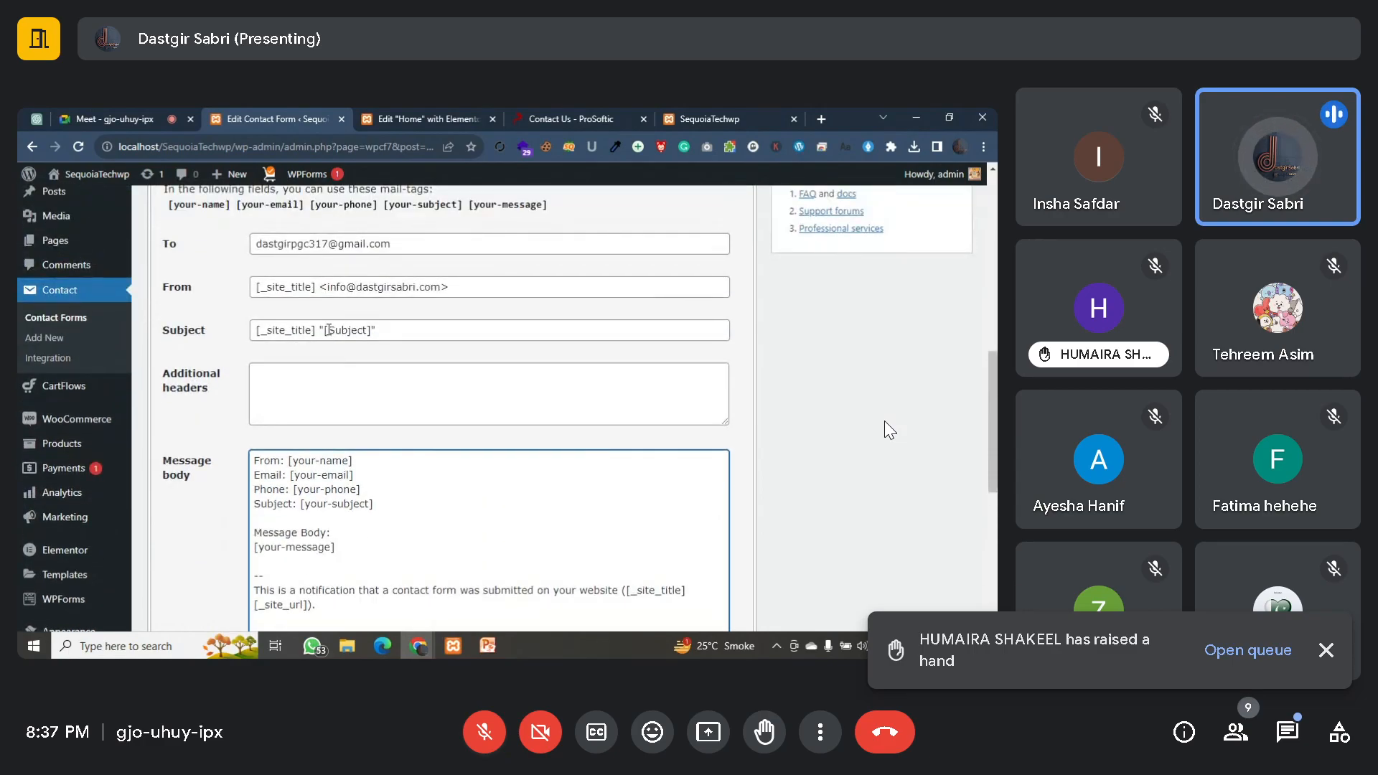
Step: Replace the [Subject] tag in the mail template's Subject field with the [your-subject] mail-tag
scroll(326, 329, up, 2)
drag(385, 349, 464, 356)
key(ctrl+c)
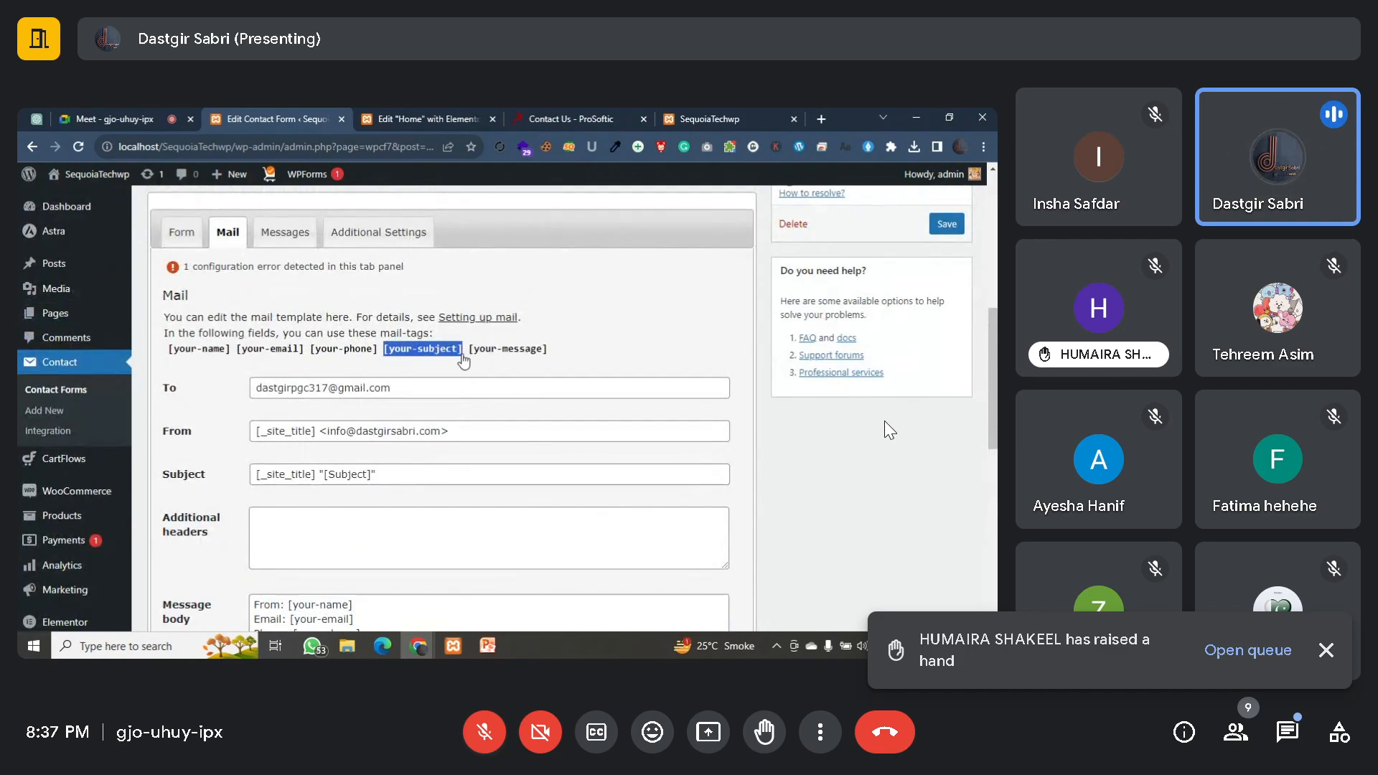
click(327, 474)
drag(324, 473, 378, 474)
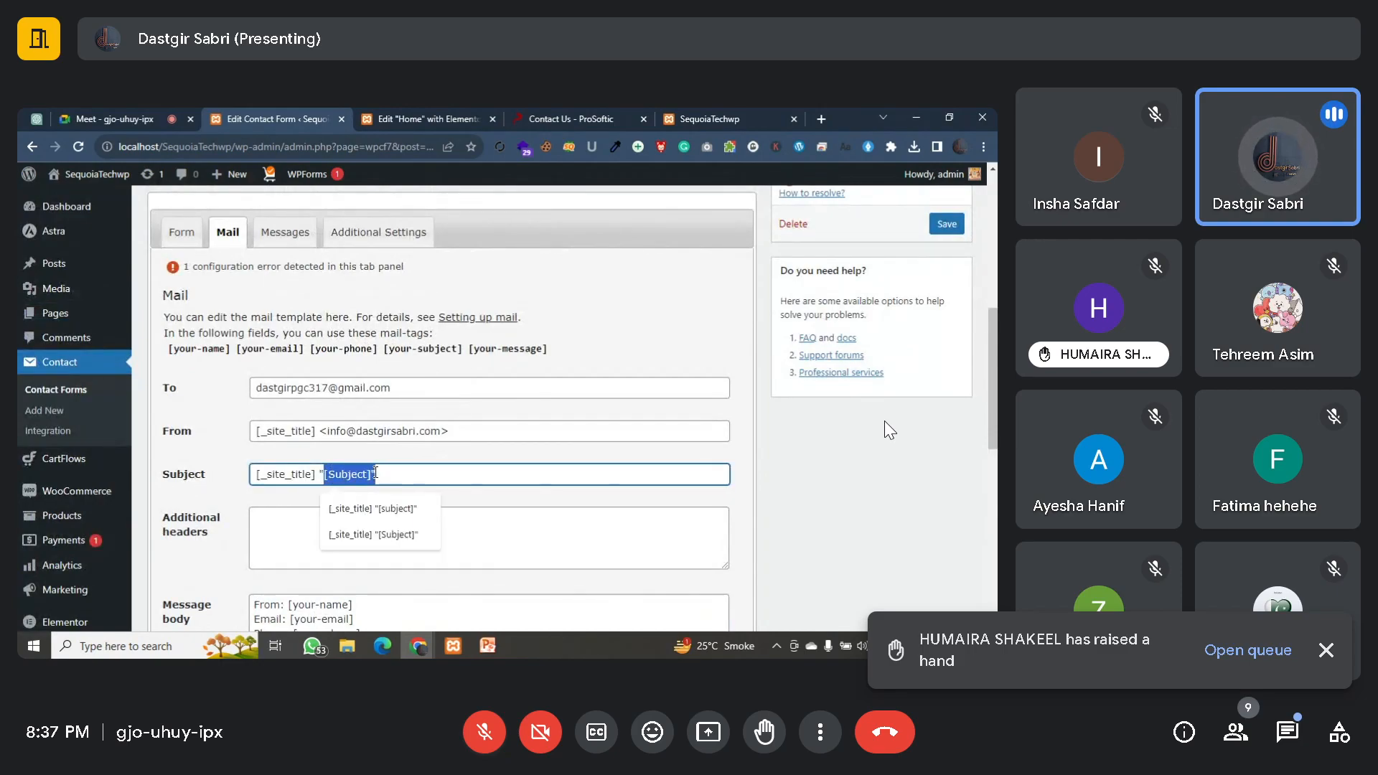
key(ctrl+v)
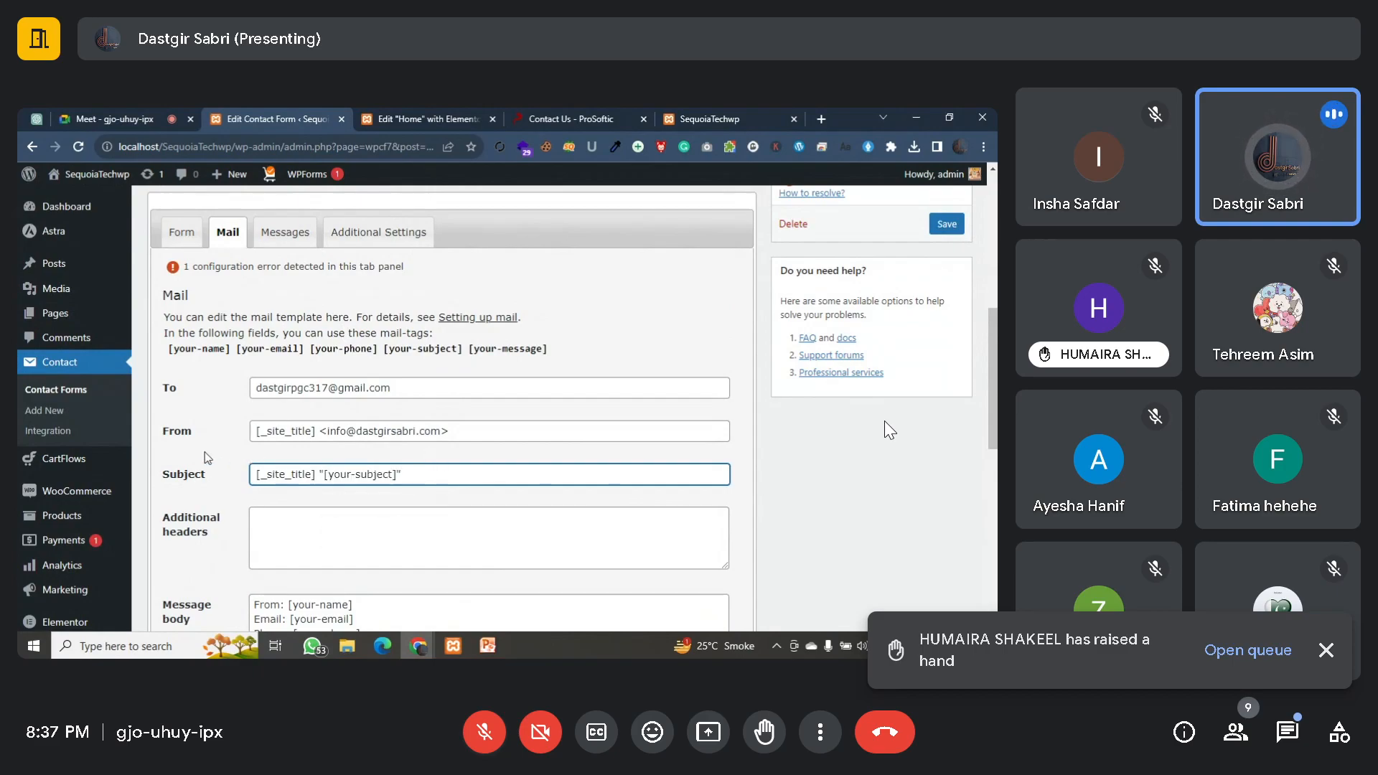
Step: Save the Contact Us form and check the mail template for remaining configuration errors
click(947, 224)
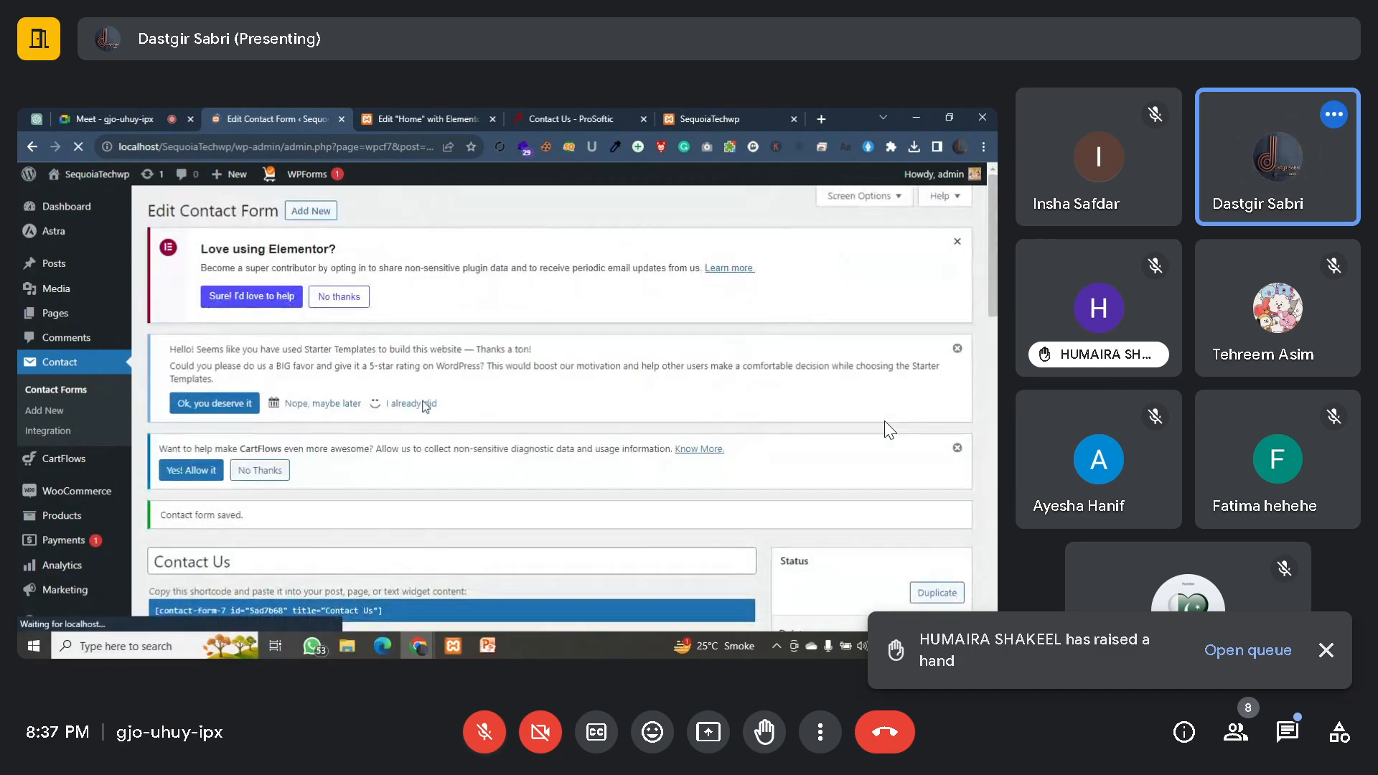
scroll(422, 388, down, 3)
click(422, 388)
scroll(422, 388, down, 3)
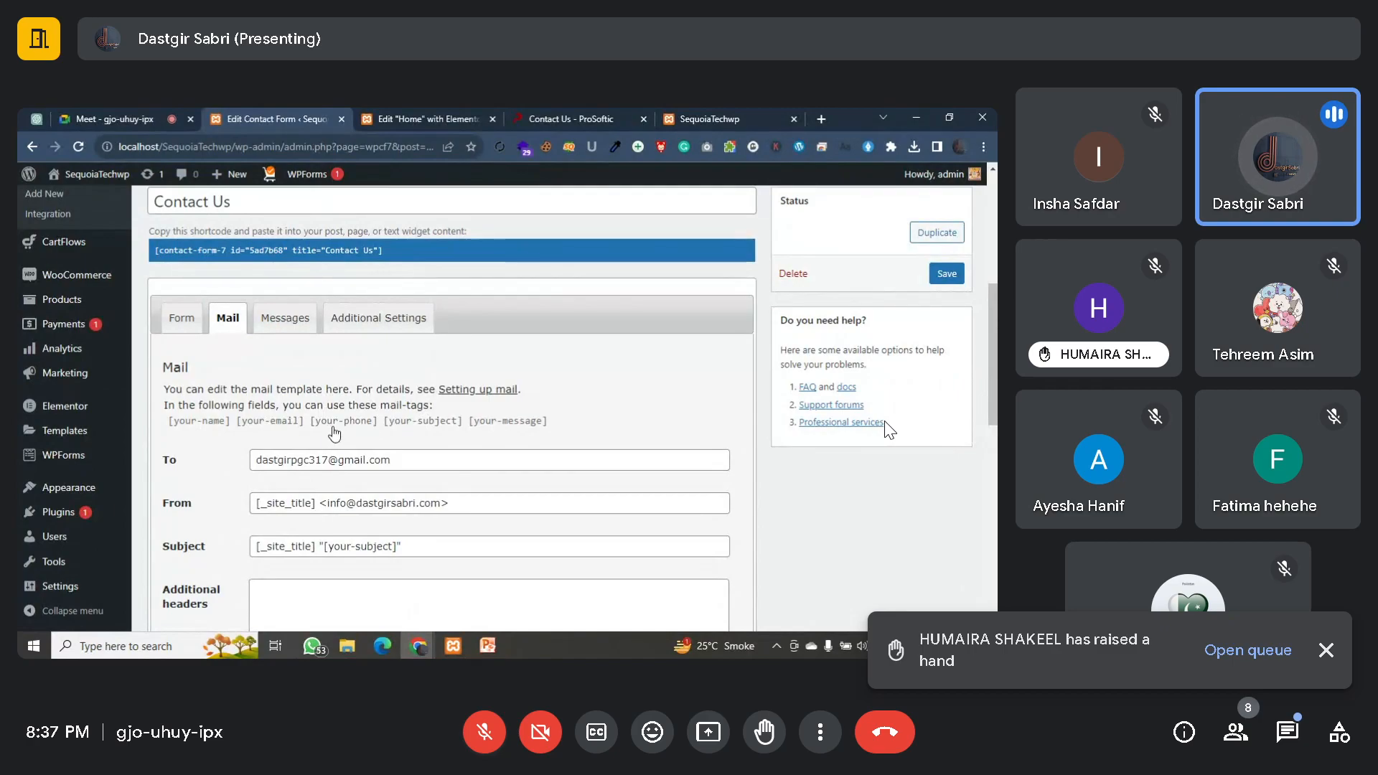
scroll(316, 385, up, 1)
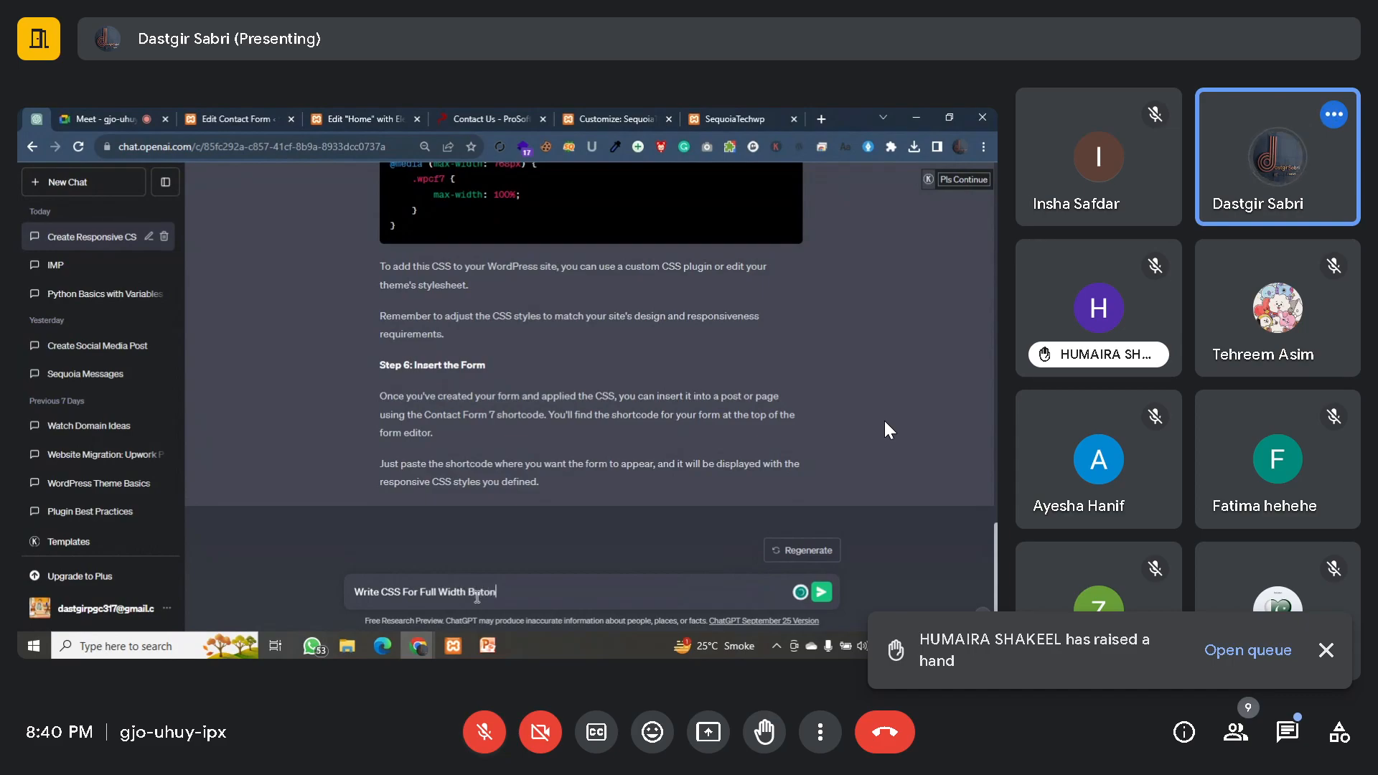
Step: Correct the spelling of "Button" in the ChatGPT prompt and send "Write CSS For Full Width Button"
key(Left)
key(Left)
text(t)
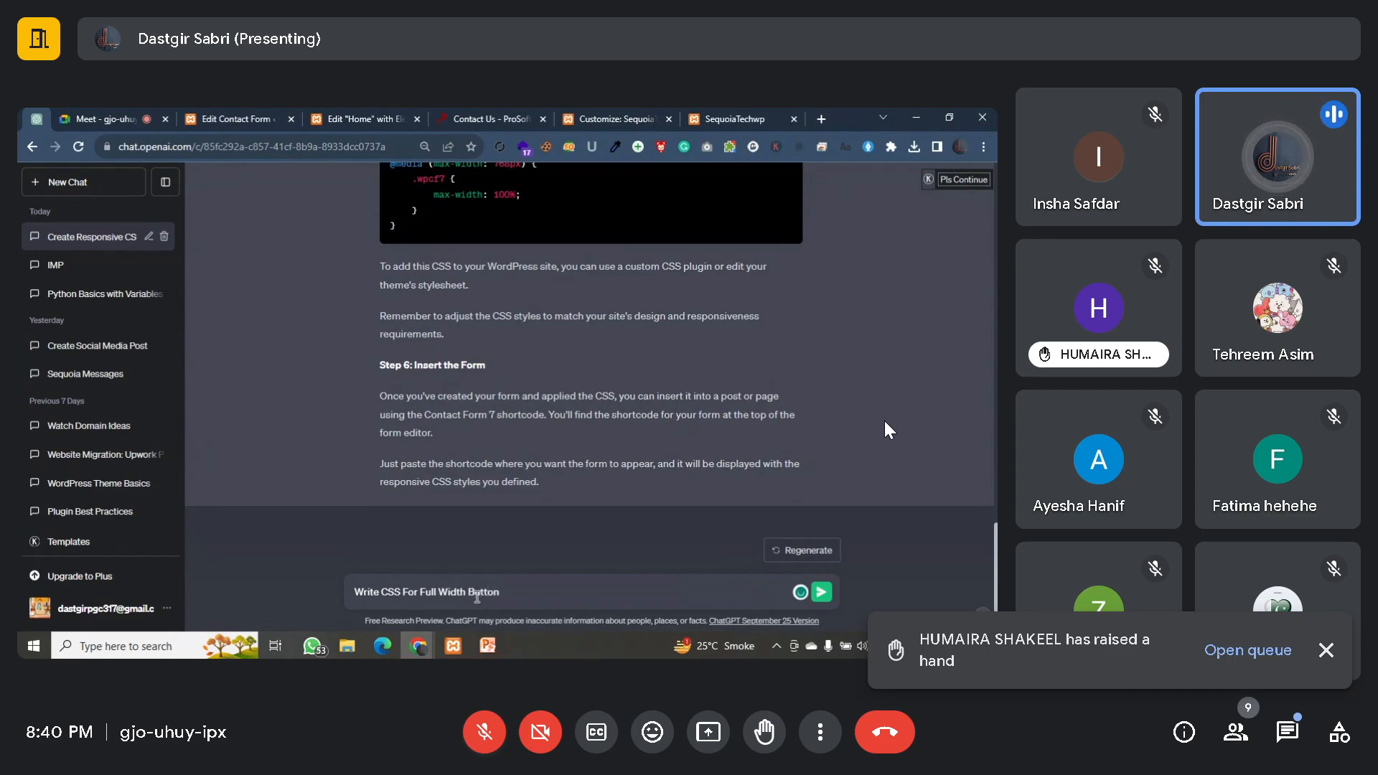
key(Return)
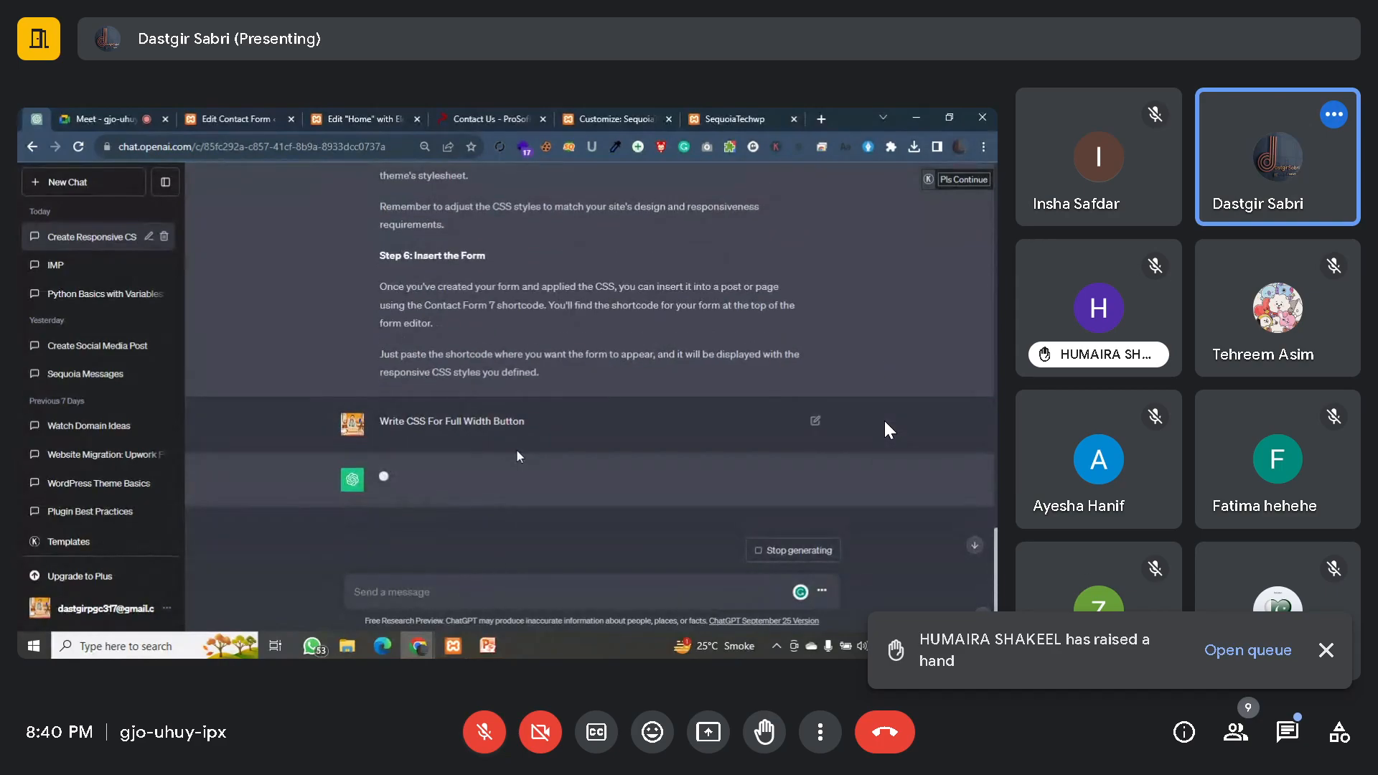
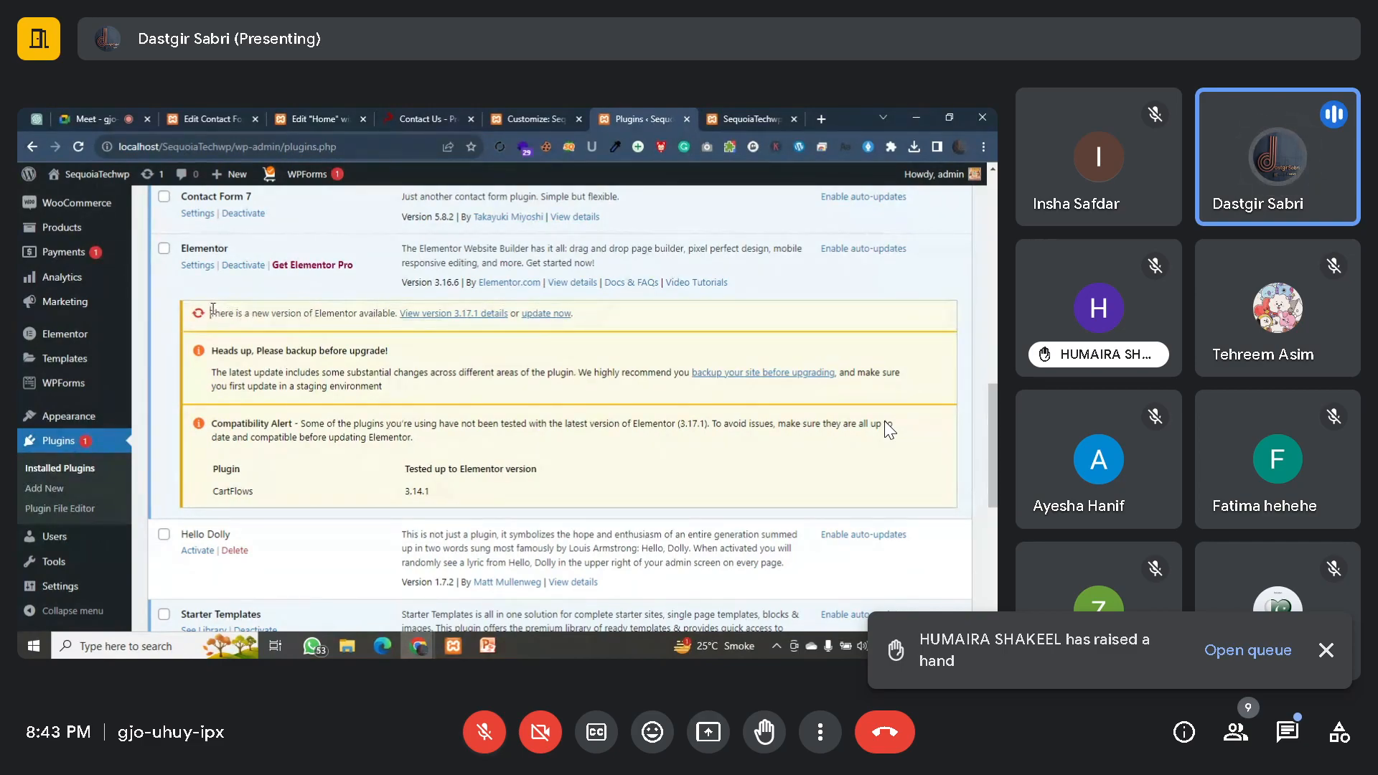
Step: Review Elementor's update notice in the installed plugins list and update the plugin to version 3.17.1
drag(210, 313, 400, 315)
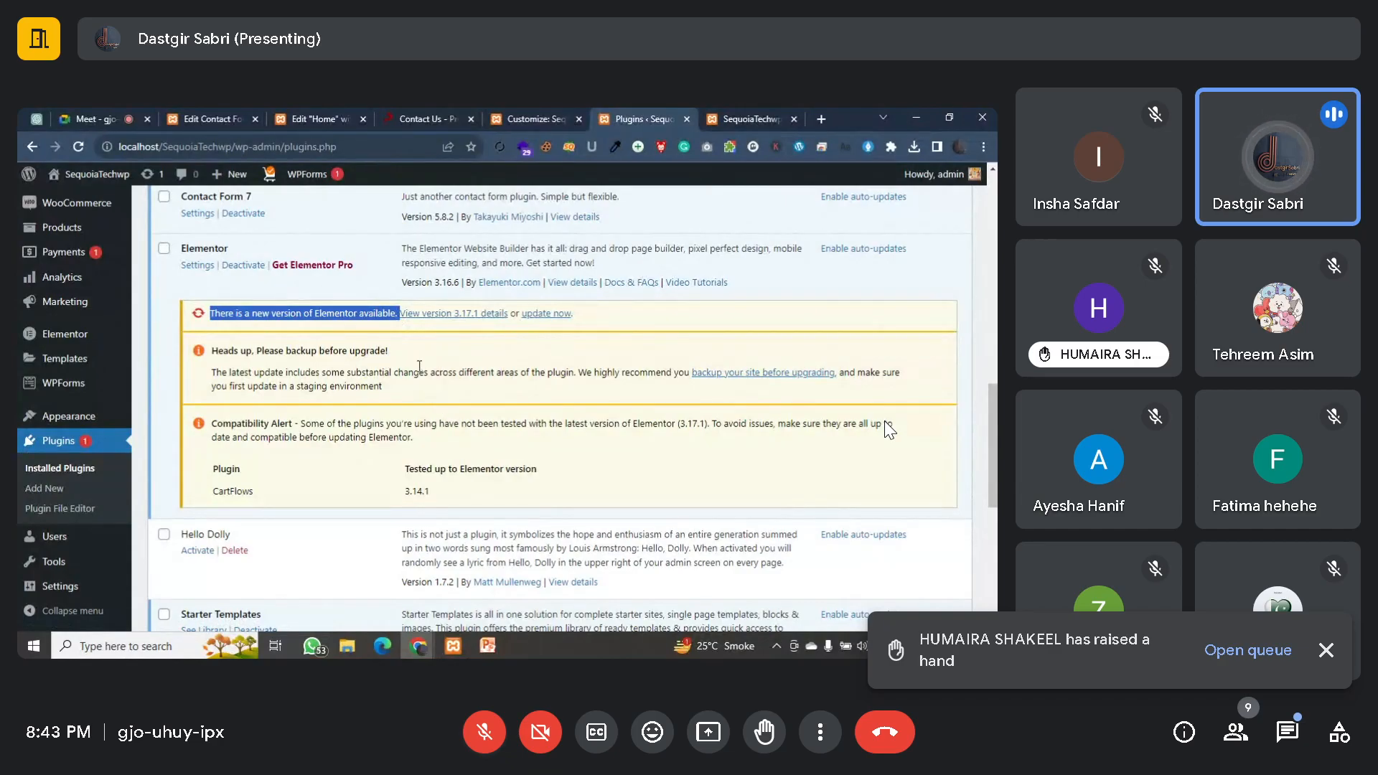
scroll(416, 365, up, 2)
scroll(360, 364, up, 5)
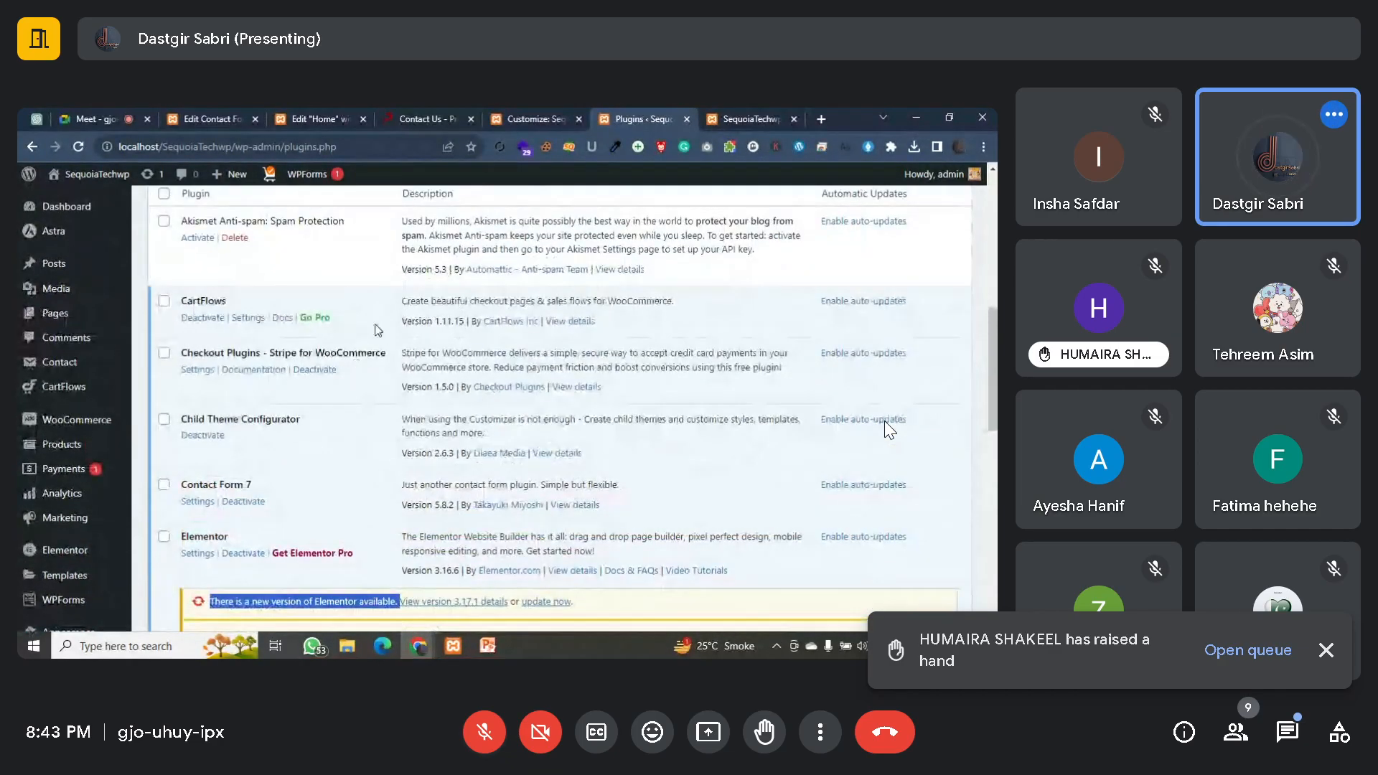
scroll(381, 287, down, 5)
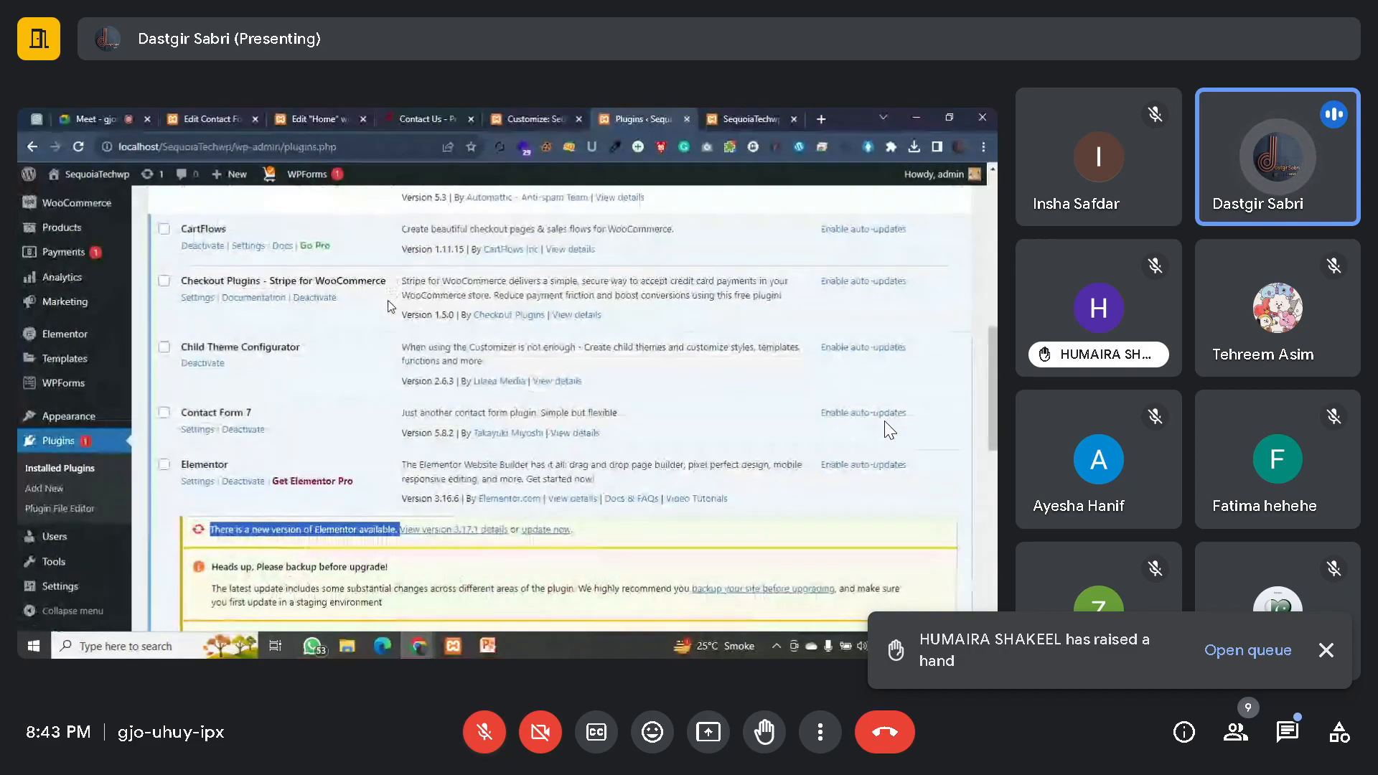
scroll(392, 318, down, 1)
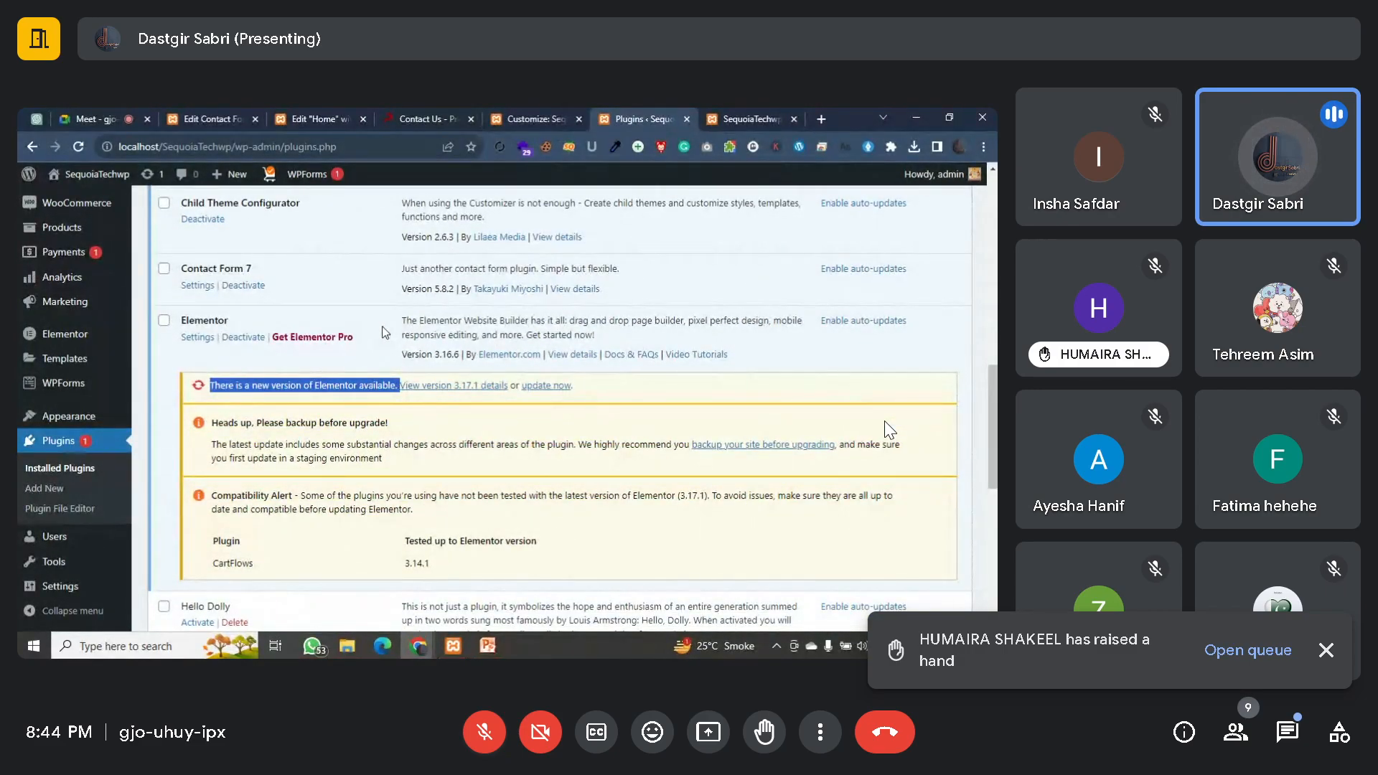
scroll(387, 364, down, 1)
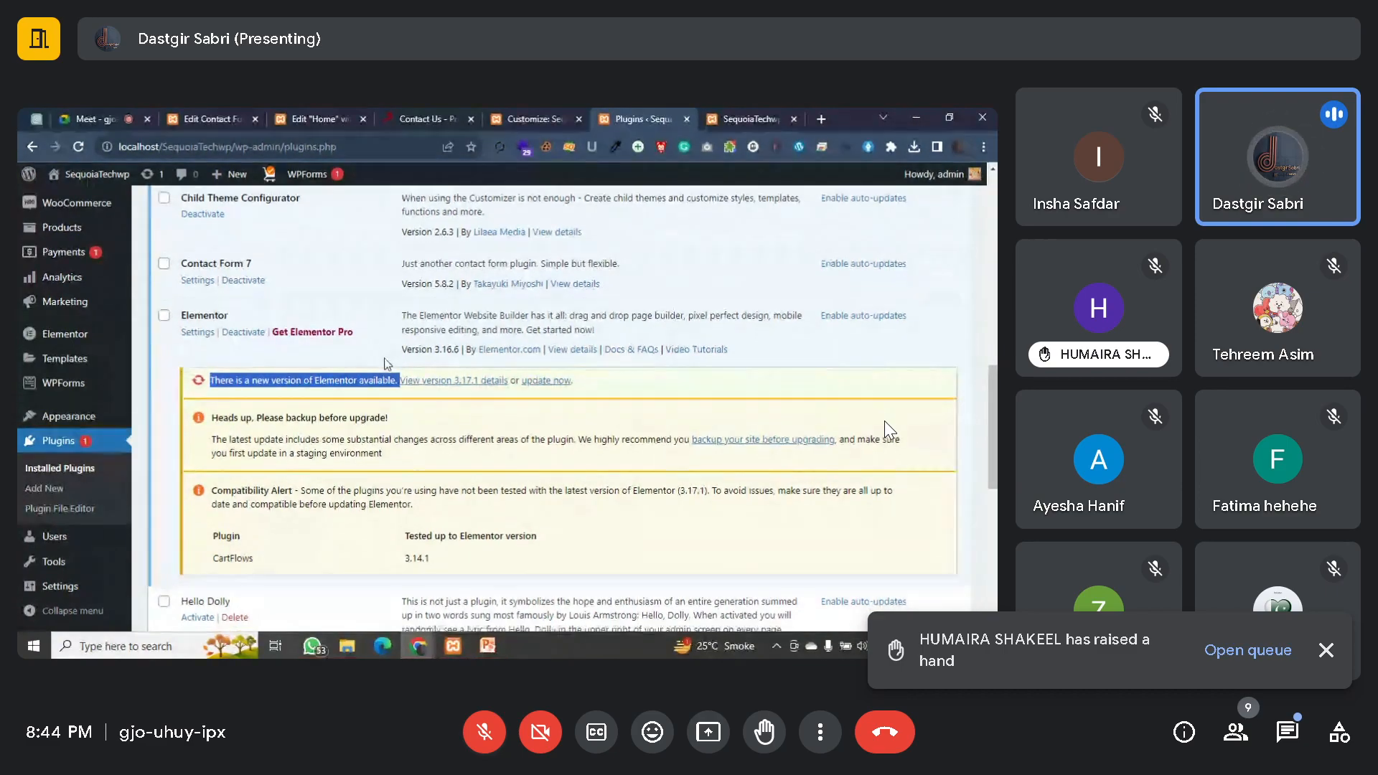
scroll(388, 364, down, 1)
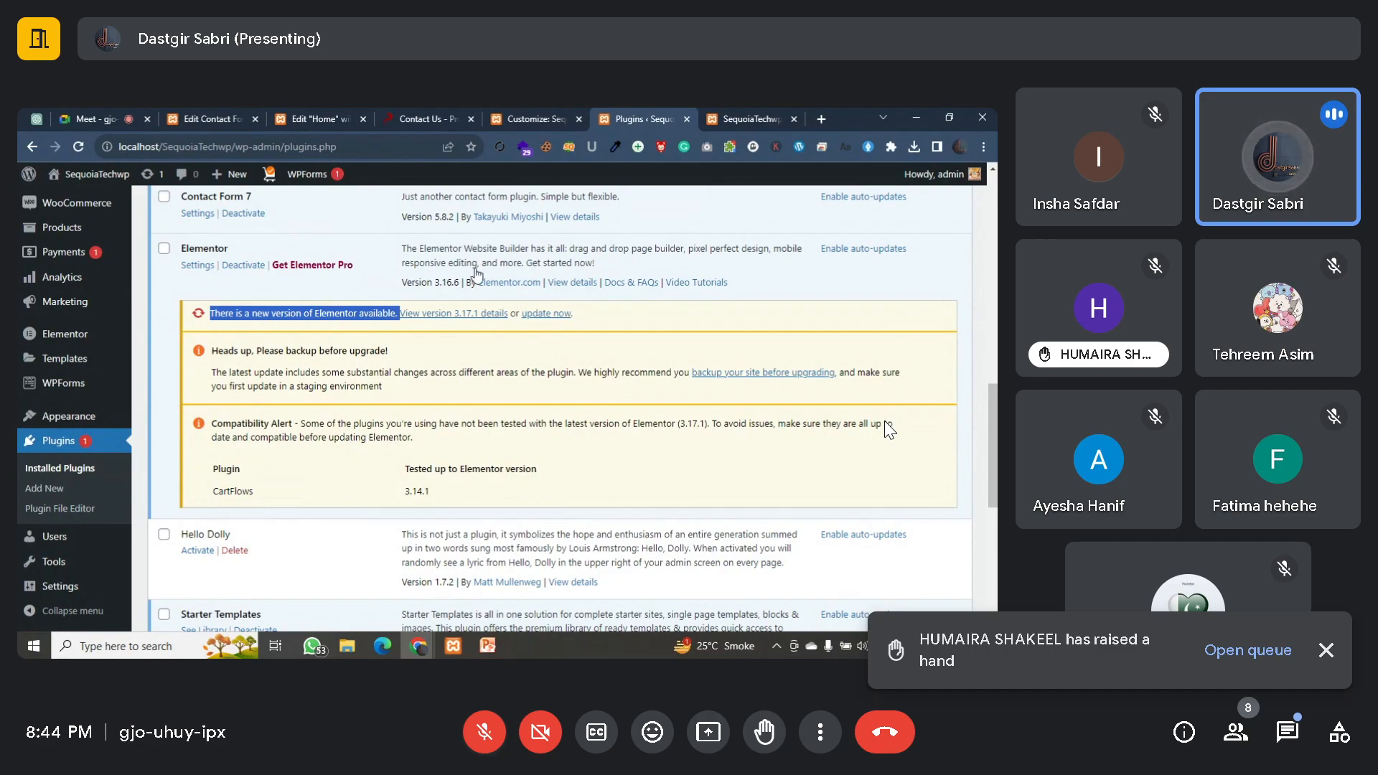
click(566, 314)
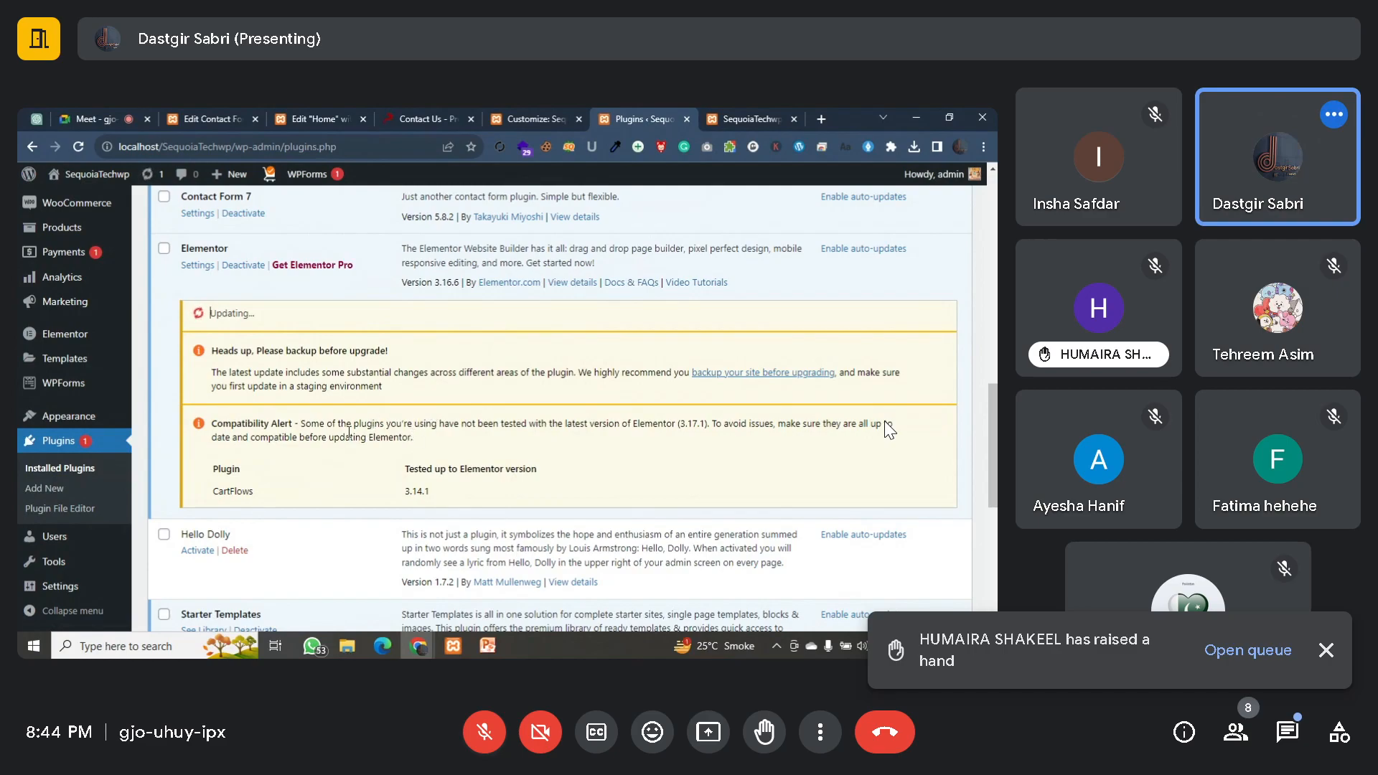
Step: Highlight the Compatibility Alert heading in Elementor's update notice, and switch to the PowerPoint presentation
drag(213, 423, 299, 424)
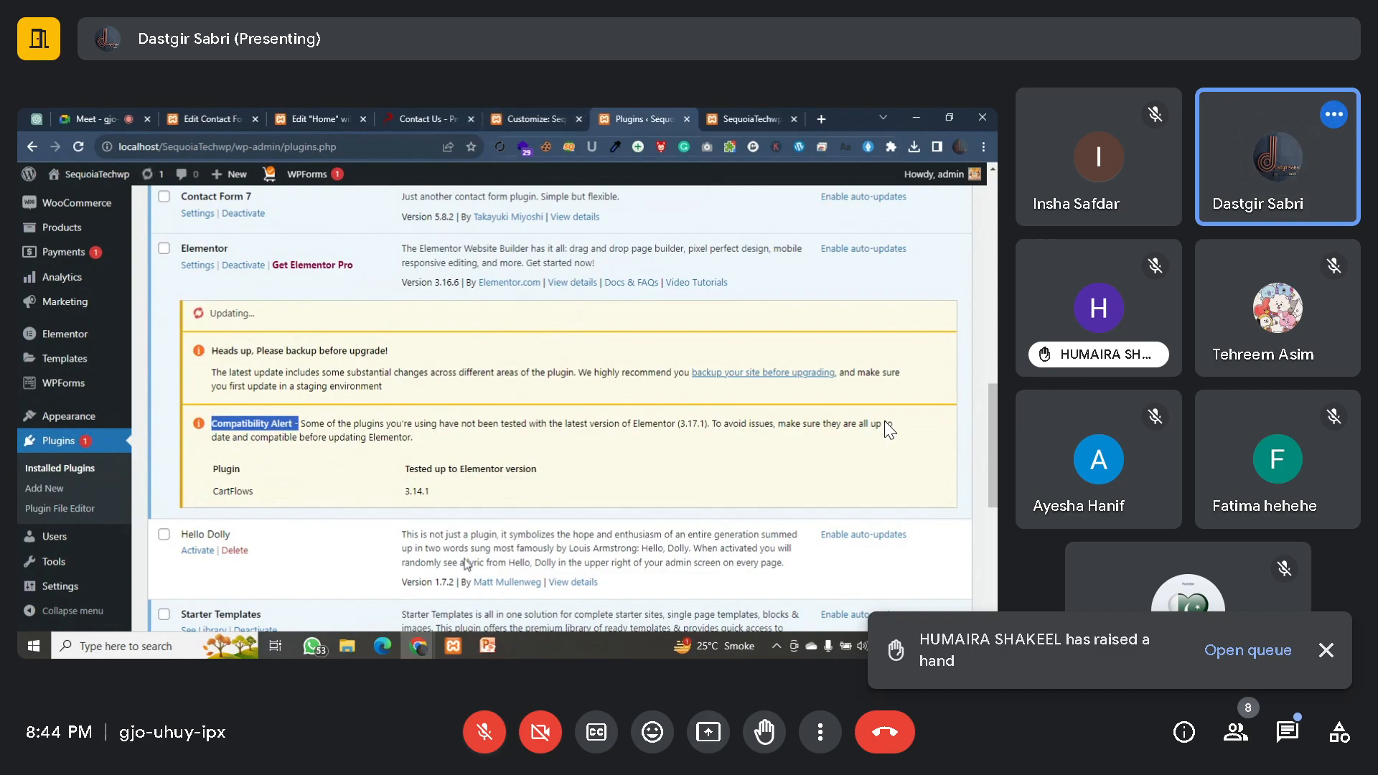
click(488, 646)
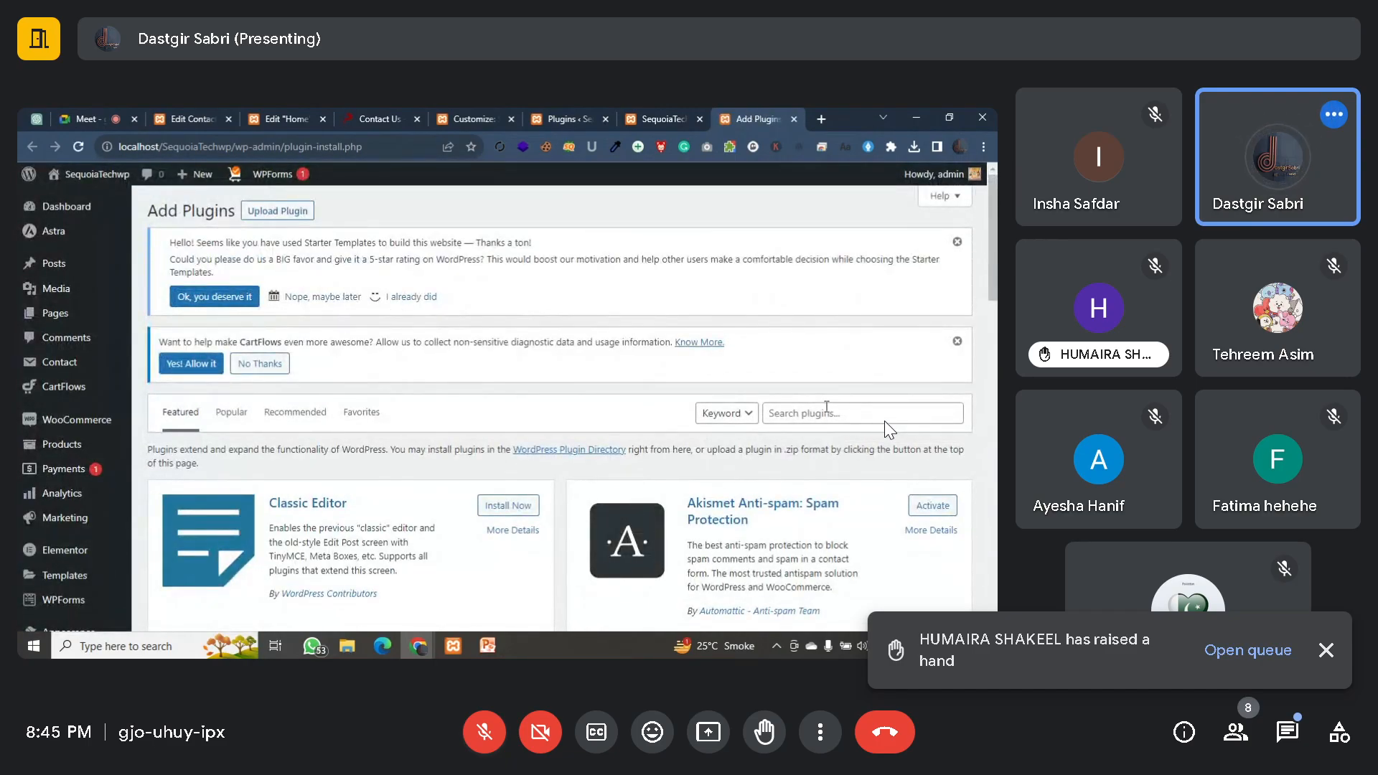
Step: Search the WordPress plugin directory for ALL IN ONE SEO
click(827, 407)
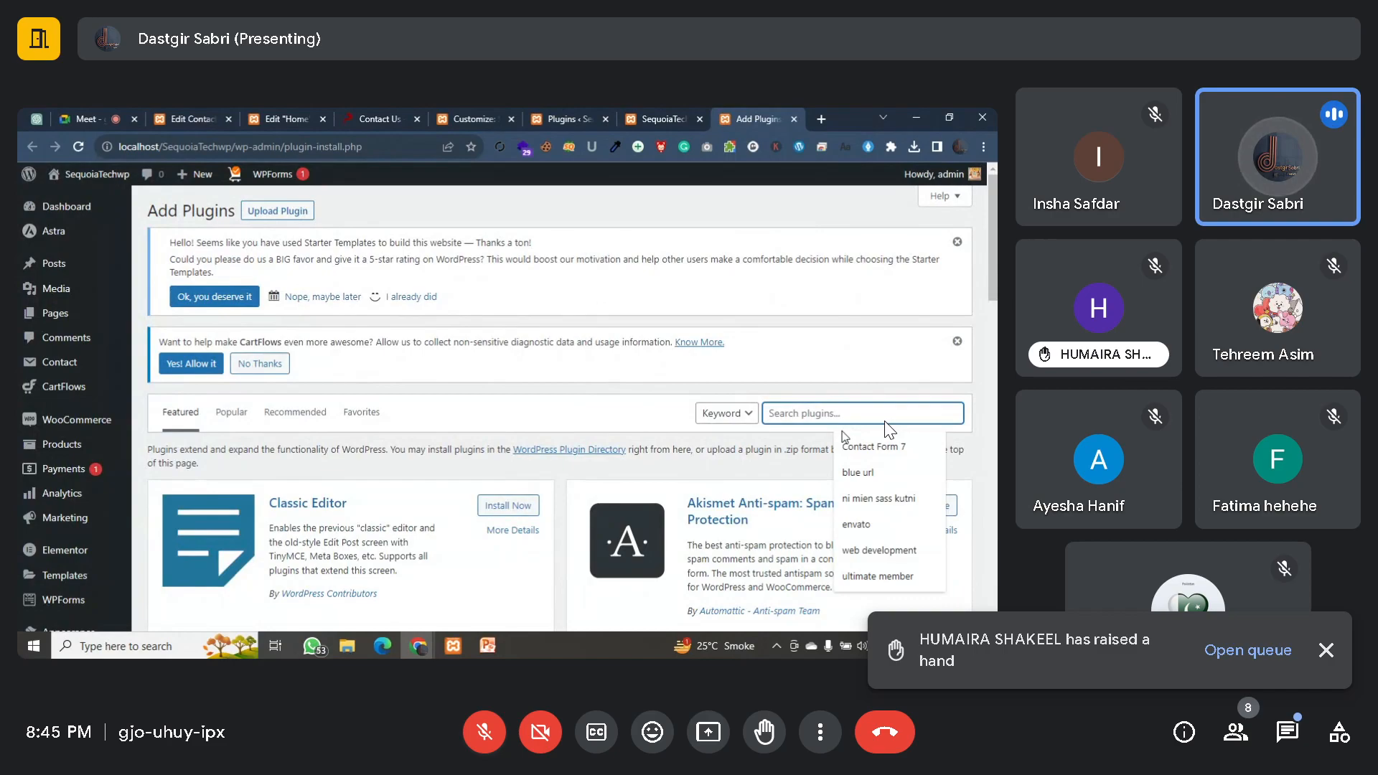
text(S)
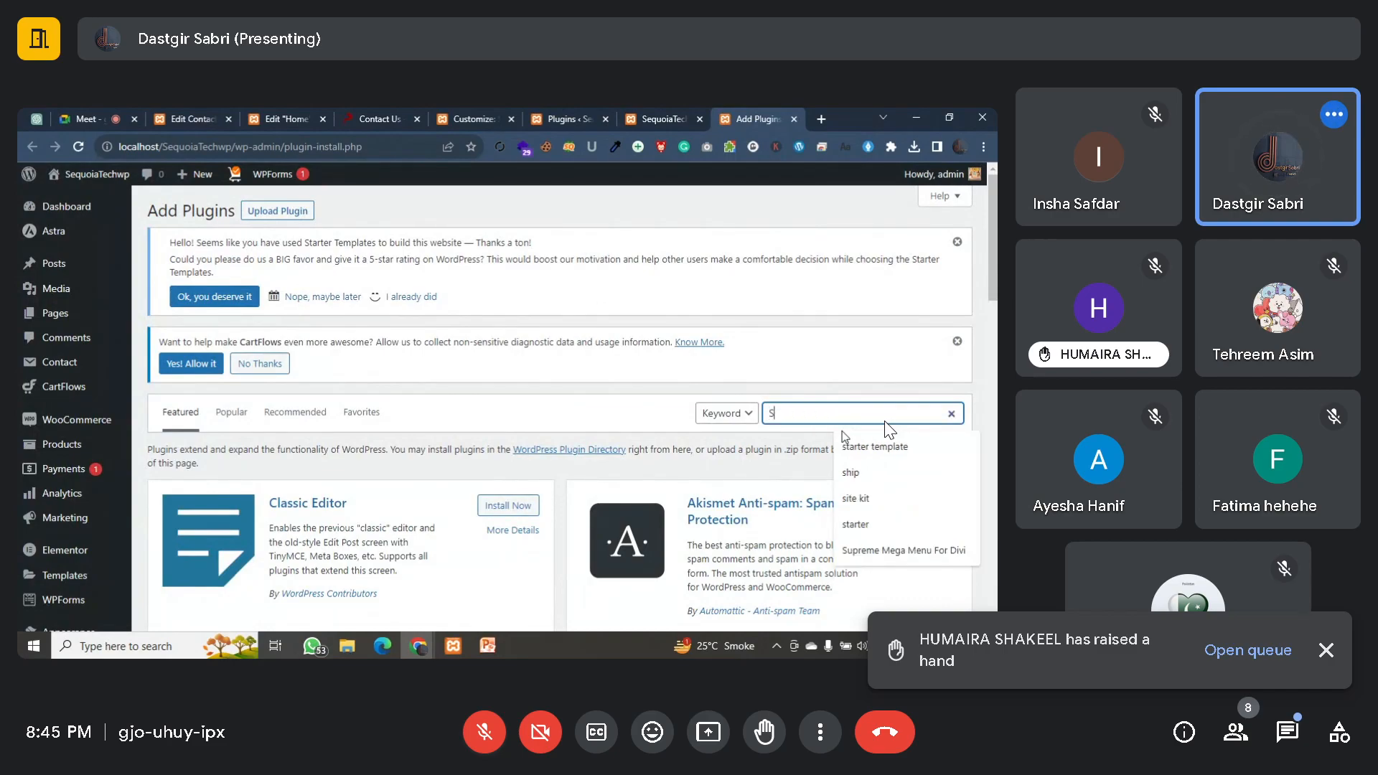
key(BackSpace)
text(Al)
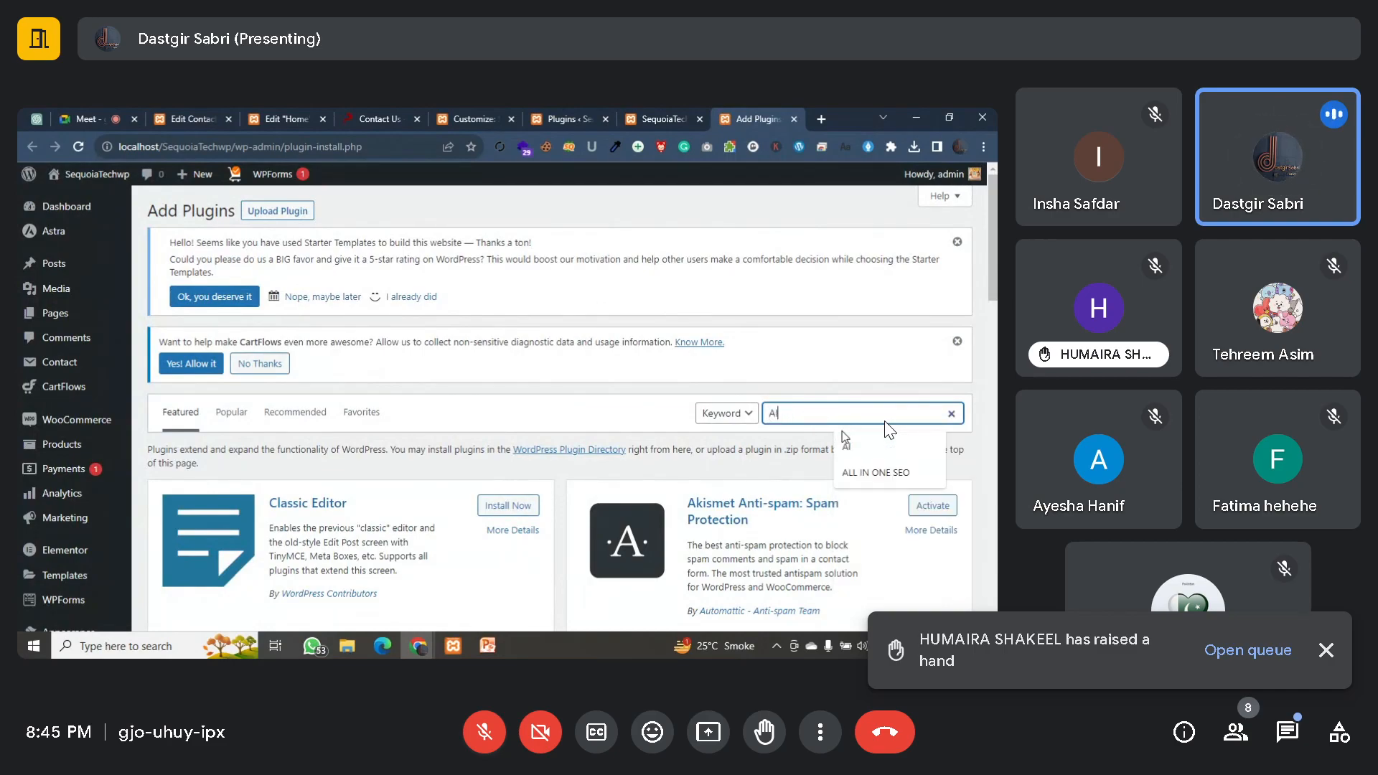
text(l in)
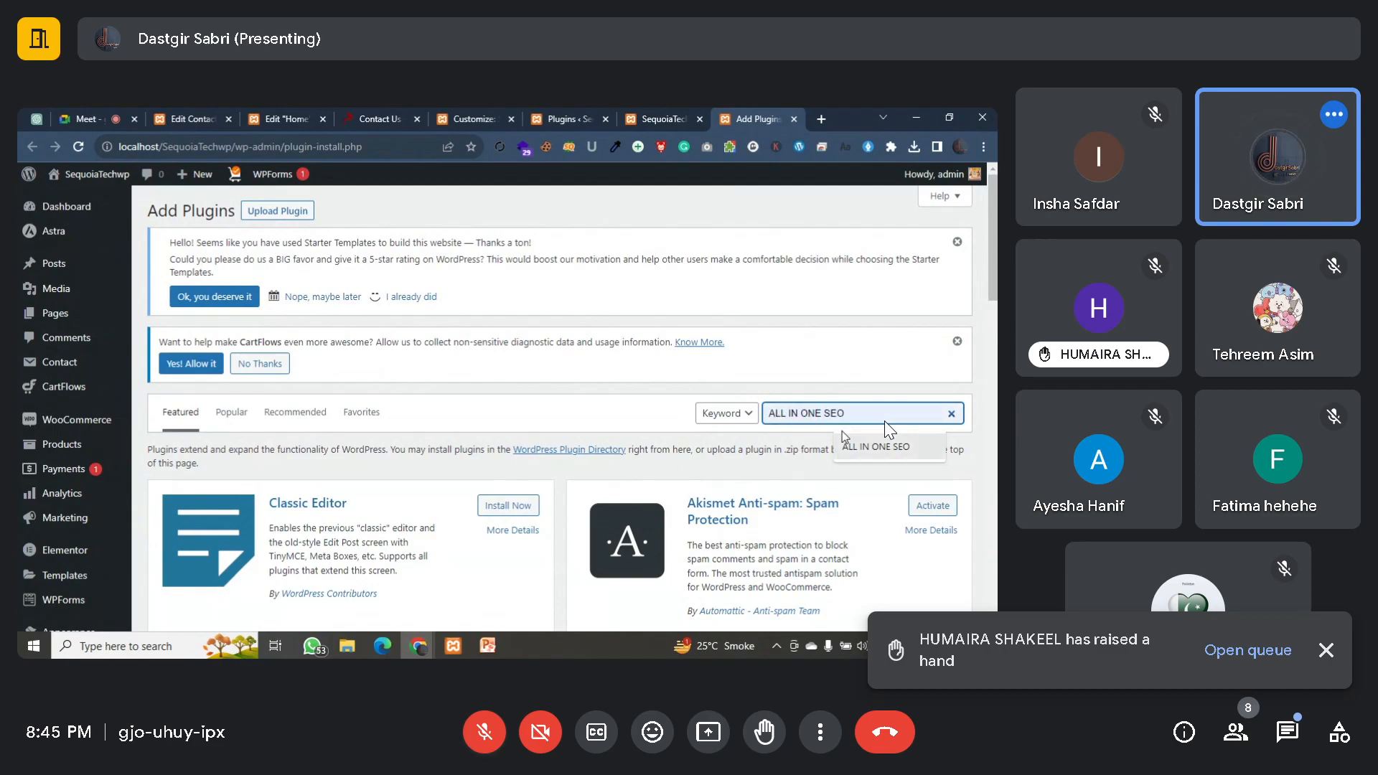
click(843, 434)
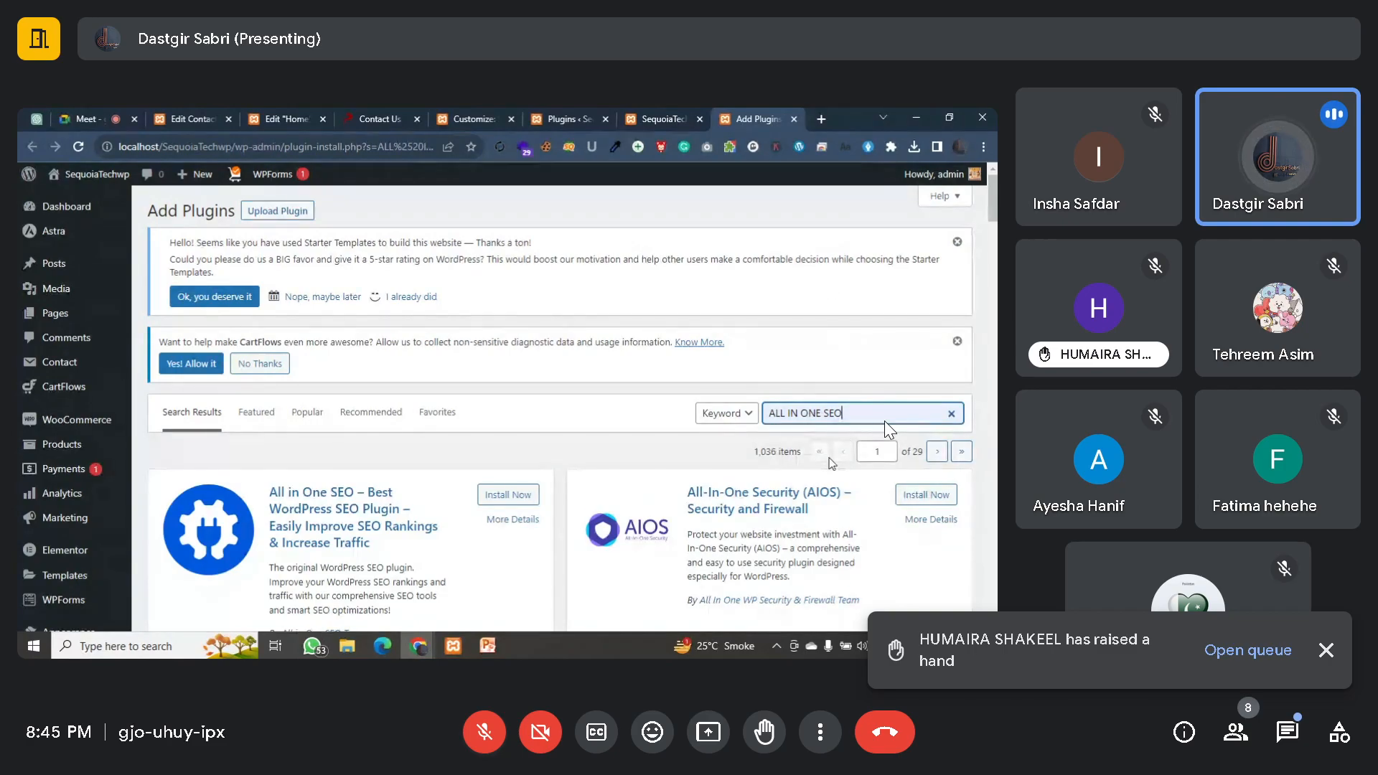
Step: Examine the found SEO plugins' ratings, installations and compatibility notes, highlighting the note on All In One SEO Pack for WooCommerce
scroll(643, 431, down, 5)
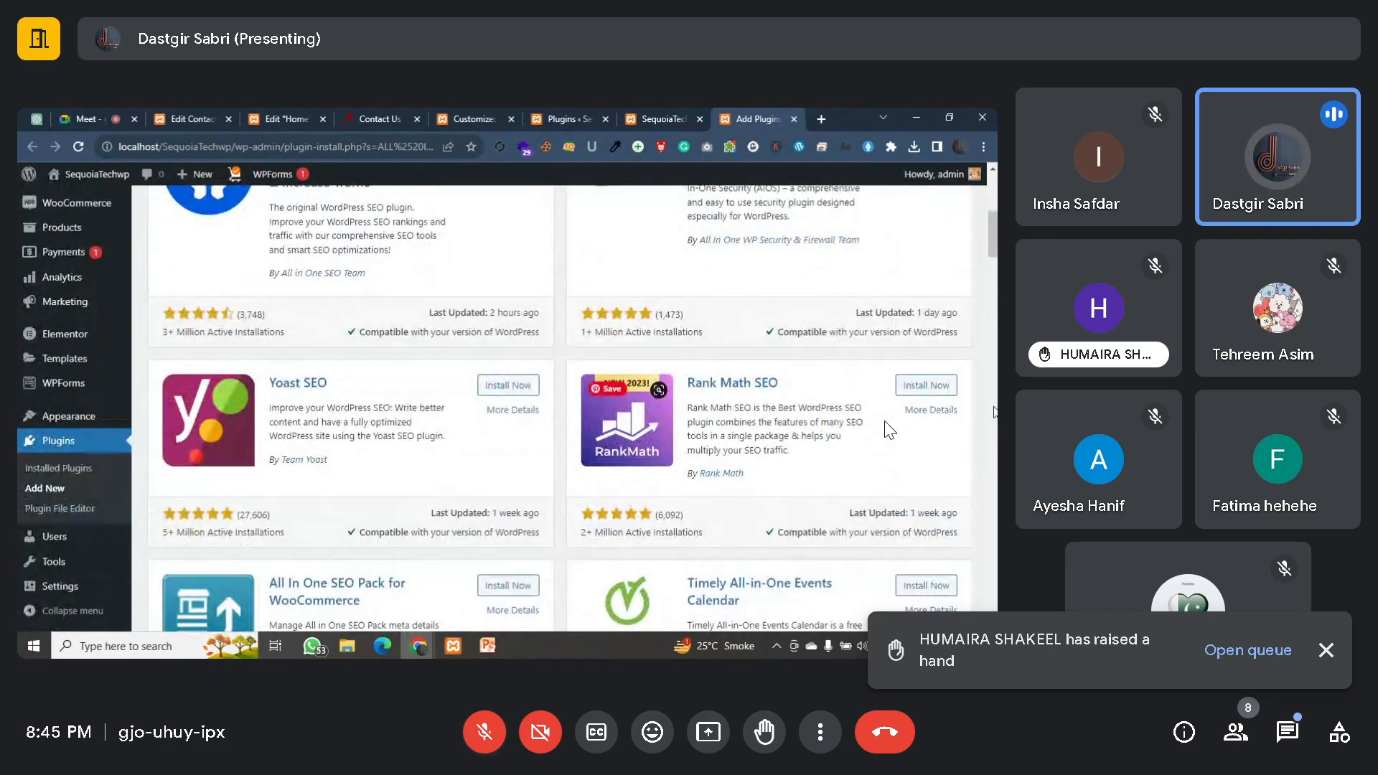
scroll(388, 420, up, 2)
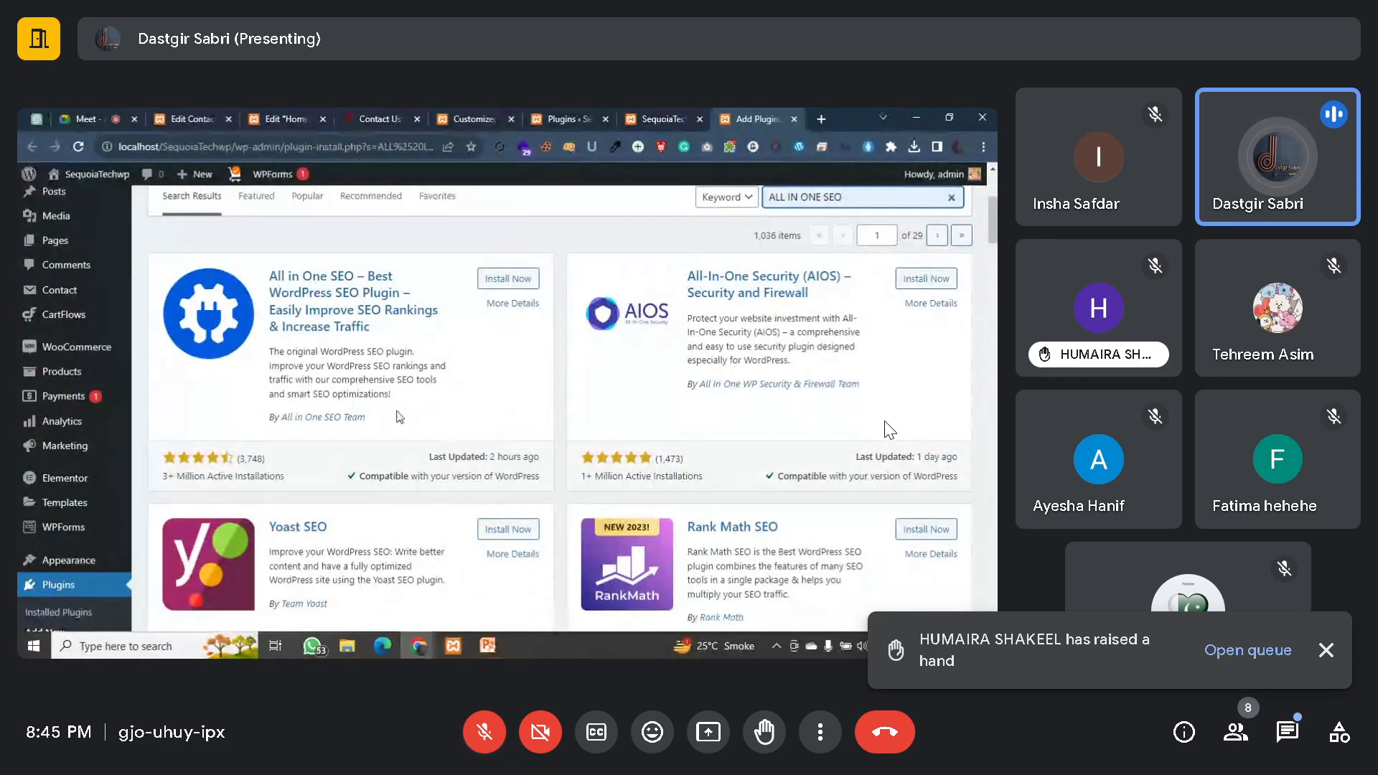
scroll(395, 407, up, 2)
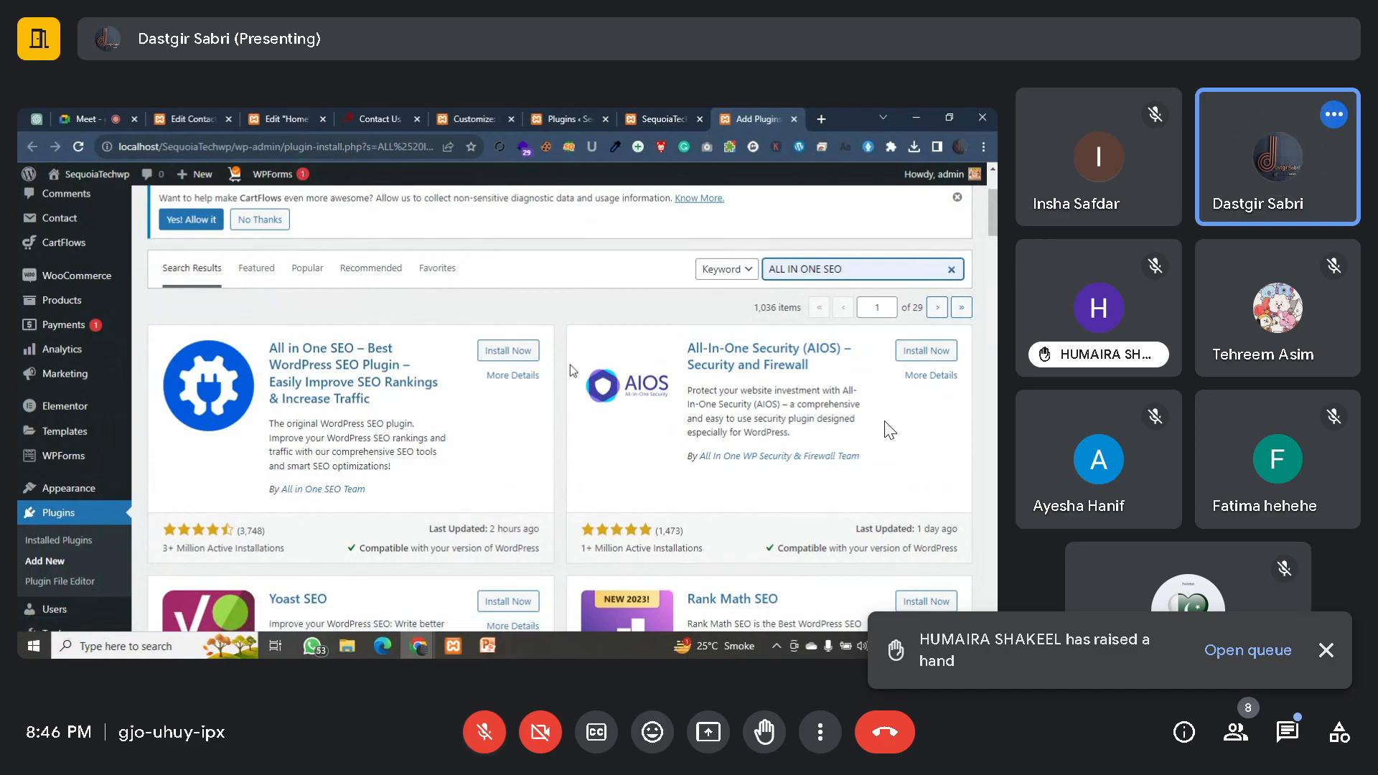
click(348, 554)
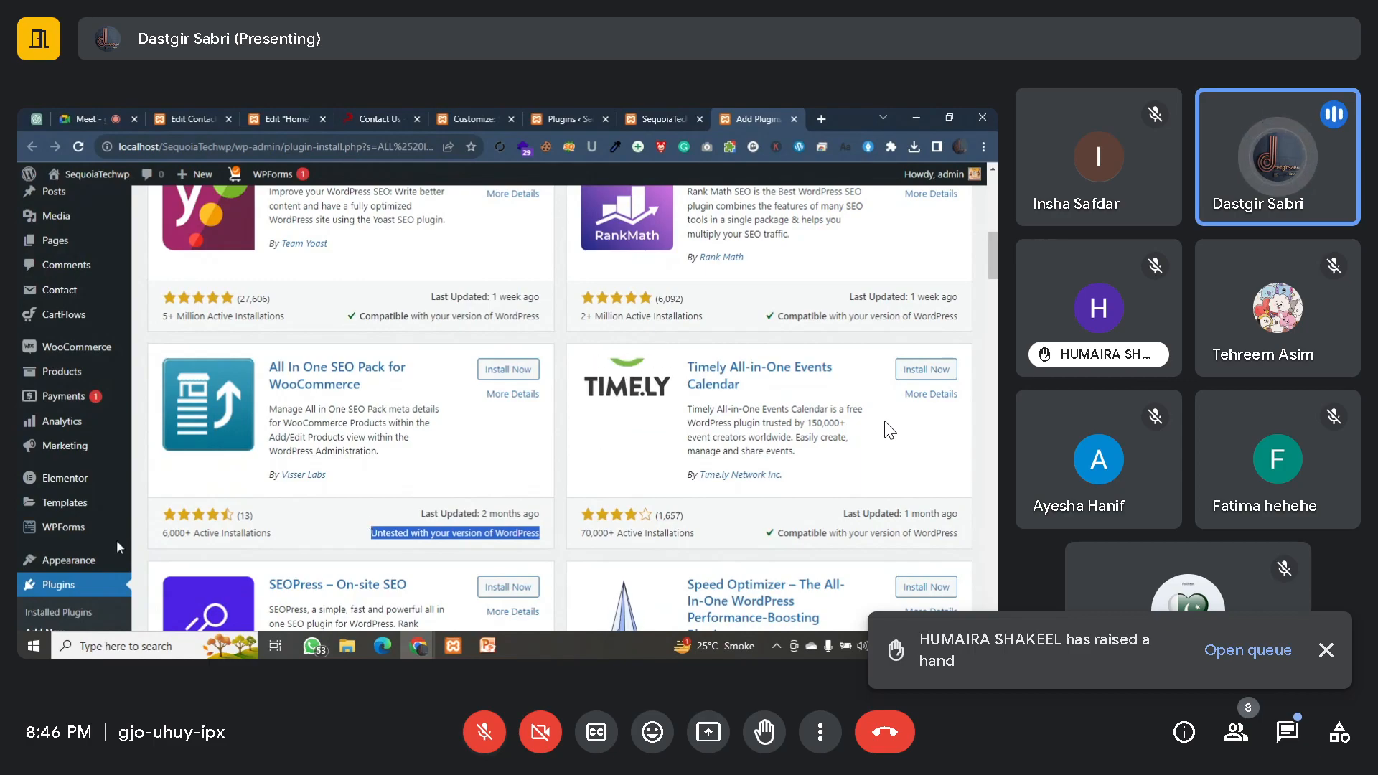
drag(149, 545, 163, 552)
click(150, 544)
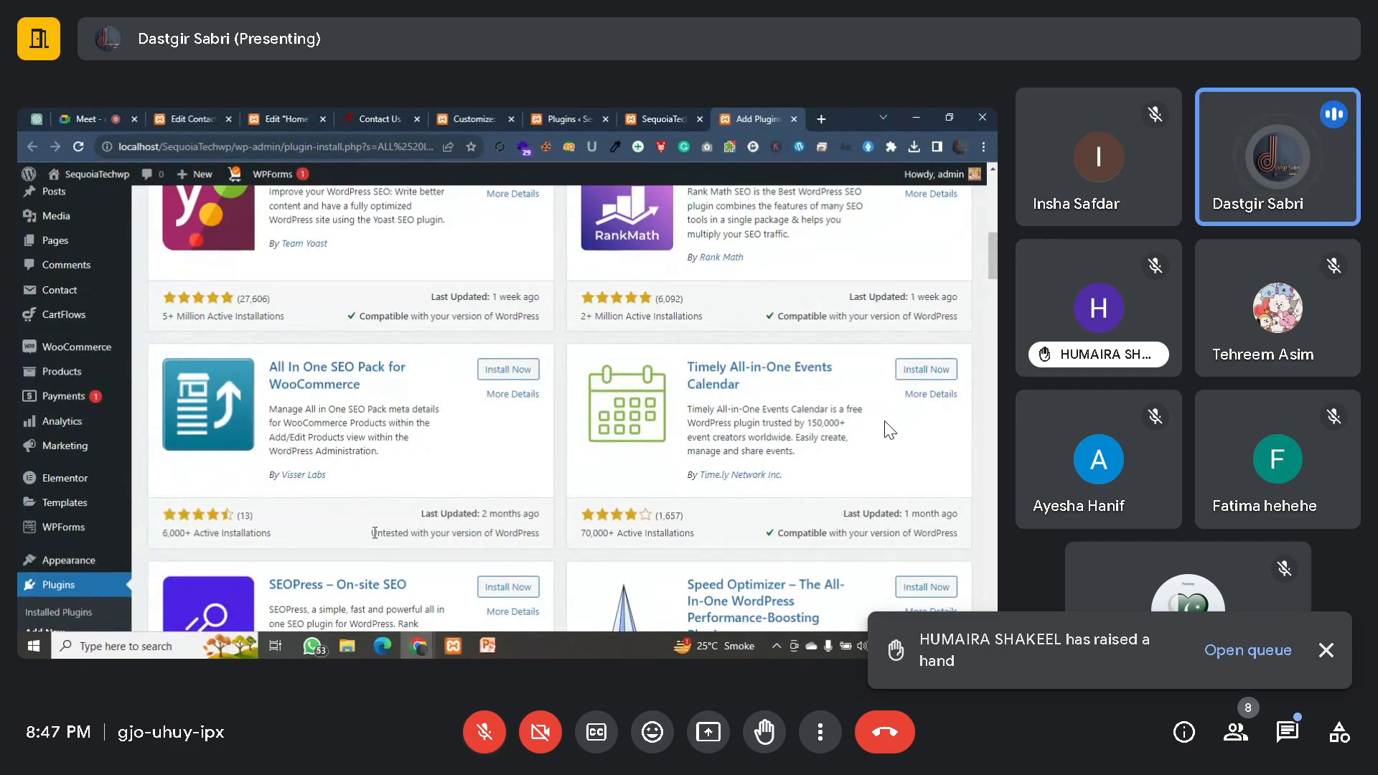
drag(373, 532, 404, 532)
scroll(444, 455, up, 3)
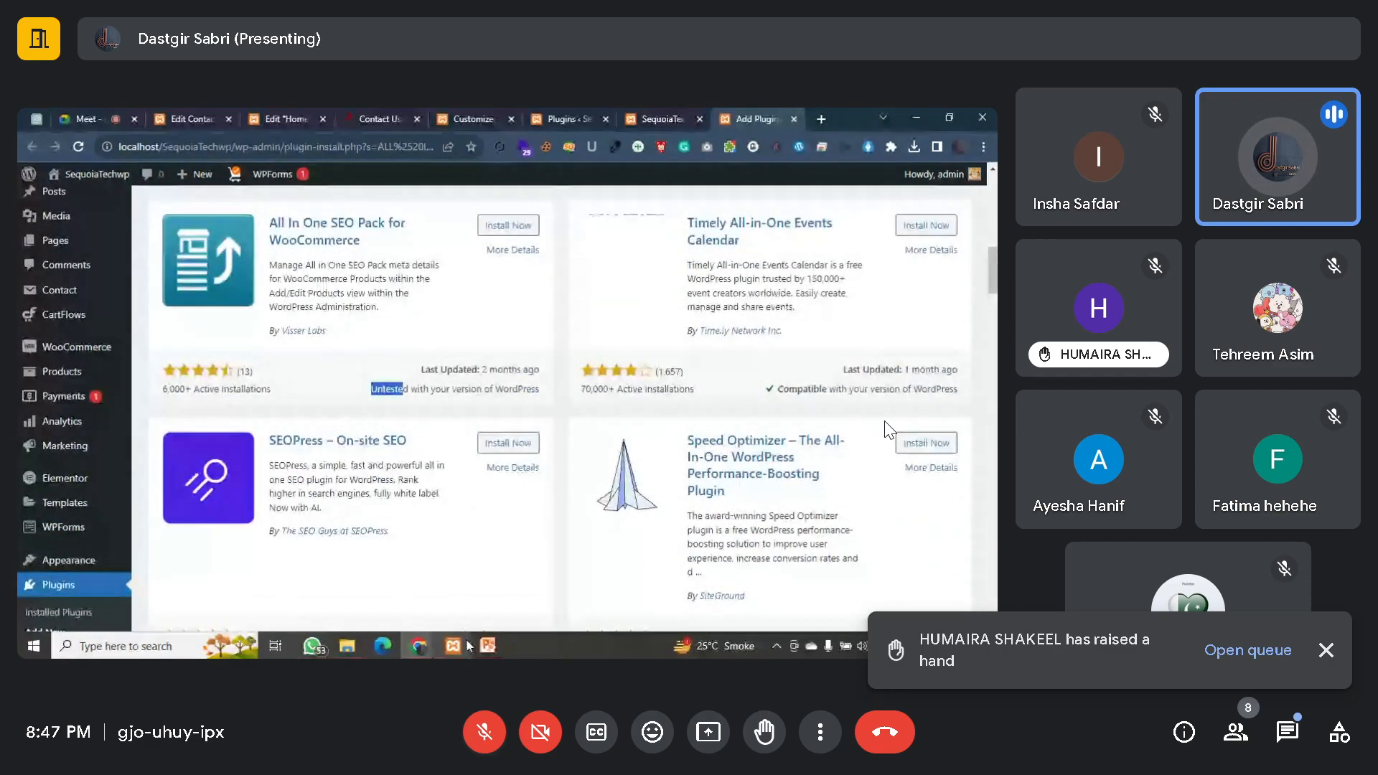
Step: Switch to PowerPoint and present the "Managing WordPress Plugins: Best Practices" slide
click(488, 645)
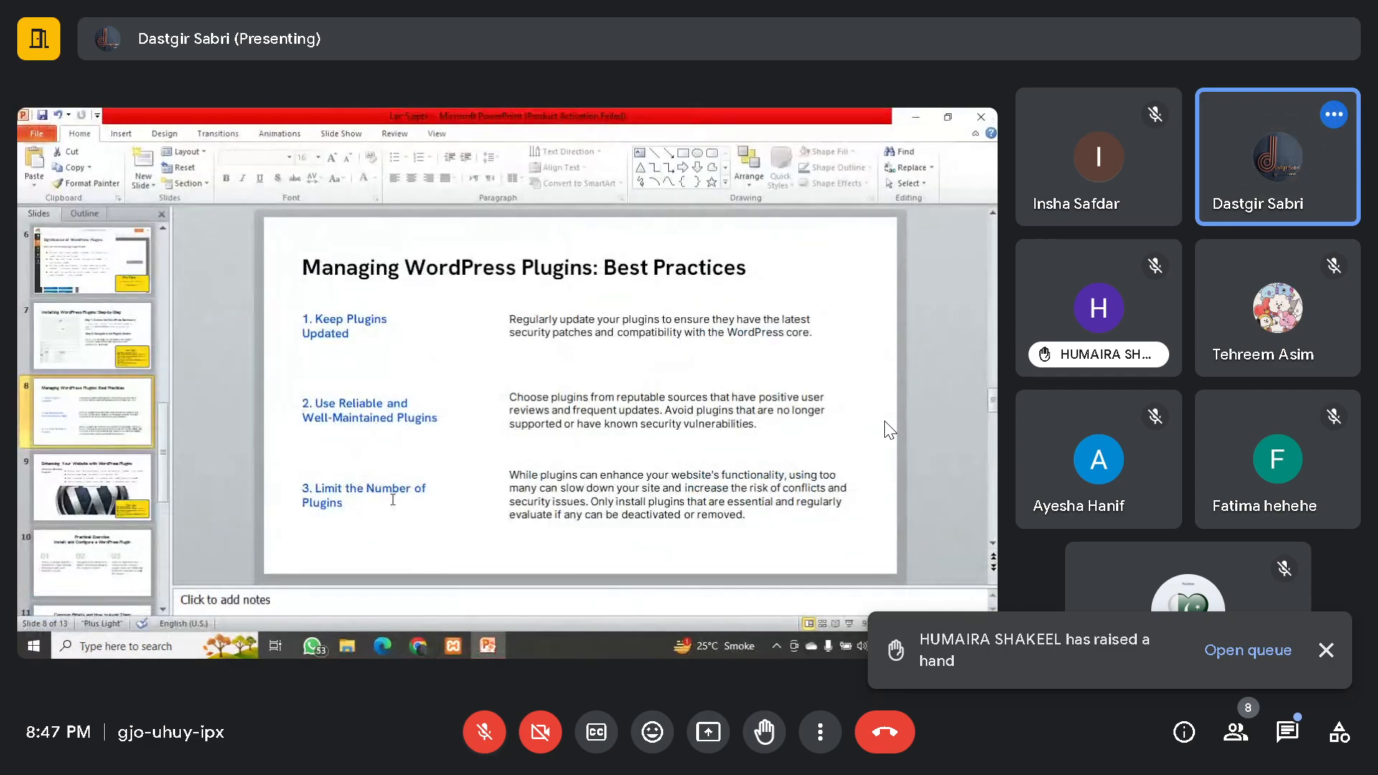
click(837, 624)
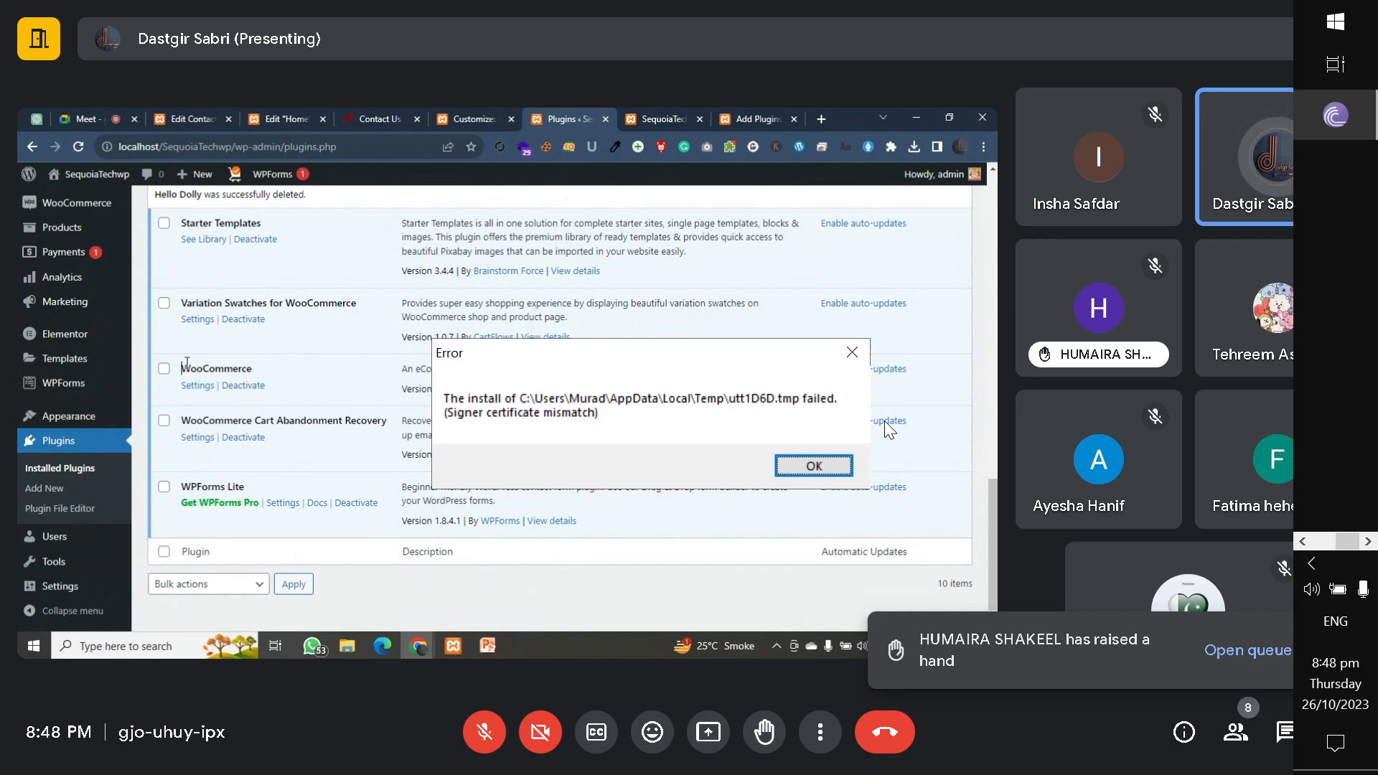
Step: Dismiss the install error dialog covering the installed plugins list
click(853, 354)
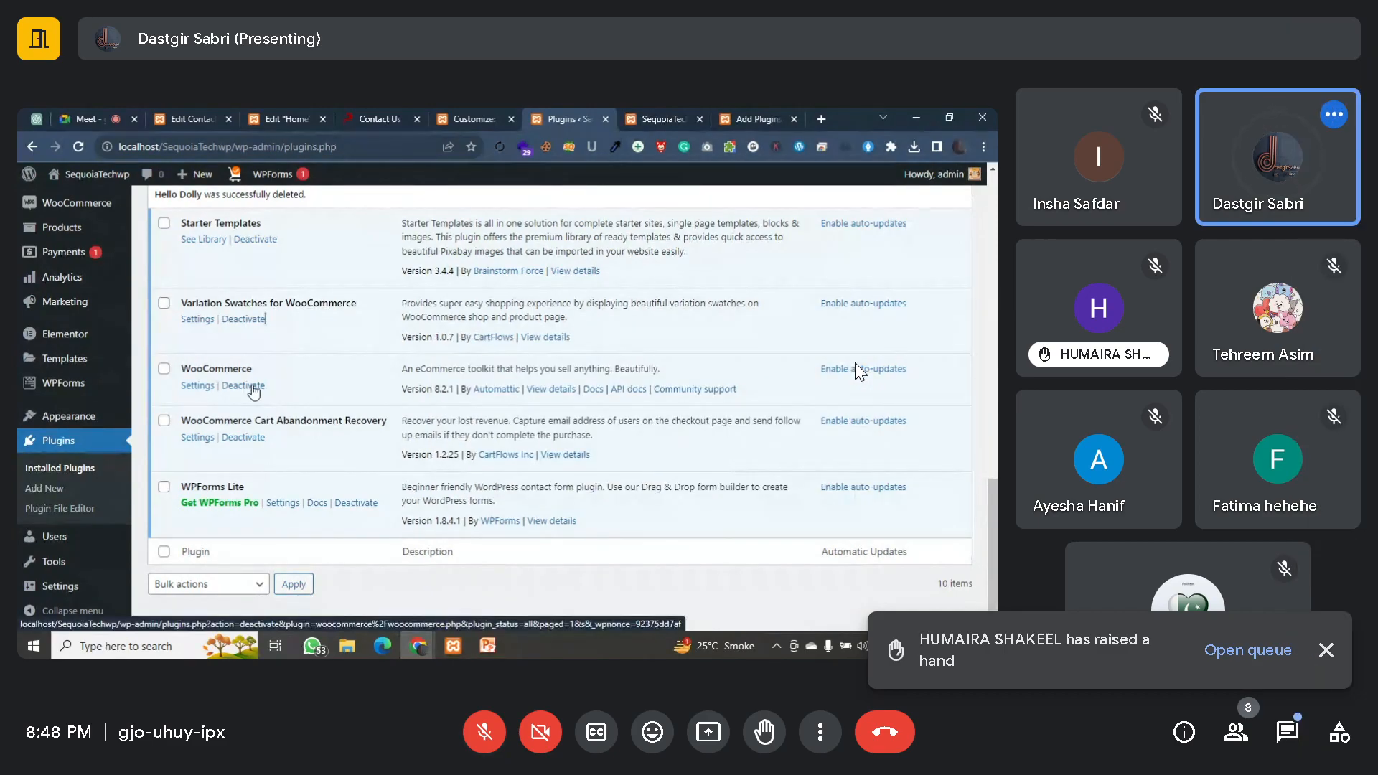